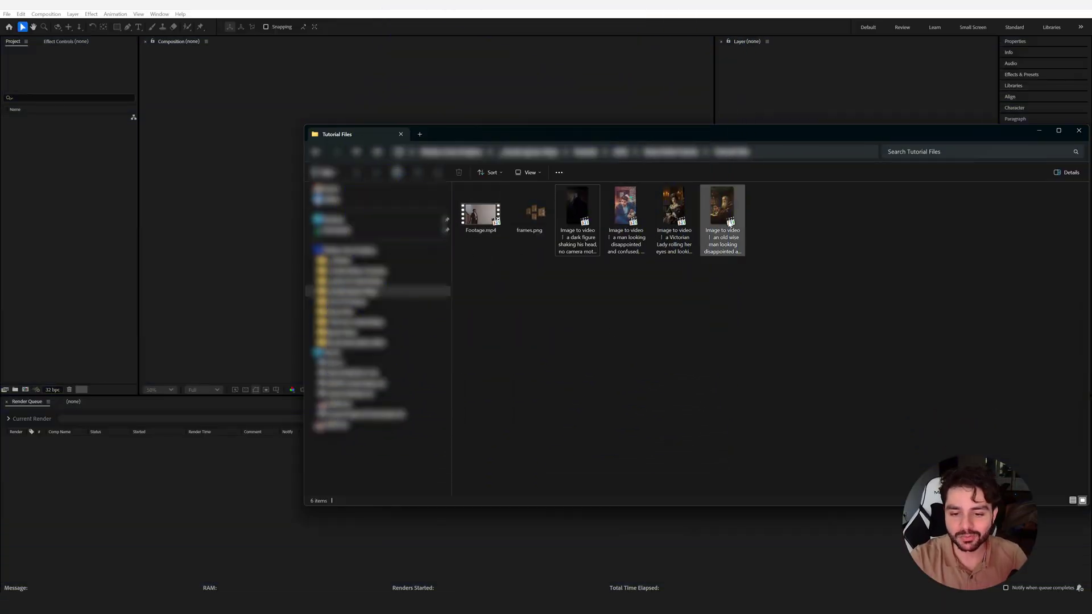
Import the six tutorial files and build a Footage composition from Footage.mp4.
drag(775, 281, 97, 196)
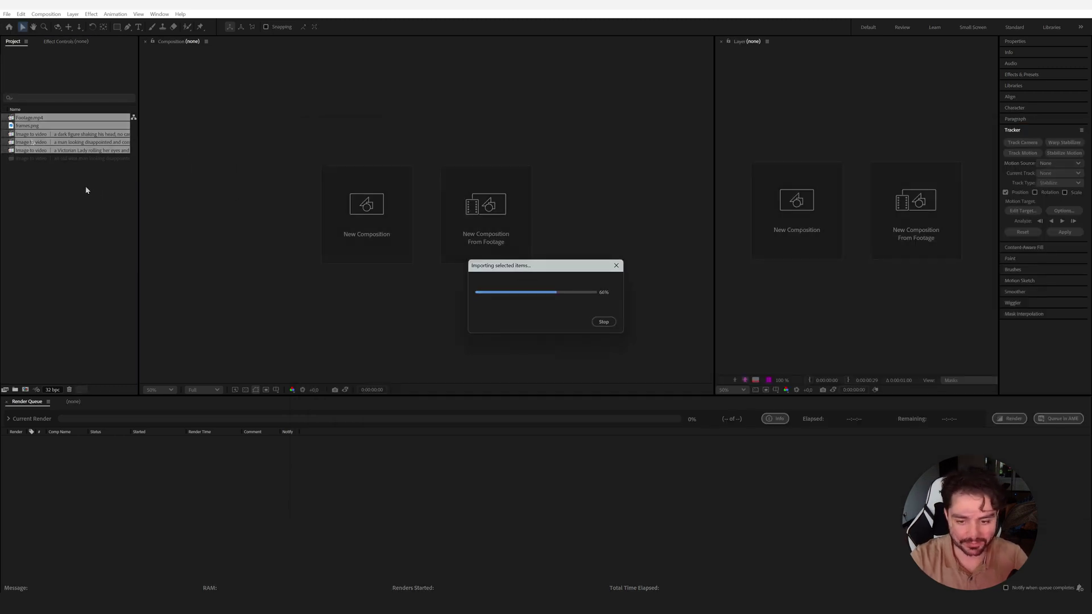
click(30, 118)
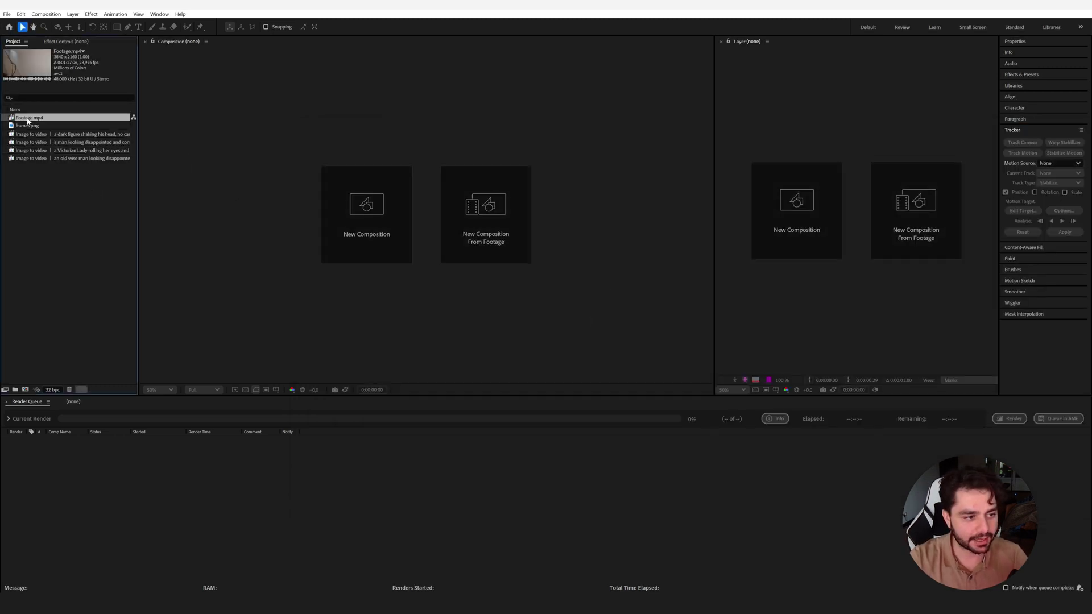
click(25, 390)
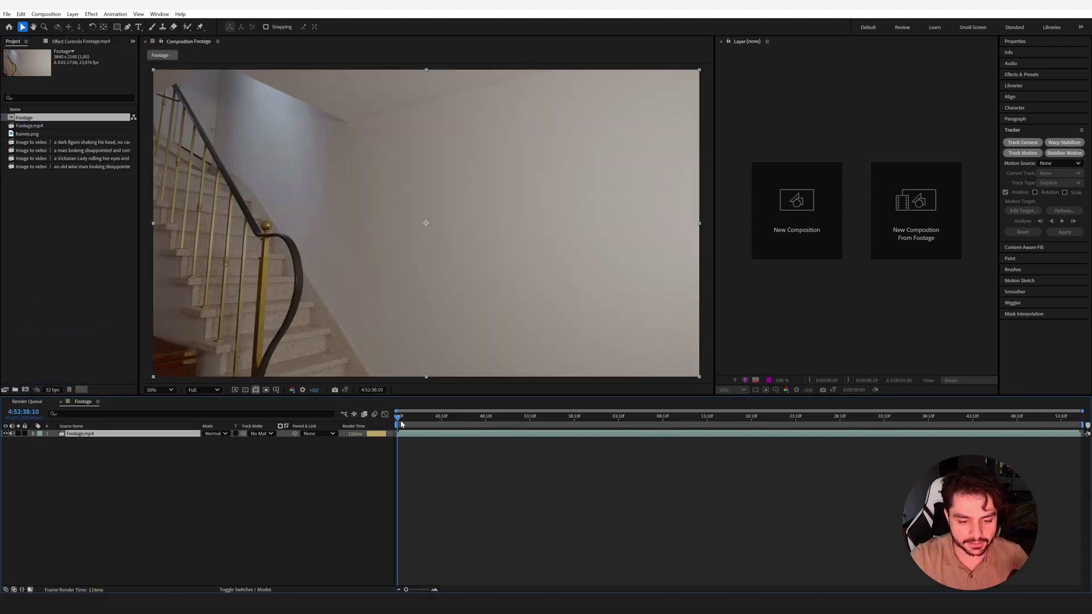
drag(421, 425, 686, 436)
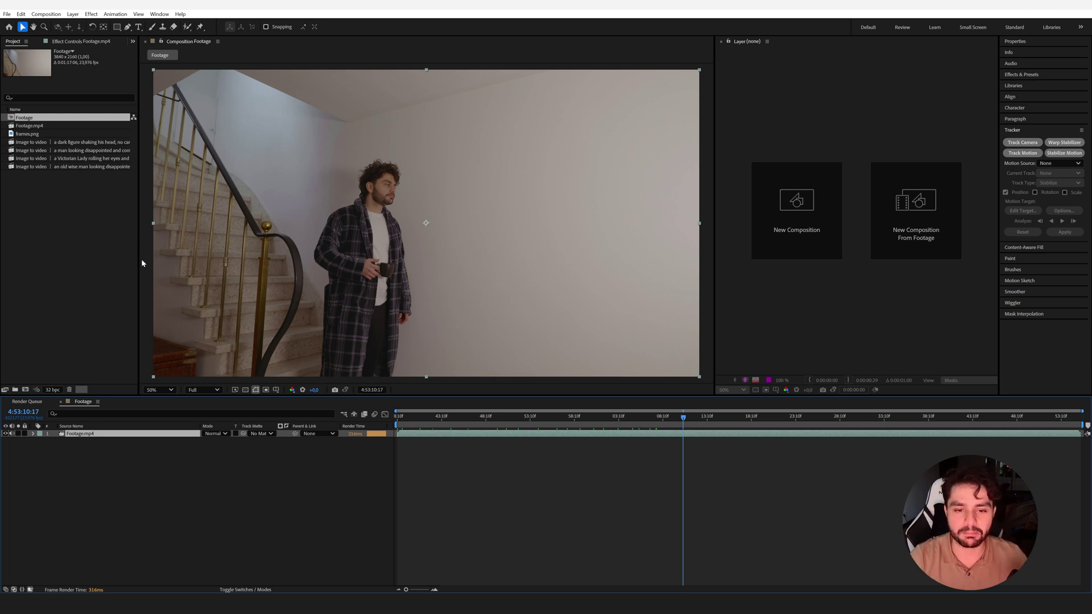
Add frames.png as a layer above Footage.mp4 and close the preview viewers.
double_click(31, 137)
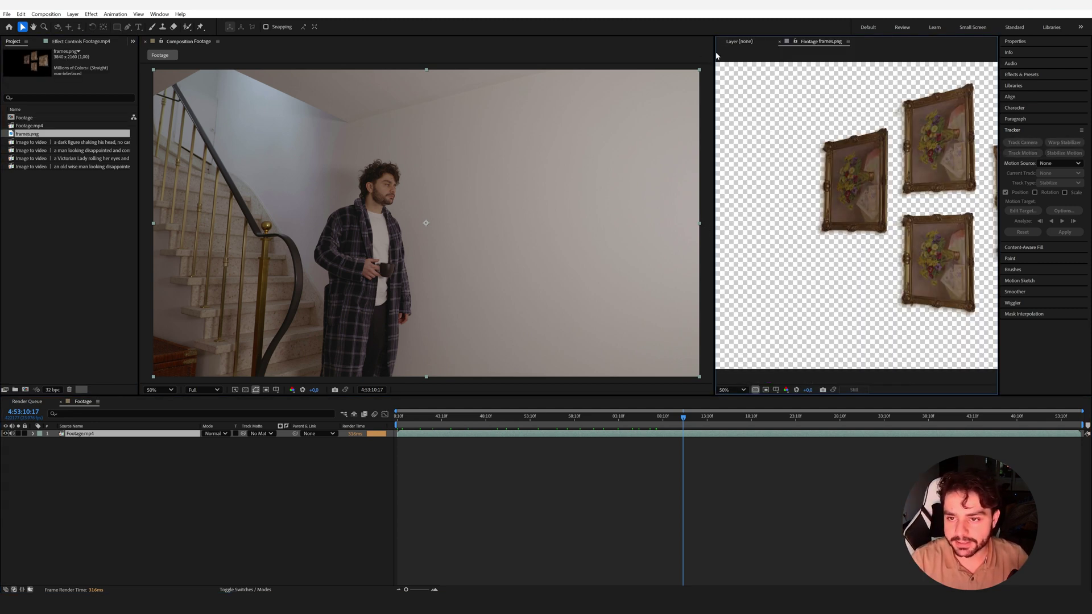
drag(716, 55, 446, 56)
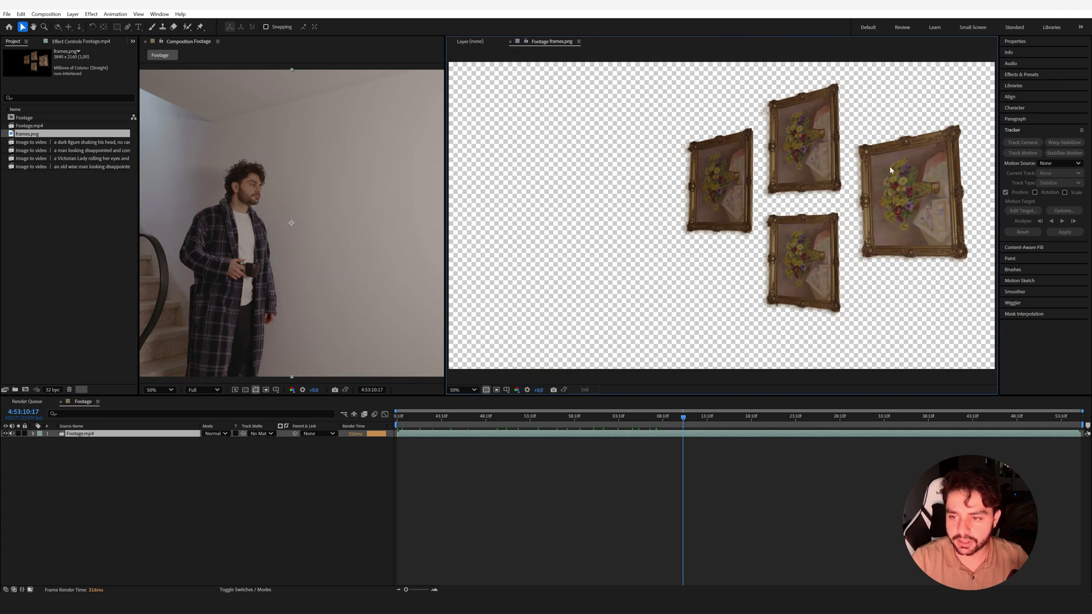
drag(37, 137, 77, 436)
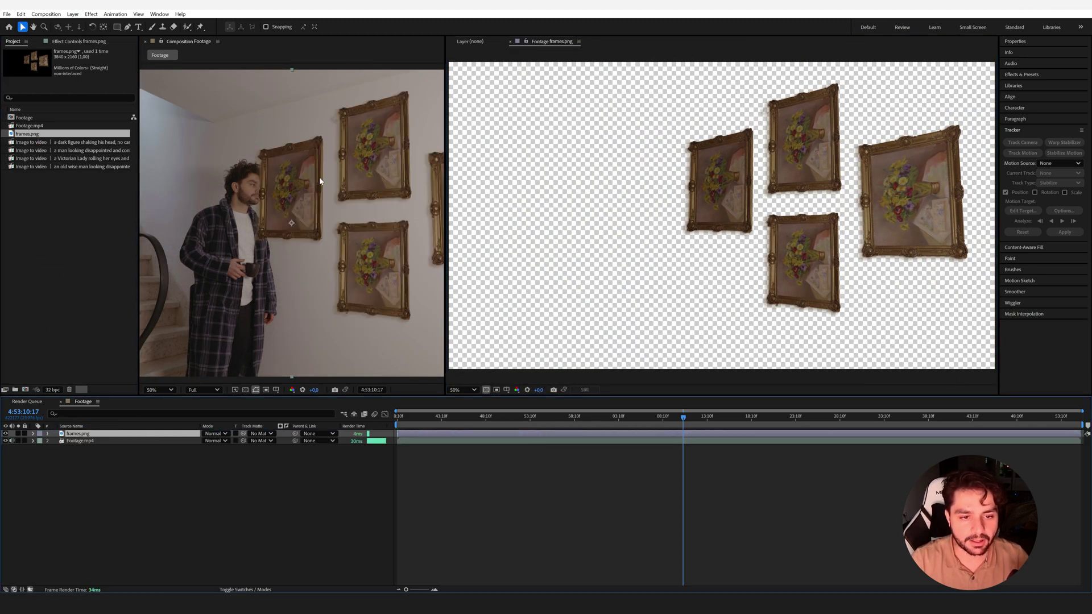
click(510, 42)
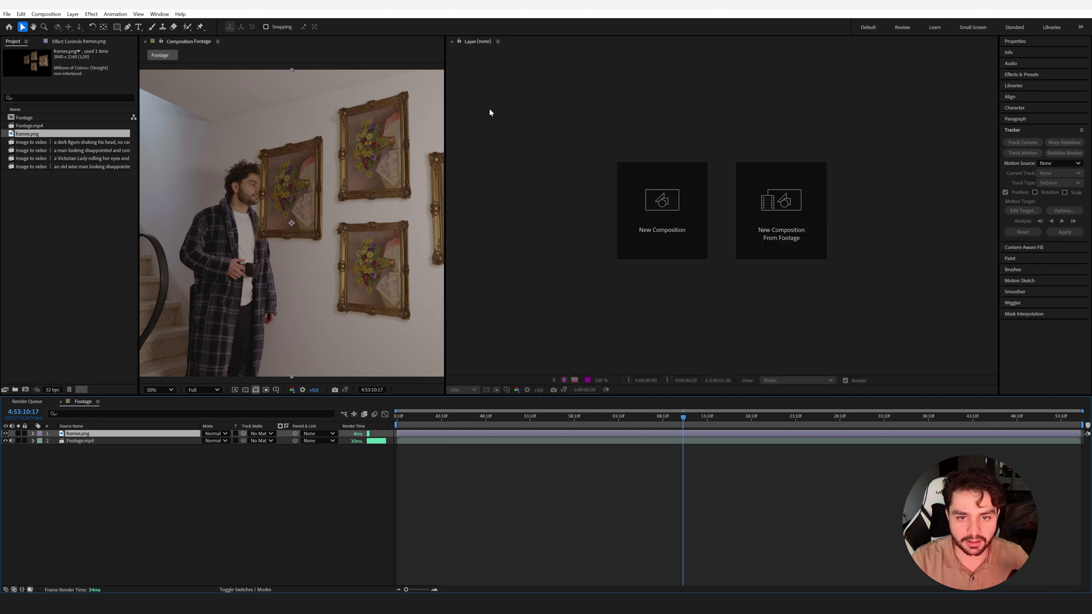
click(452, 41)
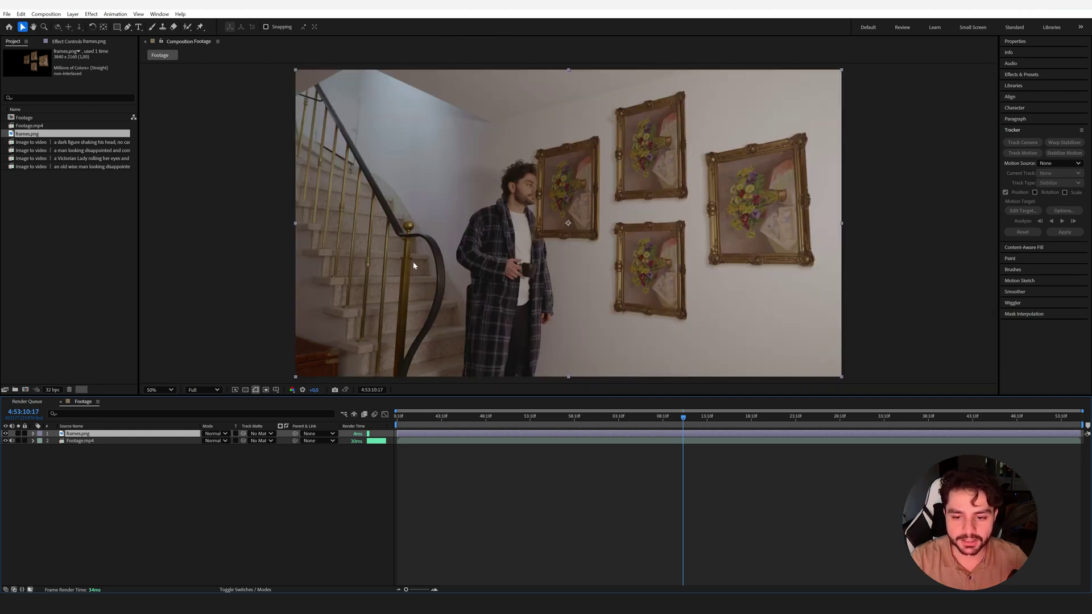
Scrub the timeline to where the man stands and gestures at the frames.
drag(643, 426, 496, 426)
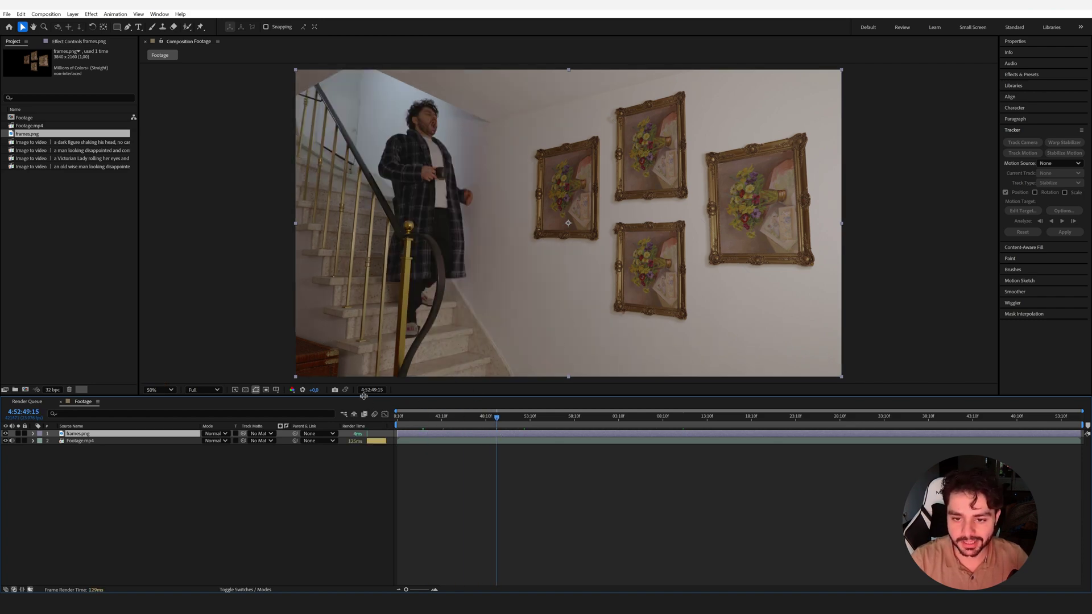
drag(364, 397, 513, 259)
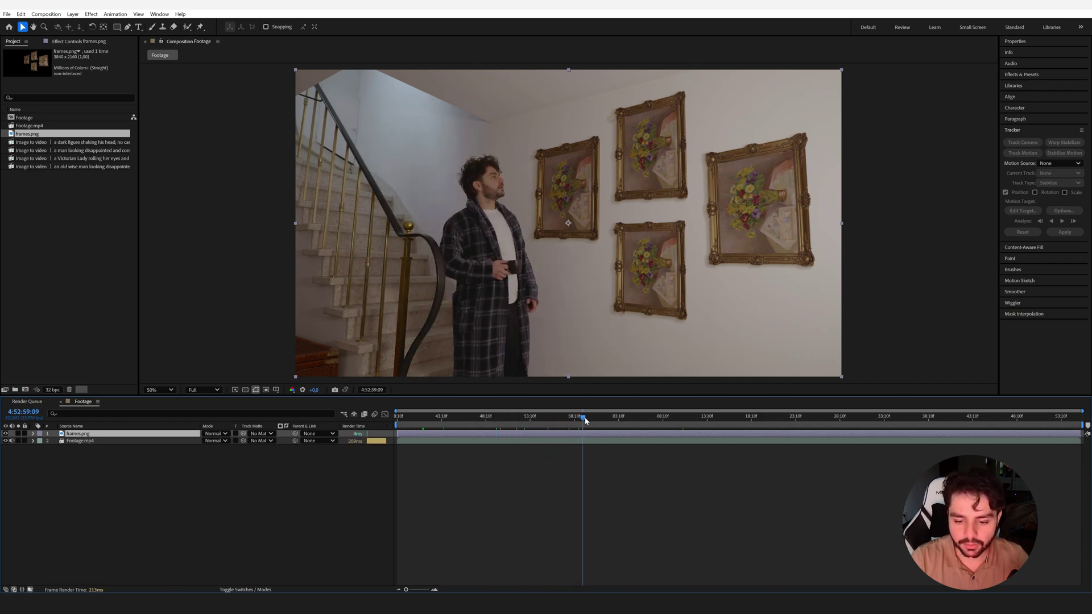
drag(585, 421, 664, 427)
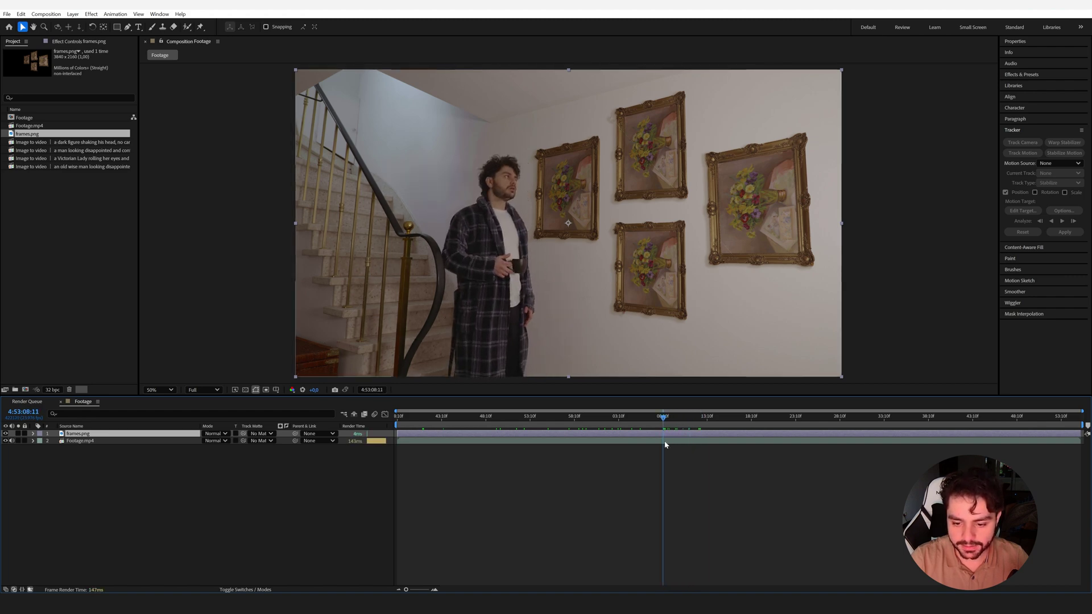
Split Footage.mp4 at two playhead positions and select the resulting middle piece.
click(665, 441)
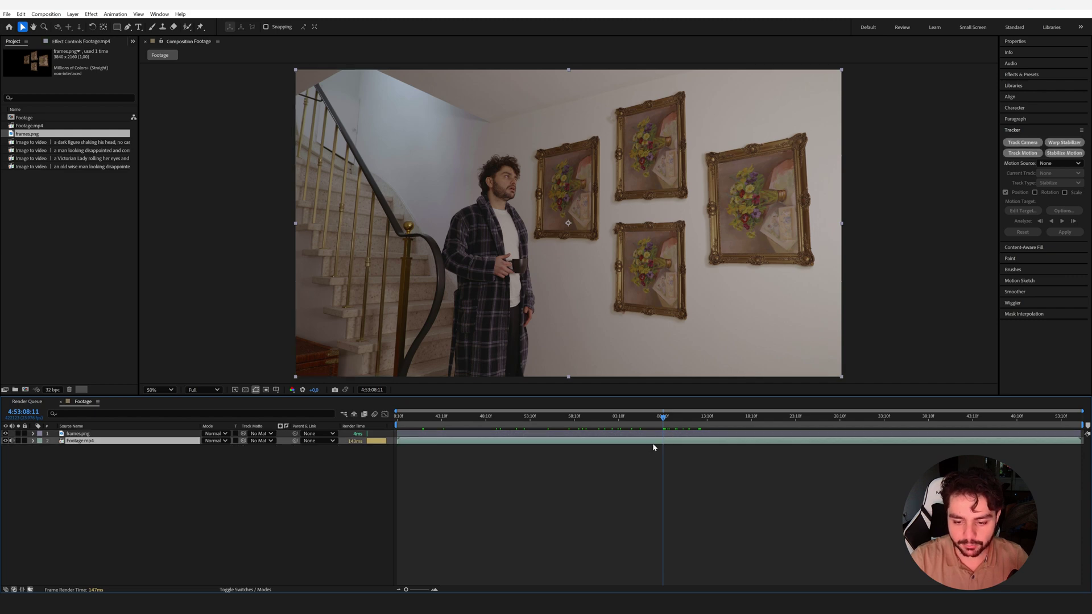
click(21, 13)
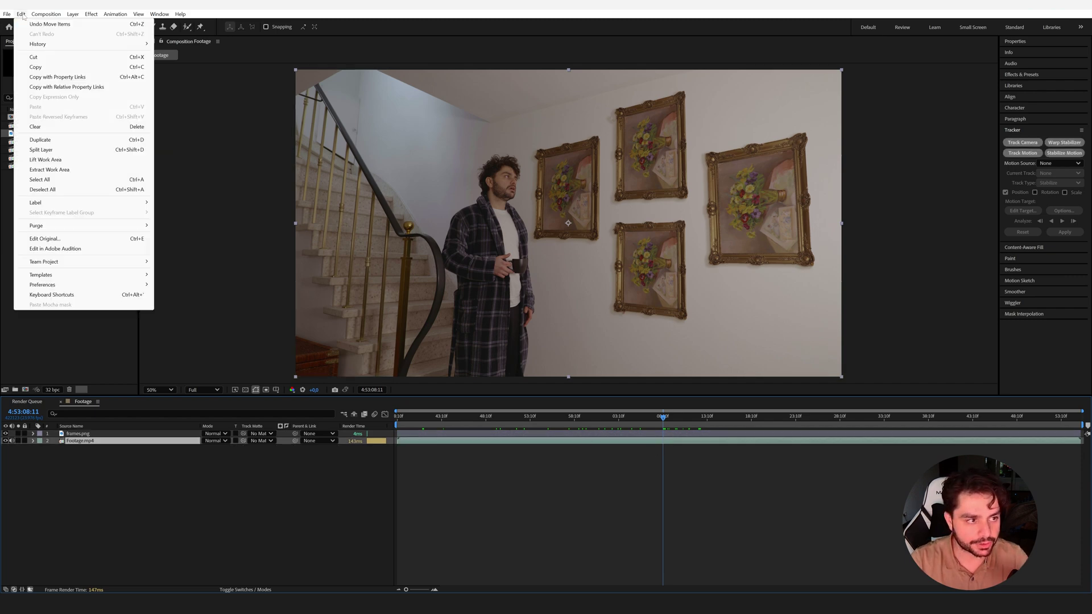
click(55, 151)
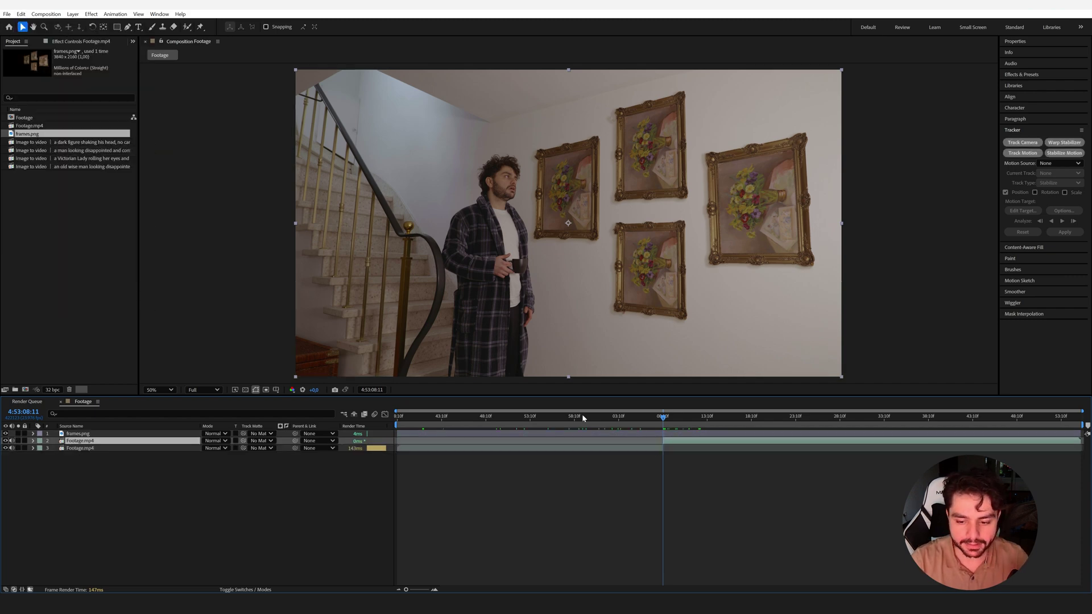
drag(664, 447, 946, 455)
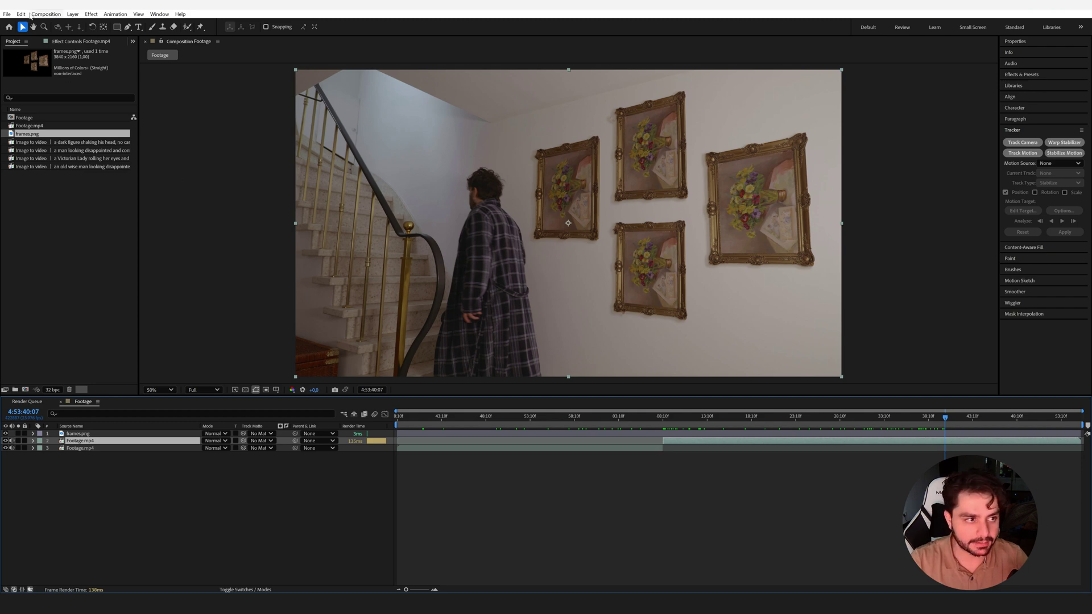
click(21, 15)
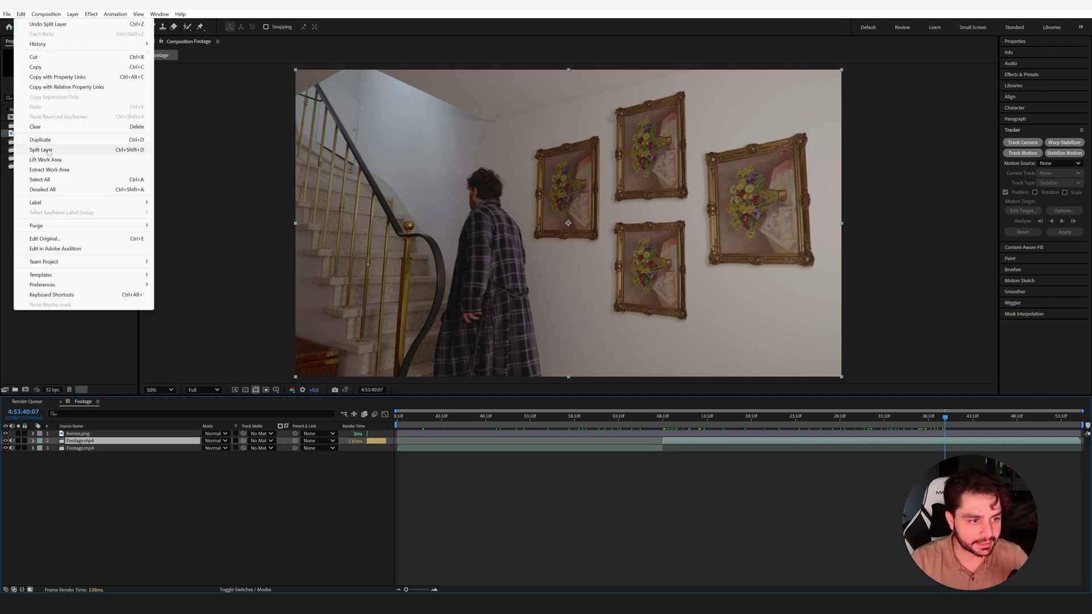
click(131, 150)
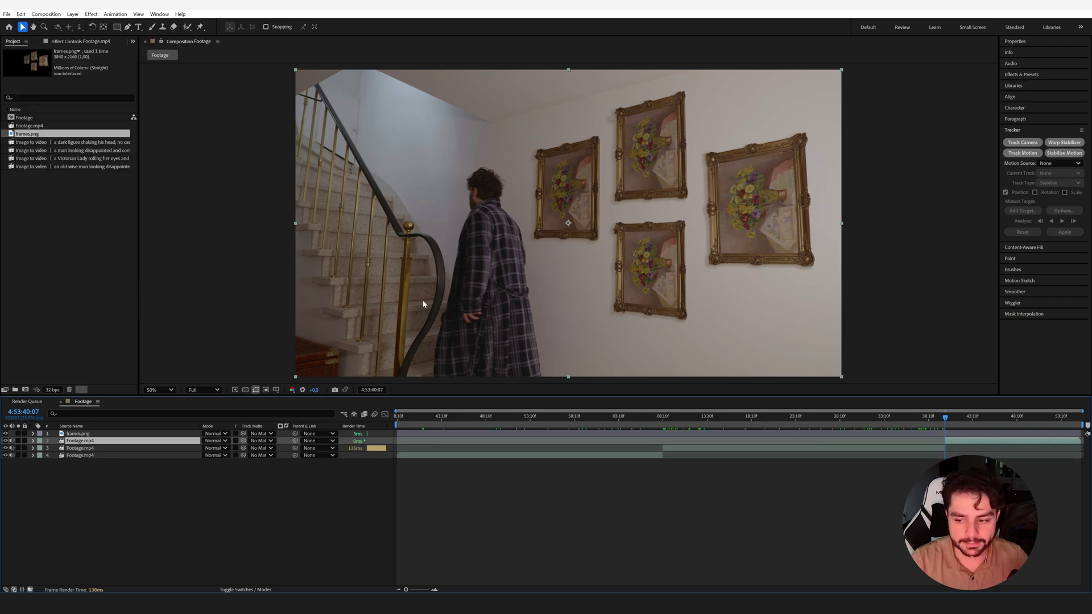
click(788, 449)
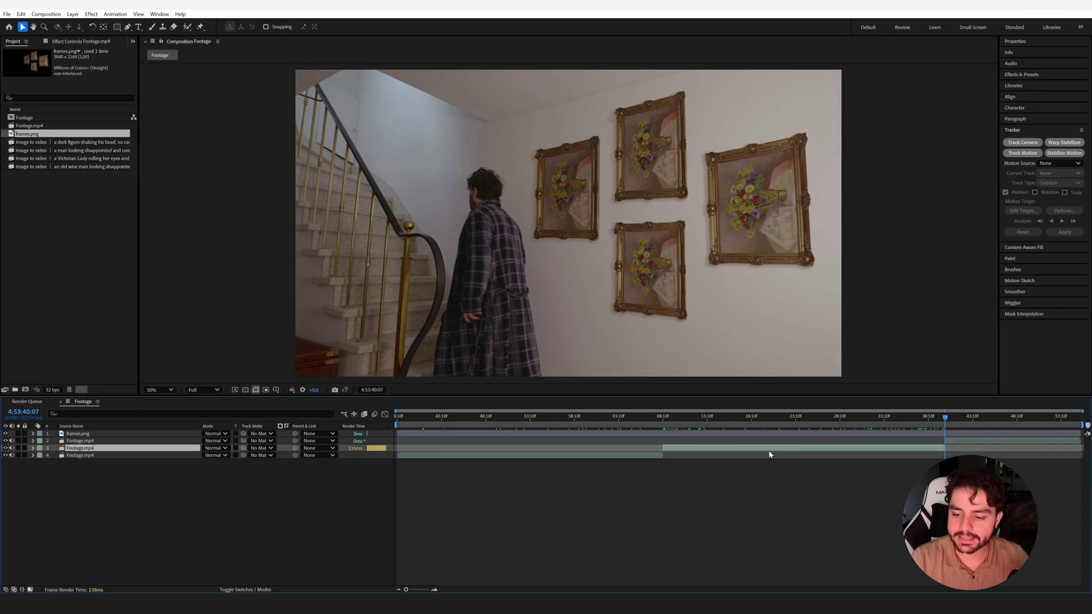
click(819, 427)
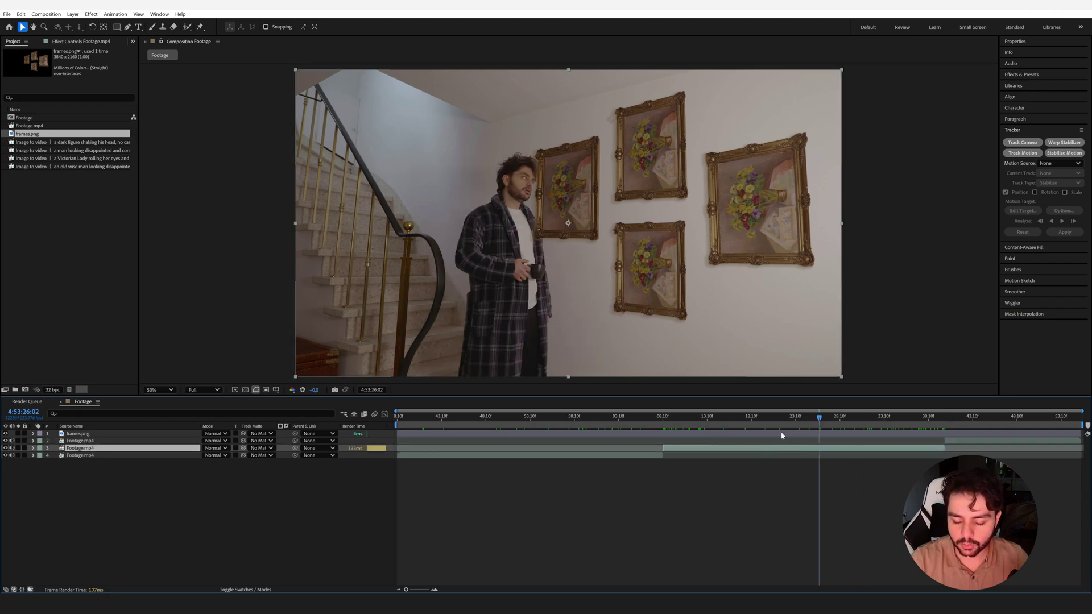
Duplicate the middle footage piece and rename the copy 'roto'.
key(ctrl+d)
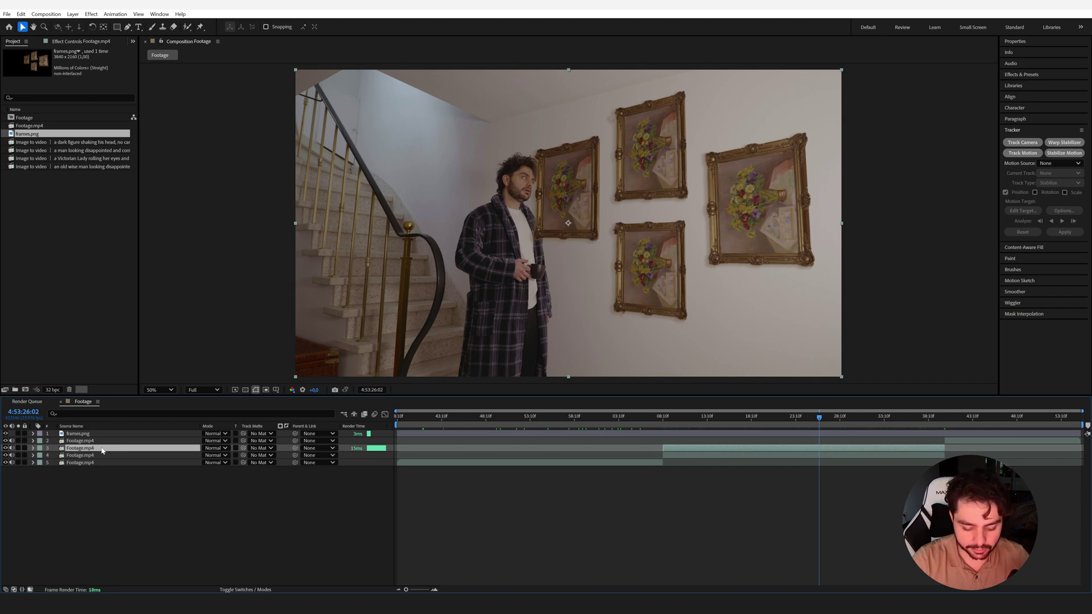
key(Return)
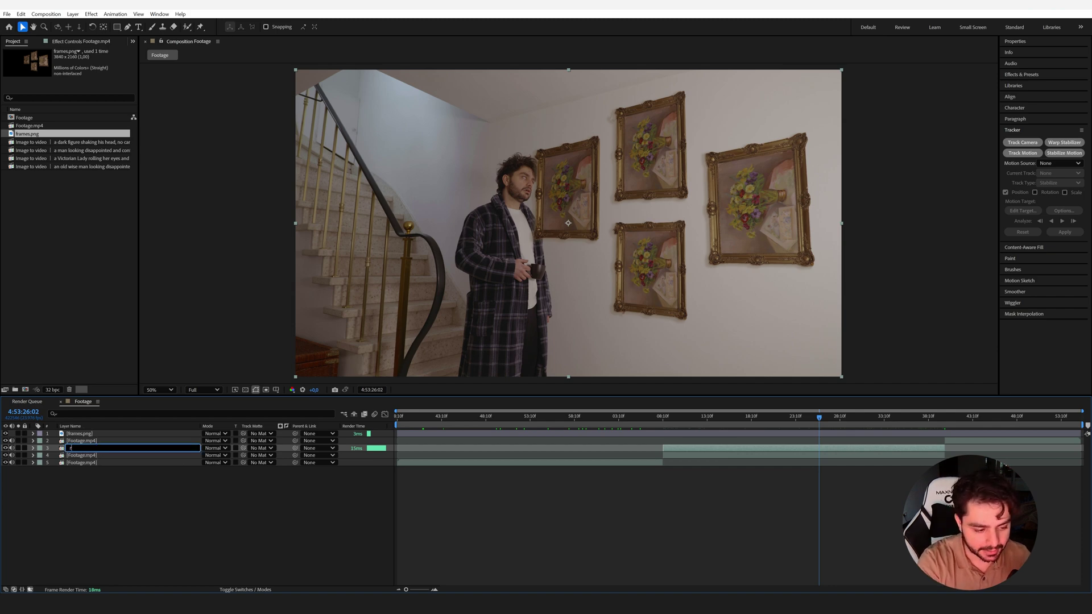
text(roto)
key(Return)
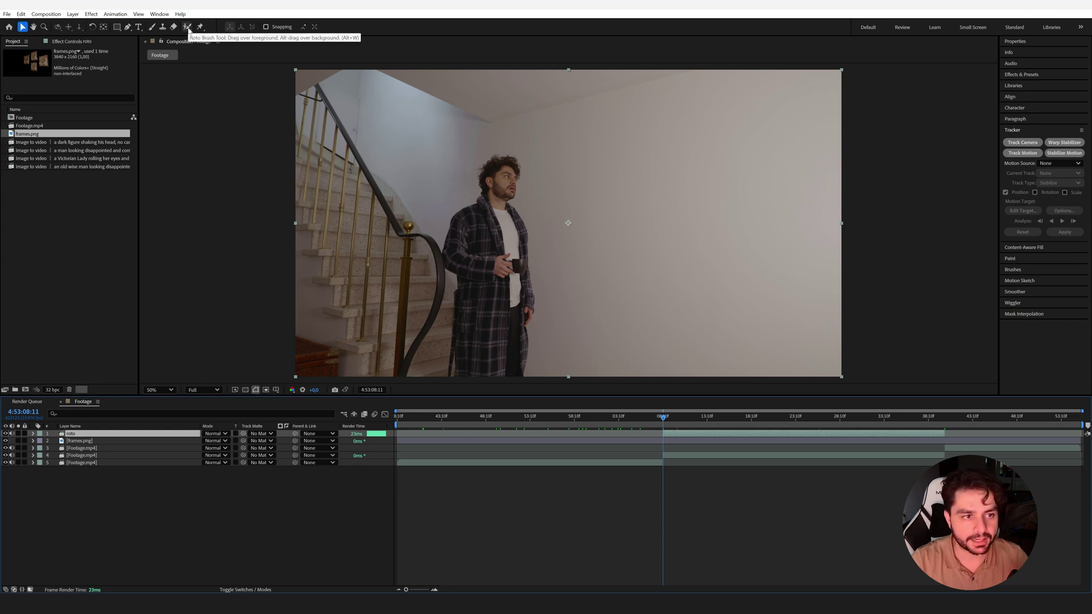
Open the roto layer in an enlarged Layer viewer with the Roto Brush tool.
click(187, 27)
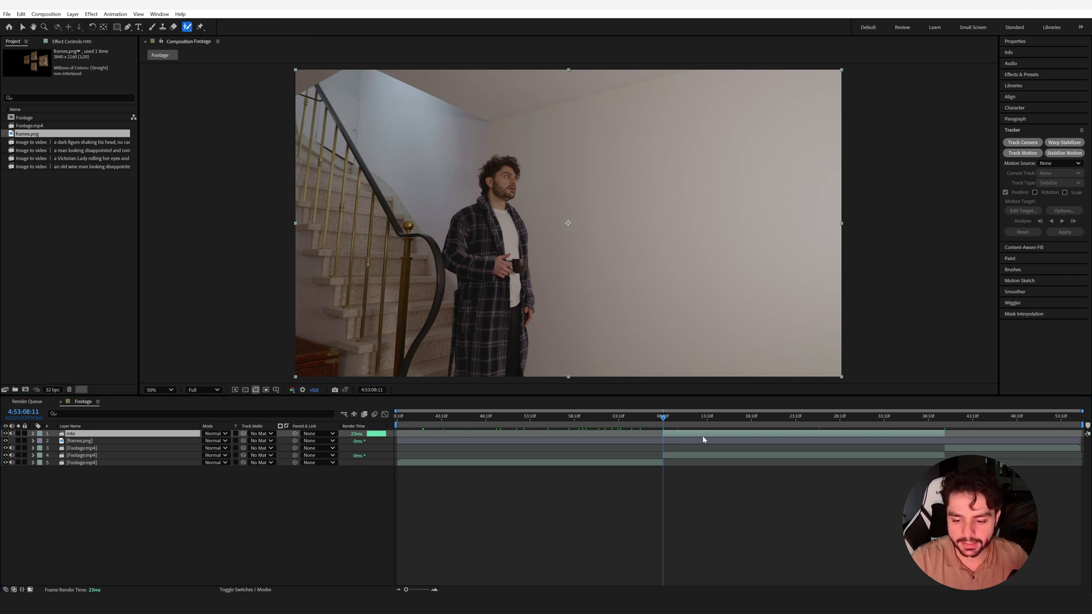
double_click(685, 436)
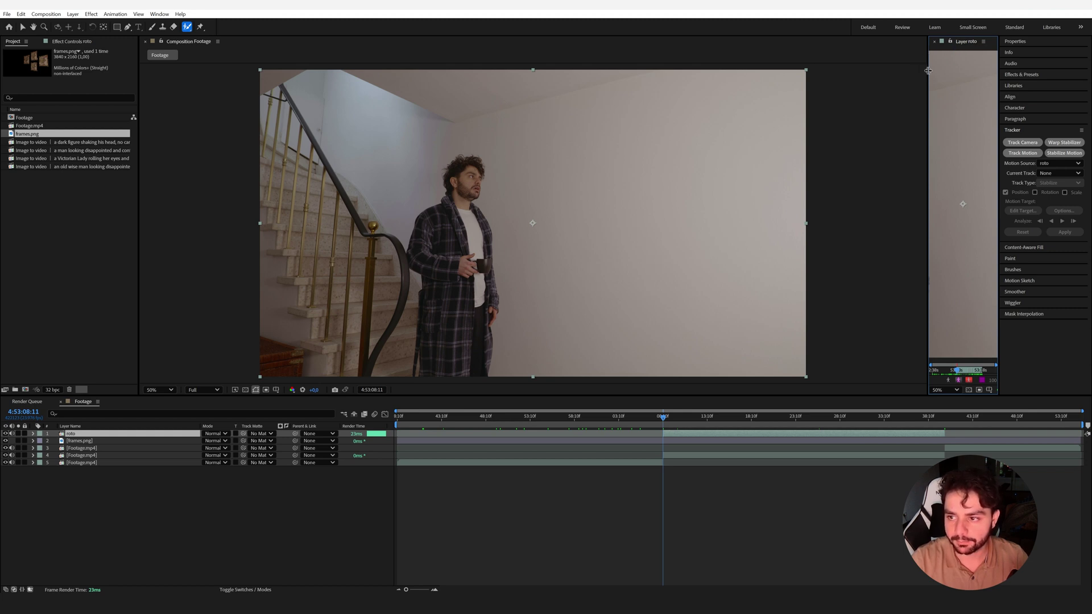
drag(928, 72, 290, 140)
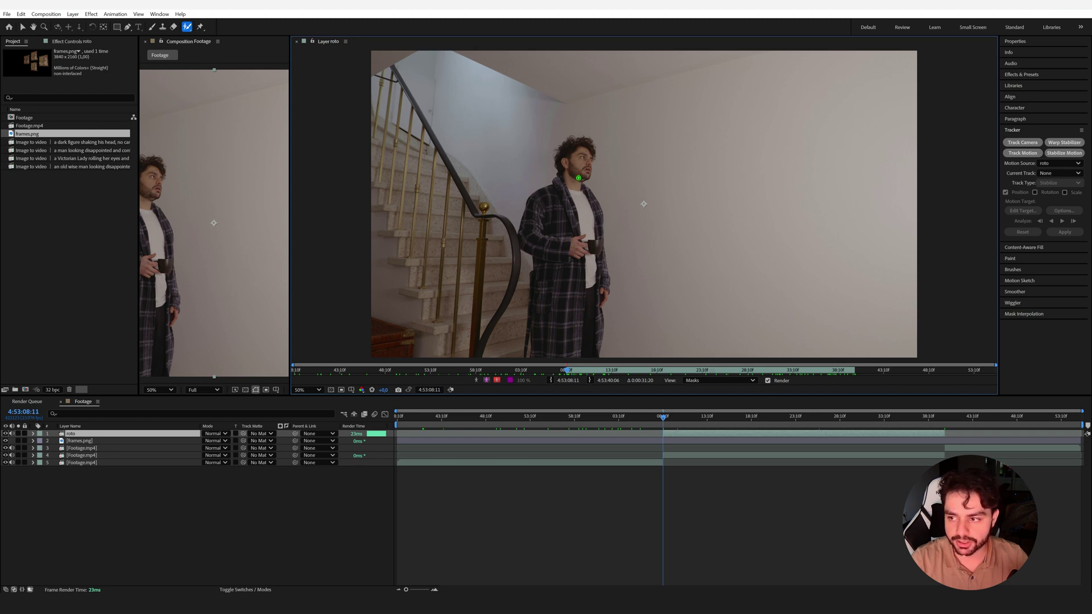
Set the Roto Brush diameter to 27 px in the Brushes panel.
click(1013, 269)
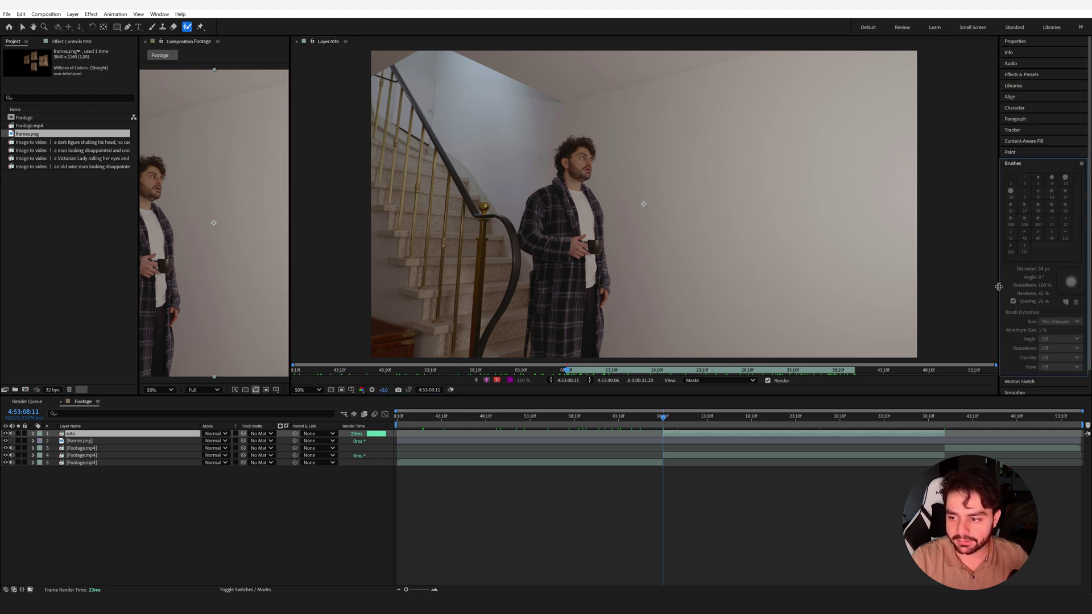
click(153, 27)
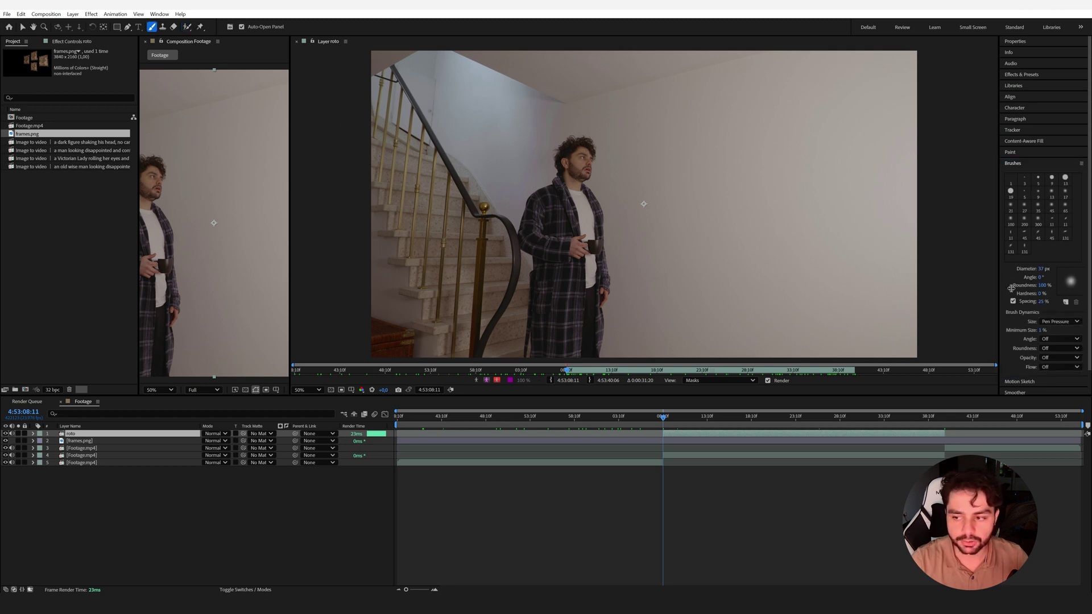
drag(1042, 269, 1037, 270)
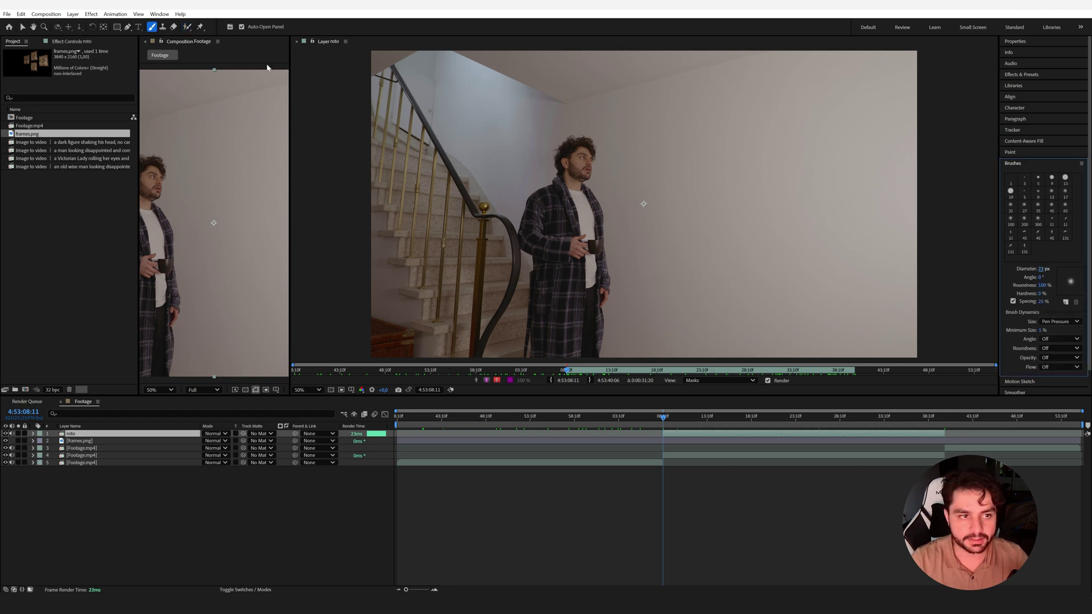
click(189, 28)
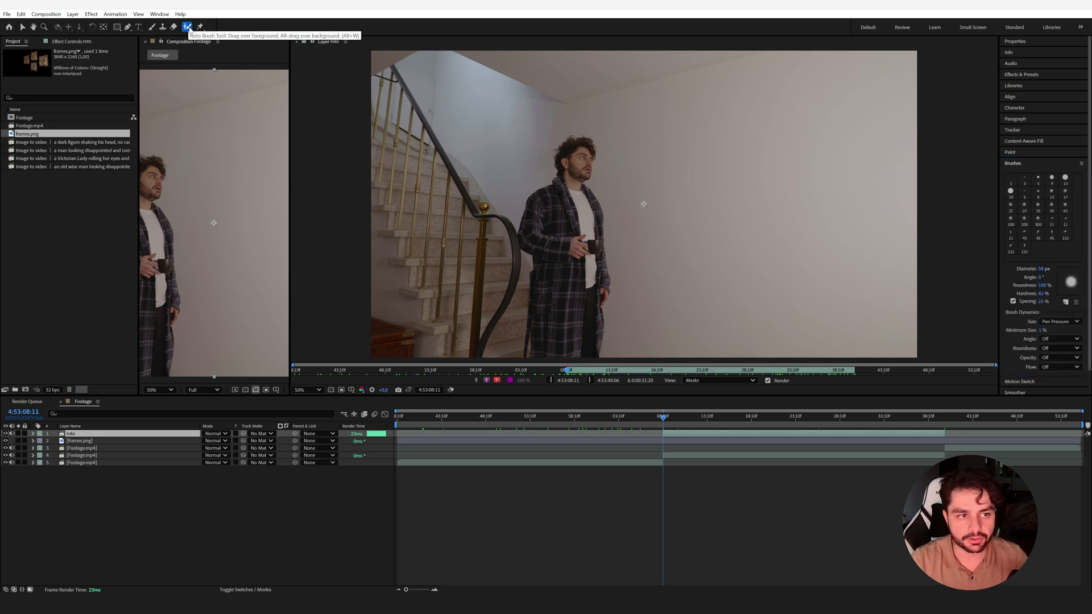
drag(1042, 269, 1041, 270)
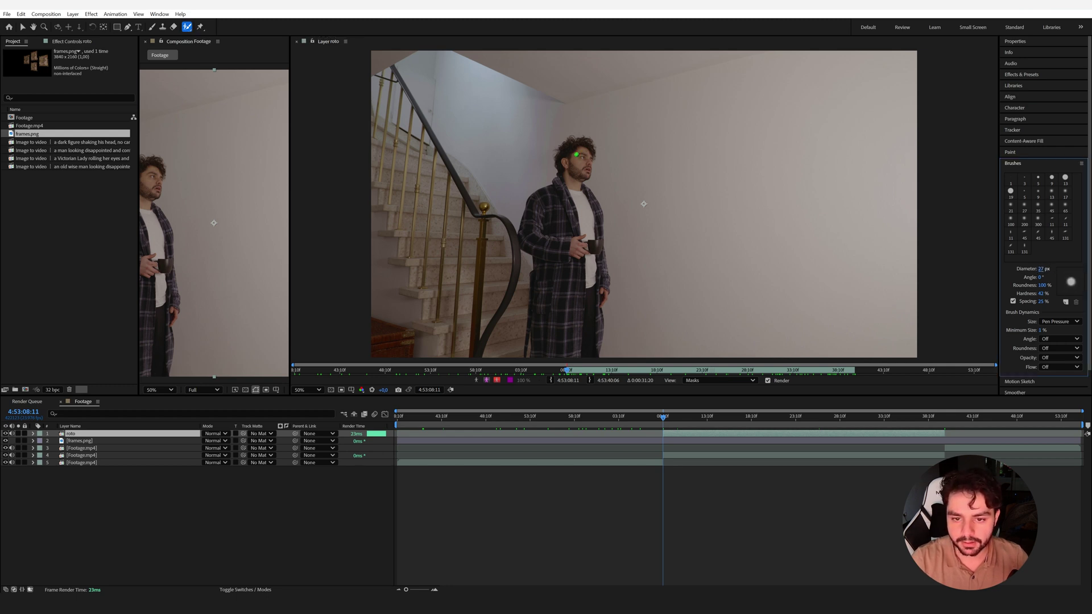
Paint Roto Brush strokes over the man's head, shoulder and coat edge, then zoom onto his face.
mouse_move(560, 183)
mouse_down()
mouse_move(570, 147)
mouse_move(588, 146)
mouse_move(579, 182)
mouse_move(604, 279)
mouse_move(592, 342)
mouse_move(546, 345)
mouse_move(539, 316)
mouse_move(544, 282)
mouse_move(526, 241)
mouse_move(535, 197)
mouse_move(578, 195)
mouse_move(585, 307)
mouse_move(593, 340)
mouse_up()
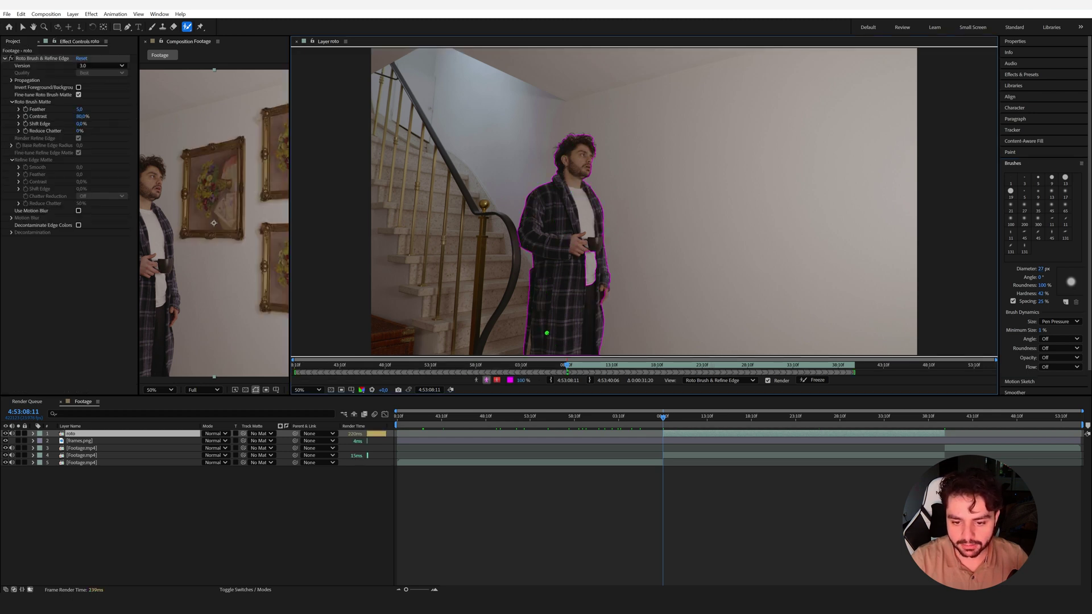
drag(604, 293, 594, 303)
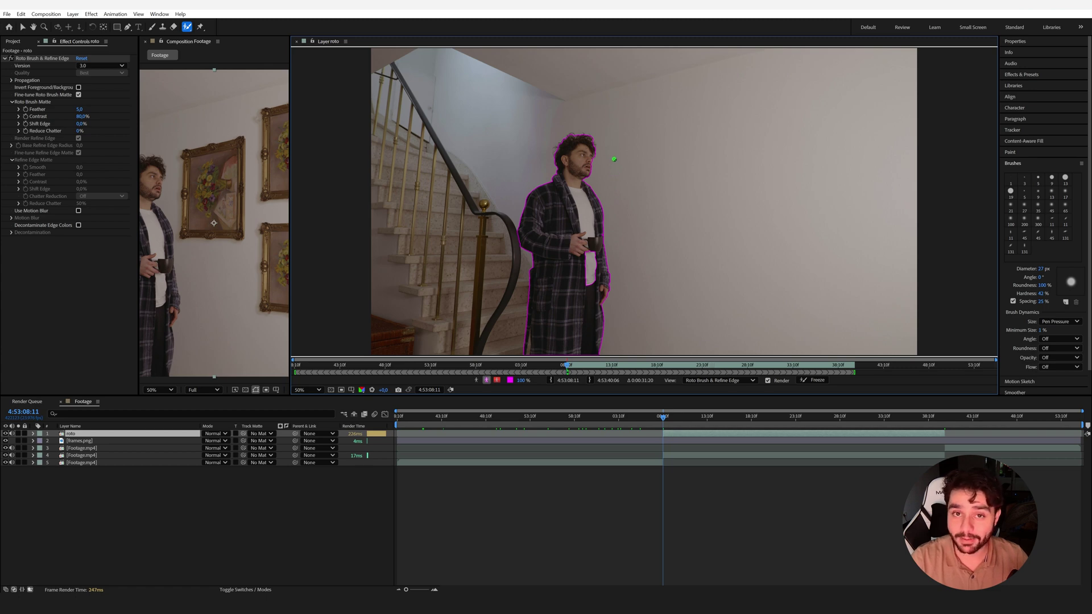
scroll(599, 157, up, 4)
key(space)
drag(403, 84, 541, 253)
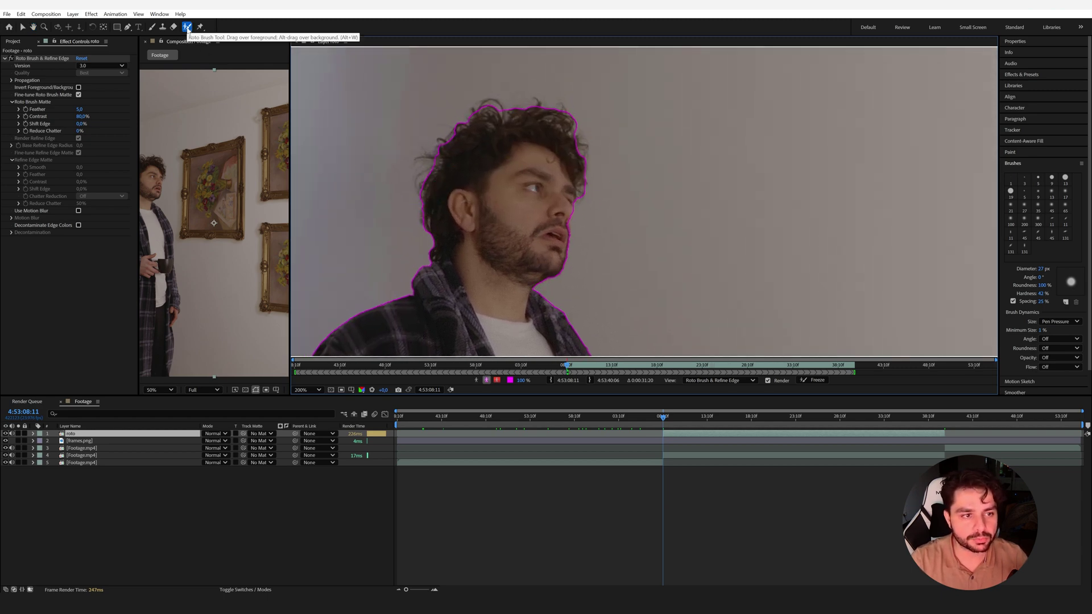
Refine the hair edge around the man's head with the Refine Edge Tool.
click(187, 27)
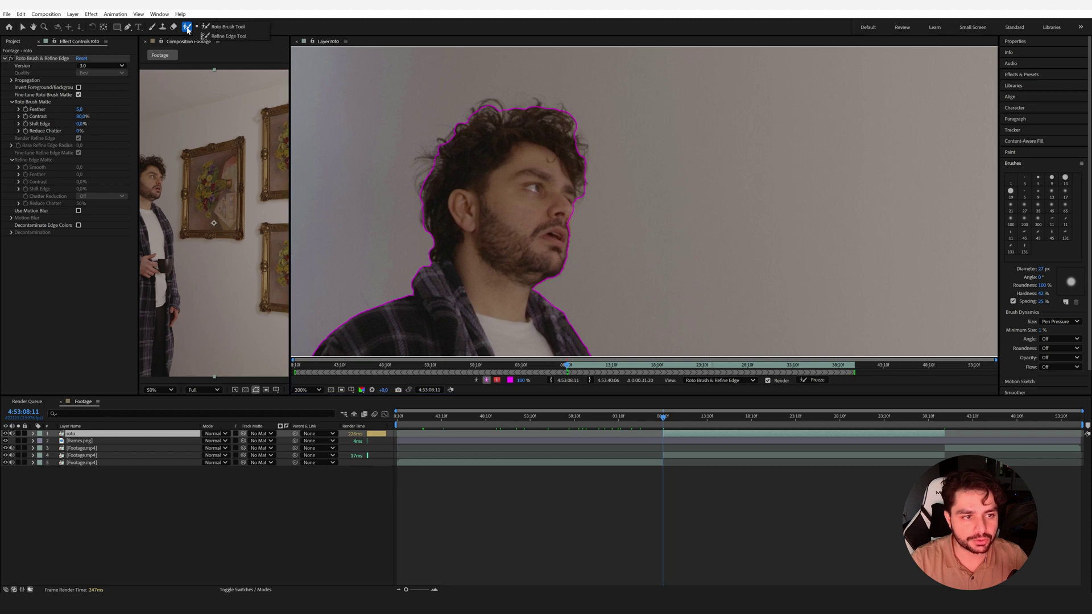
click(228, 37)
mouse_move(425, 235)
mouse_down()
mouse_move(420, 183)
mouse_move(437, 153)
mouse_move(419, 162)
mouse_move(458, 128)
mouse_move(450, 130)
mouse_move(492, 121)
mouse_move(475, 102)
mouse_move(529, 98)
mouse_move(569, 117)
mouse_move(583, 206)
mouse_move(585, 168)
mouse_move(565, 118)
mouse_move(579, 162)
mouse_move(571, 139)
mouse_move(544, 137)
mouse_up()
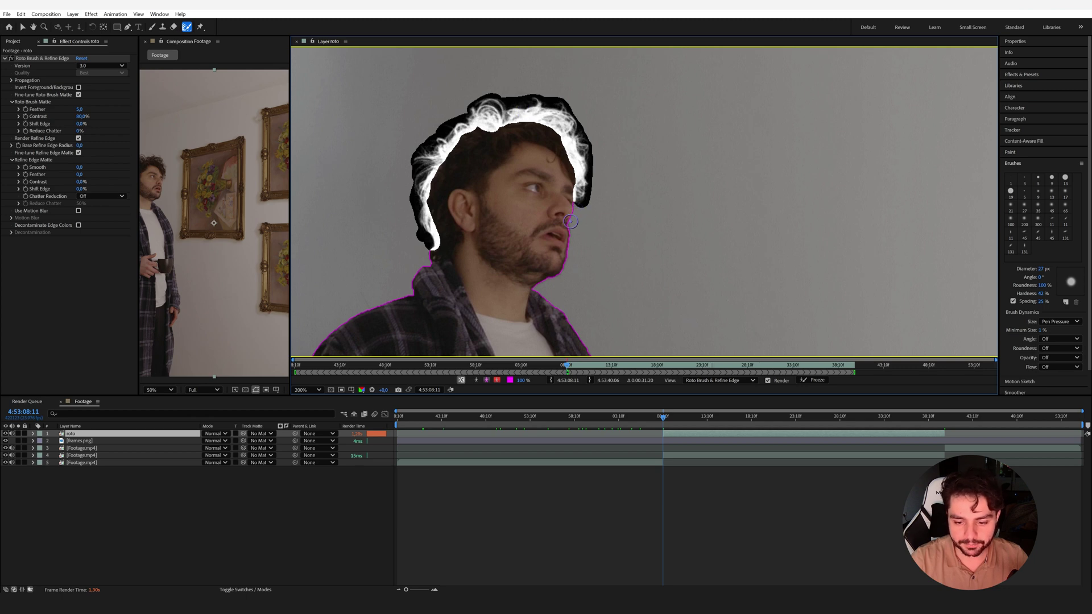
Fit the frame in the Layer viewer and add the man's torso to the selection.
key(comma)
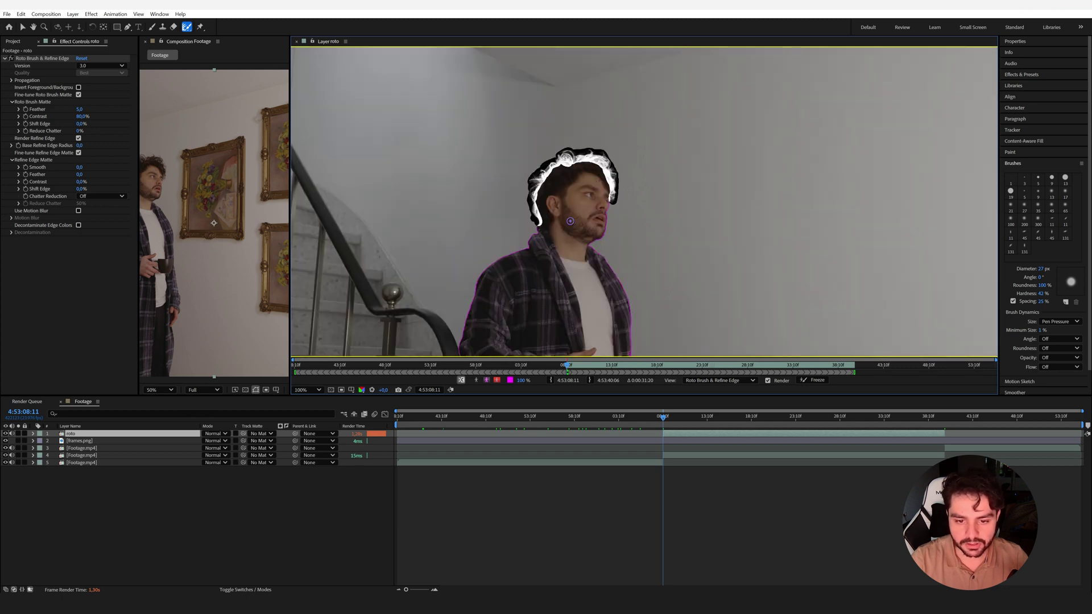
click(319, 390)
click(312, 403)
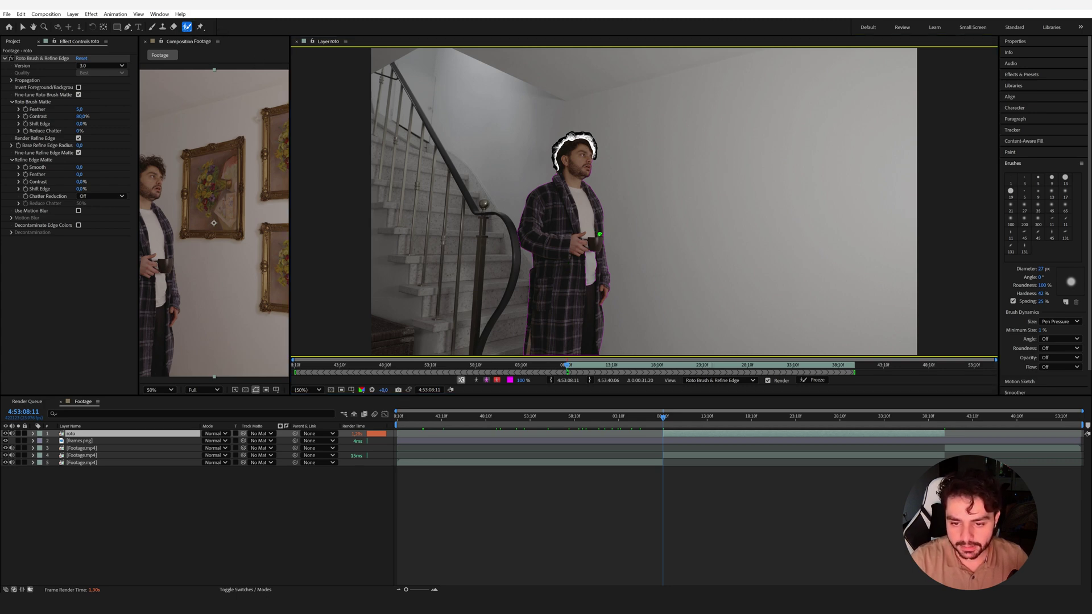
mouse_move(600, 233)
mouse_down()
mouse_move(587, 253)
mouse_move(585, 285)
mouse_move(588, 246)
mouse_up()
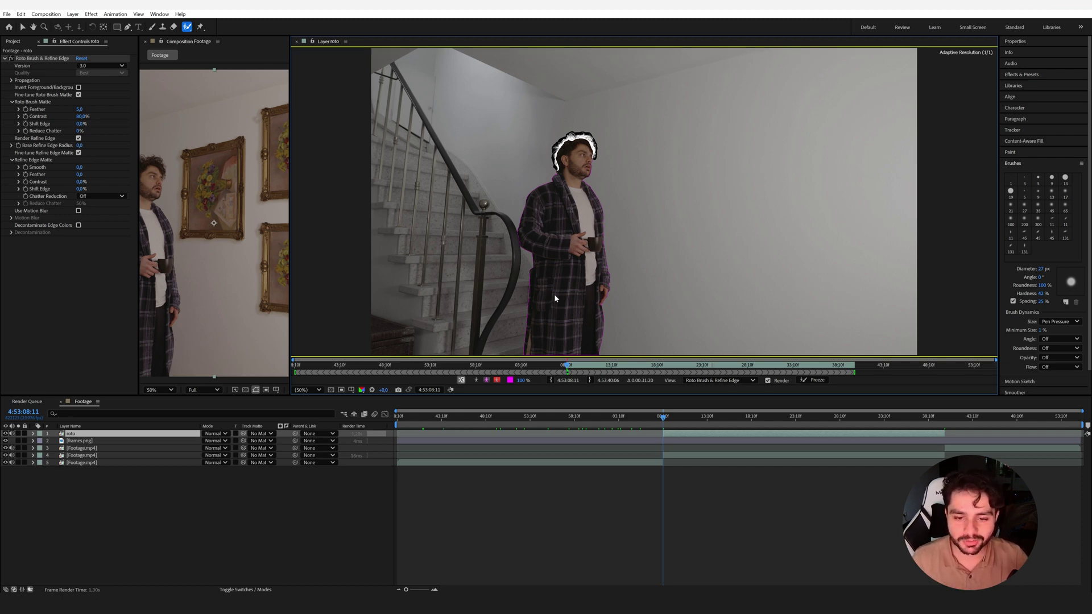
Propagate the roto matte to 4:53:22:14, freeze it, and check it at 4:53:15:20.
key(space)
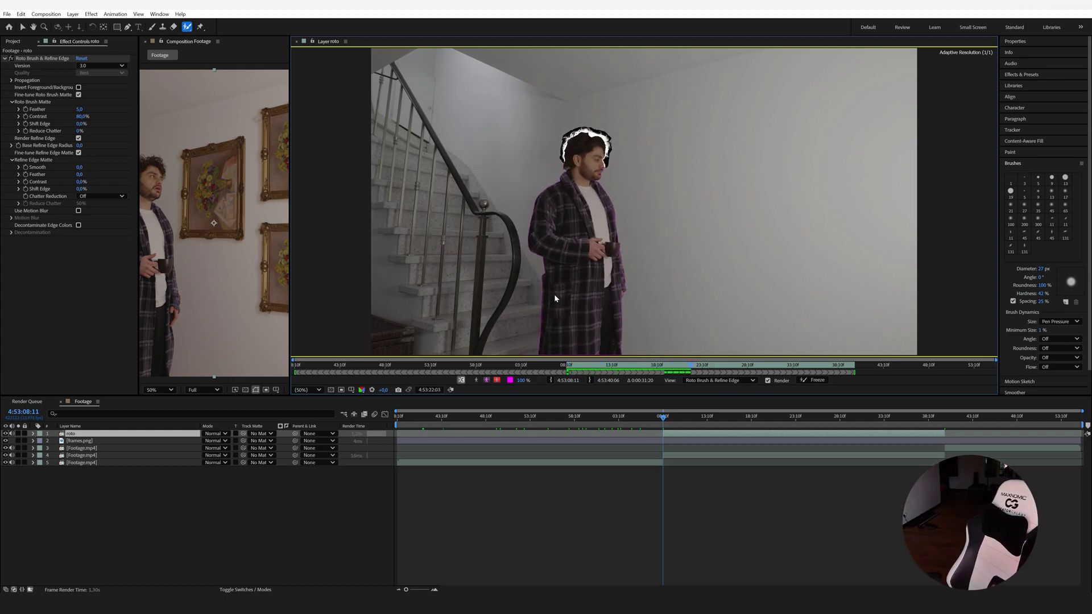
key(space)
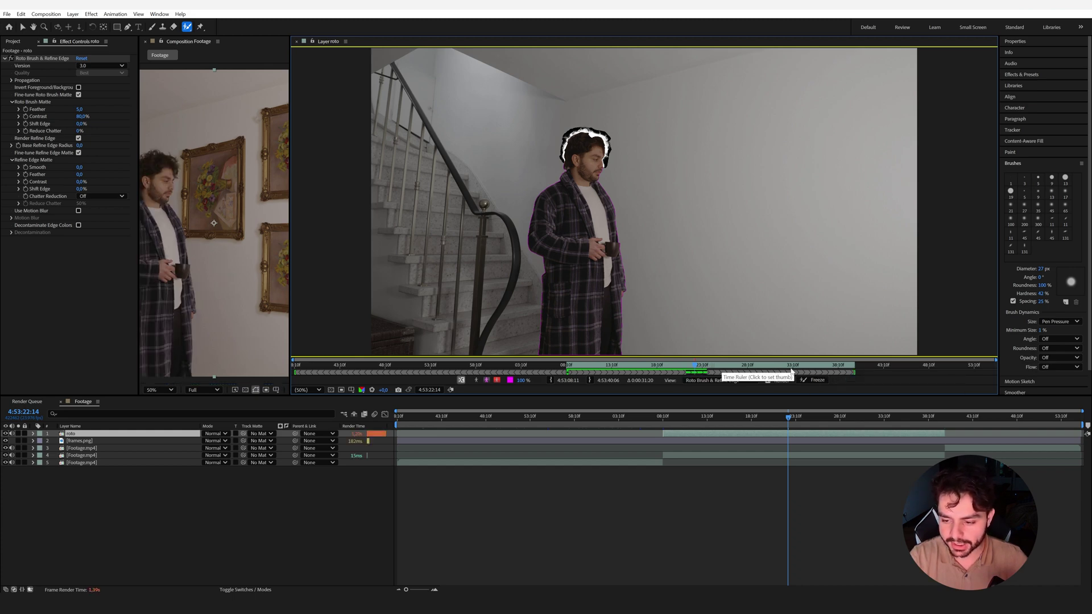
click(811, 381)
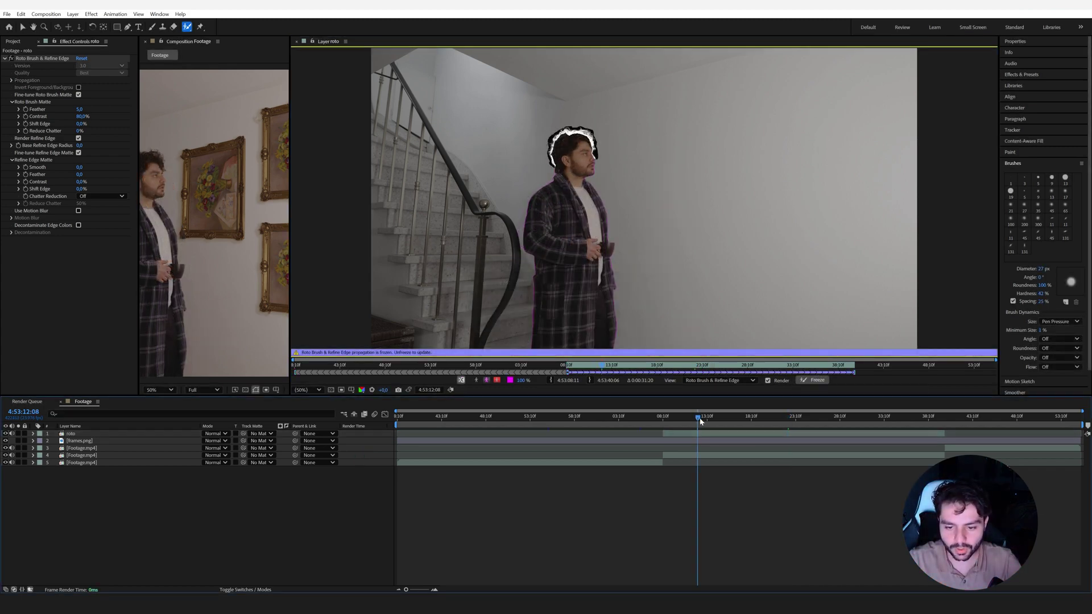
drag(701, 421, 729, 421)
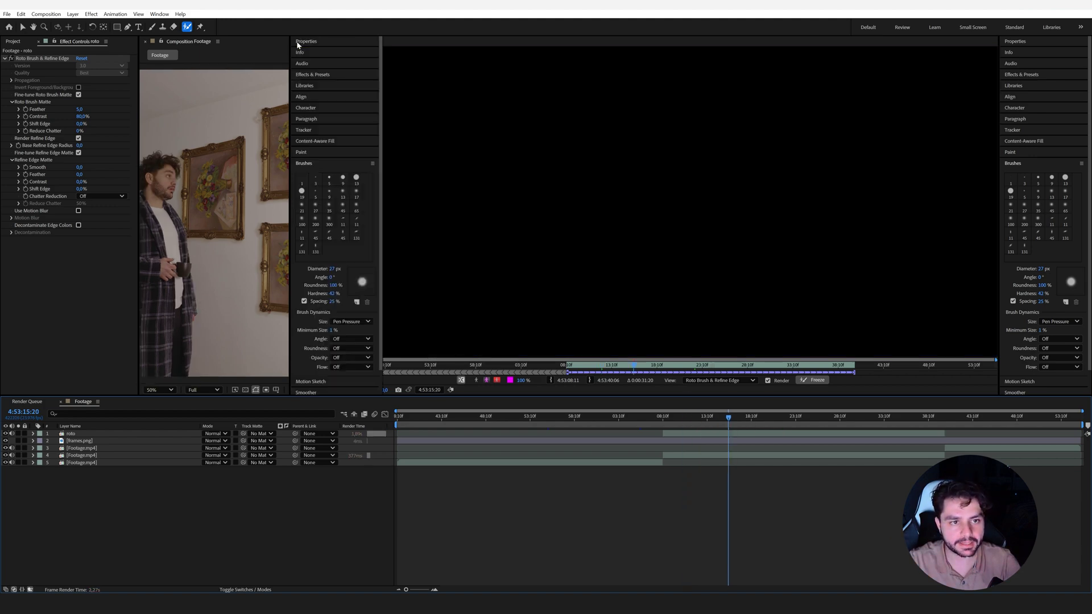
Close the roto Layer view, select the roto layer, and zoom on the man's head at 4:53:38:12.
click(298, 44)
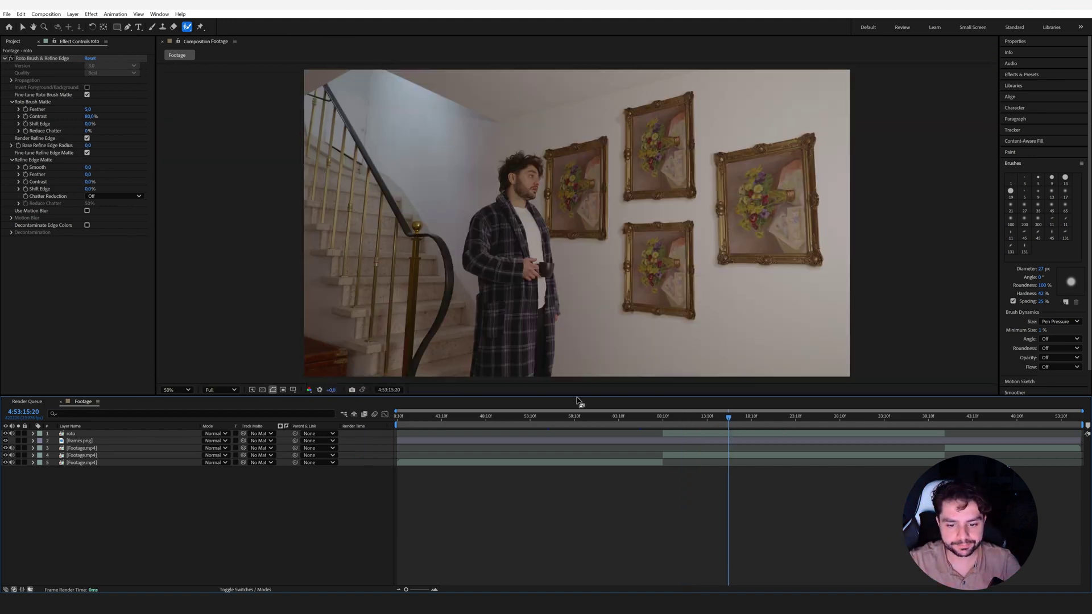
click(668, 419)
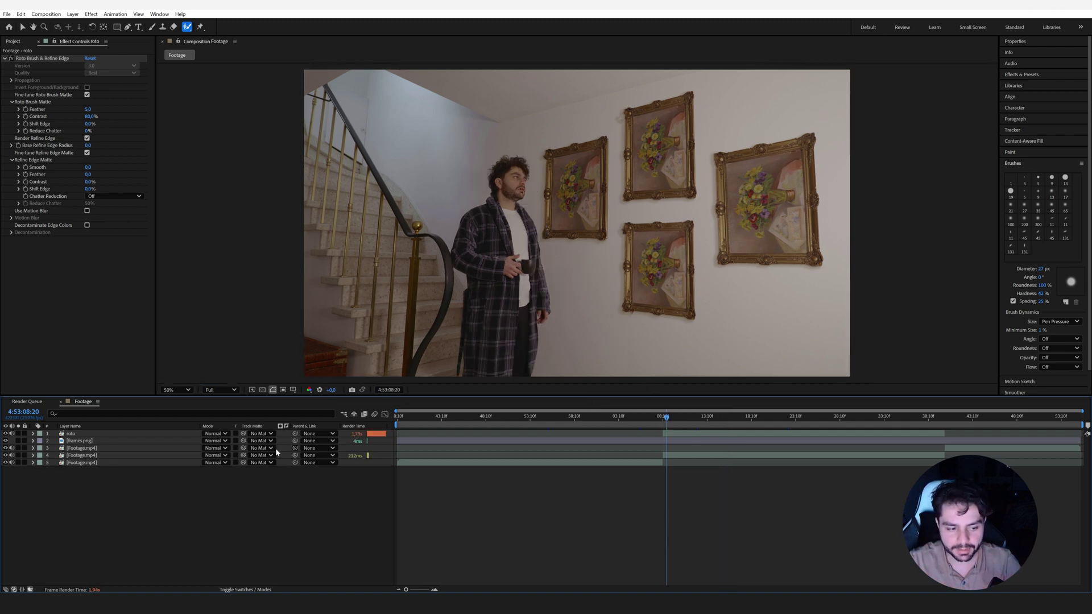
click(69, 435)
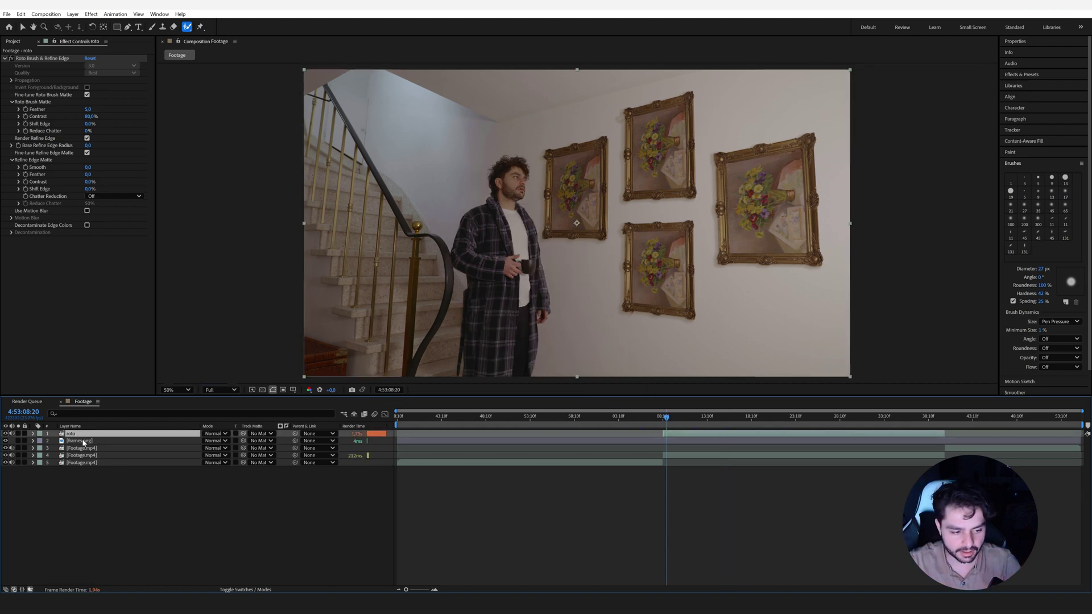
click(929, 417)
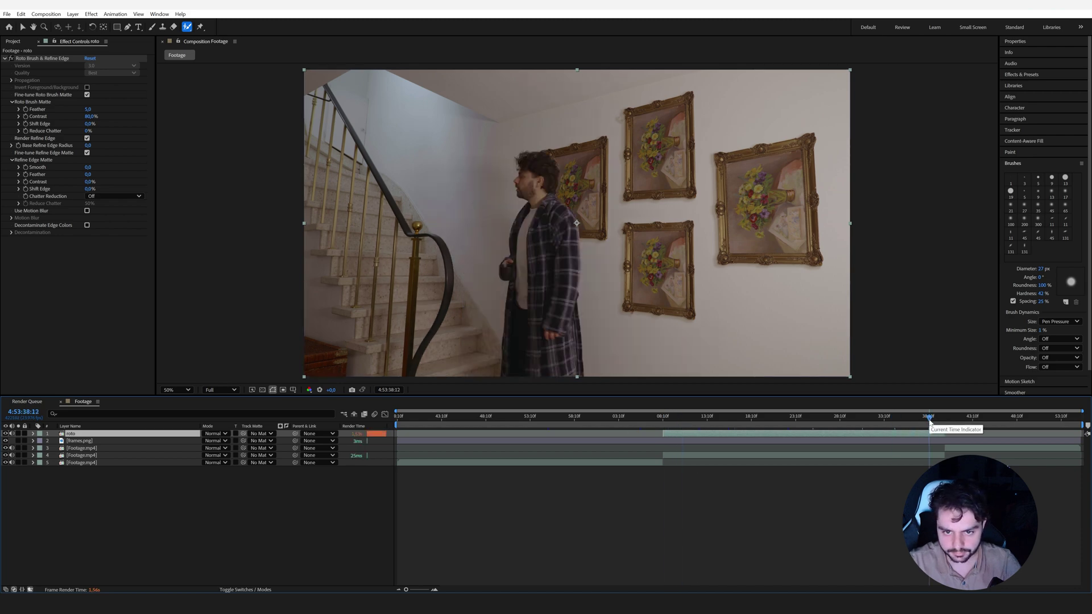
scroll(567, 166, up, 4)
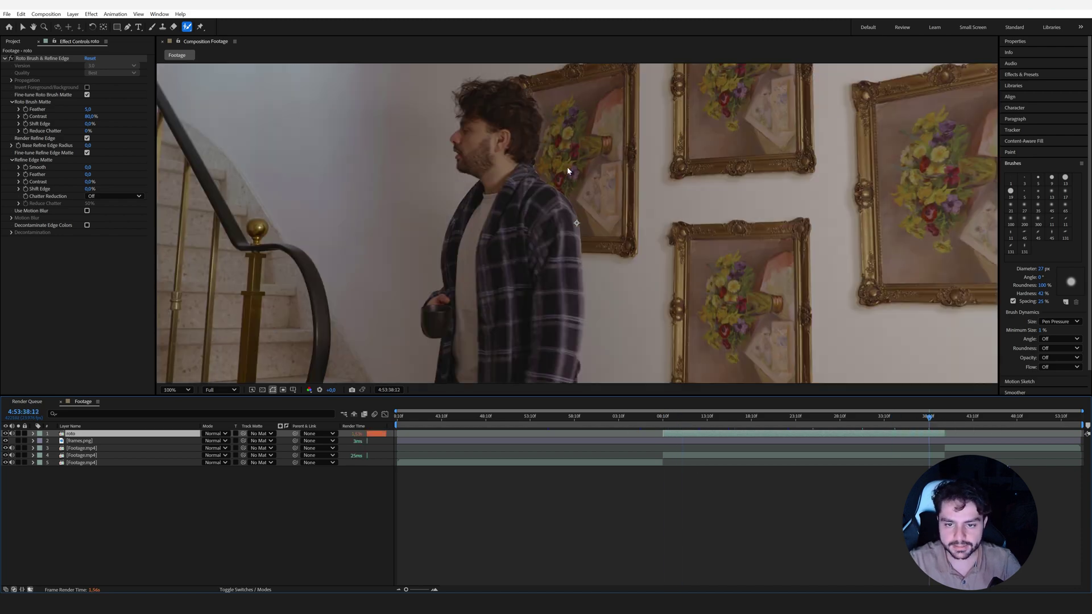
key(space)
drag(506, 144, 520, 295)
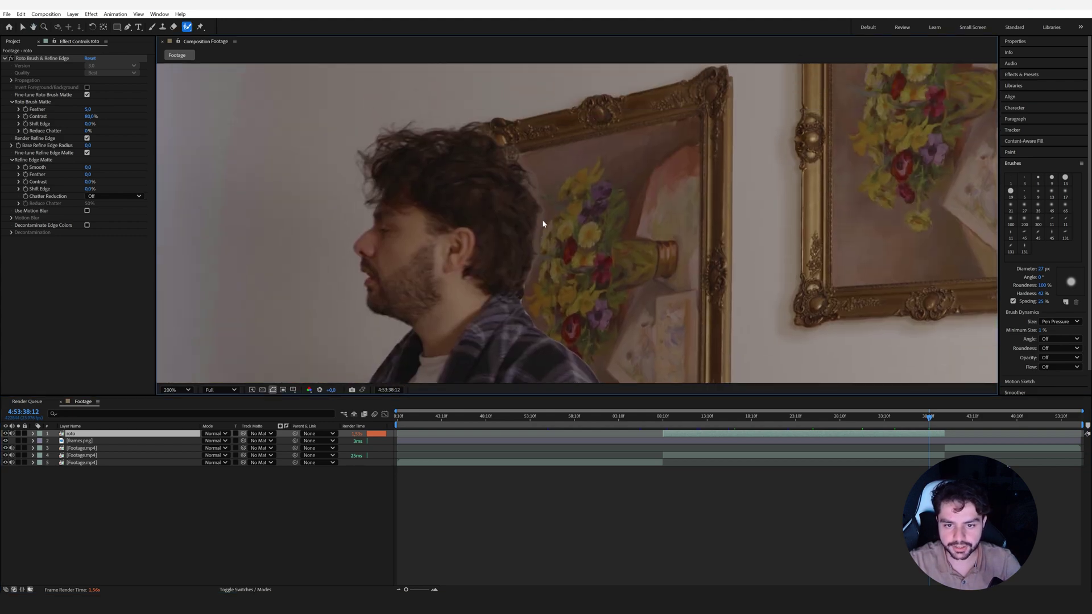
Find Matte Choker in Effects & Presets and apply it to the roto layer.
click(1022, 75)
click(1030, 85)
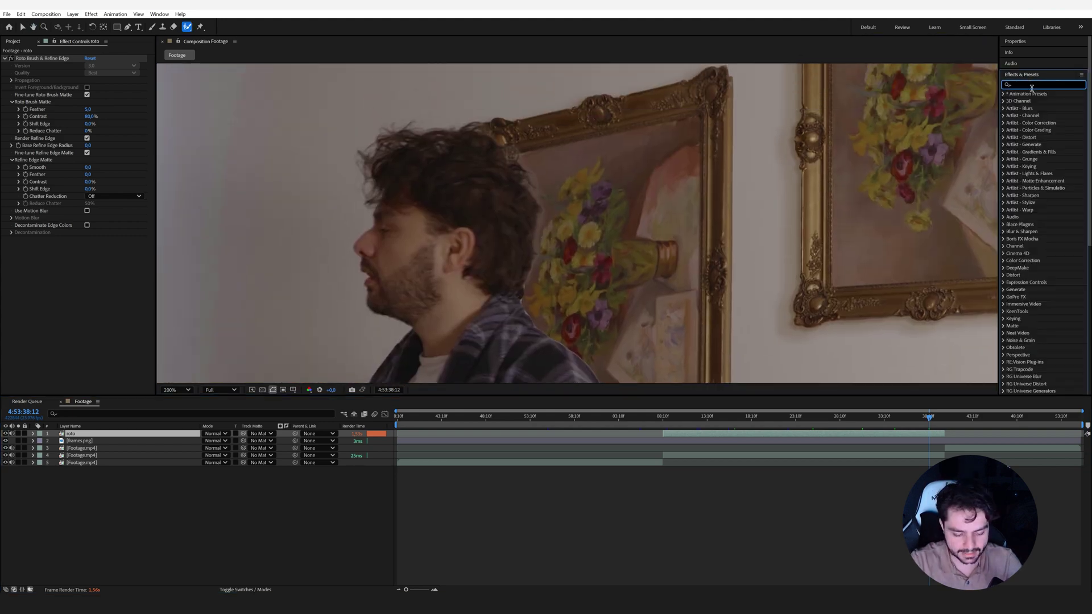
text(matte)
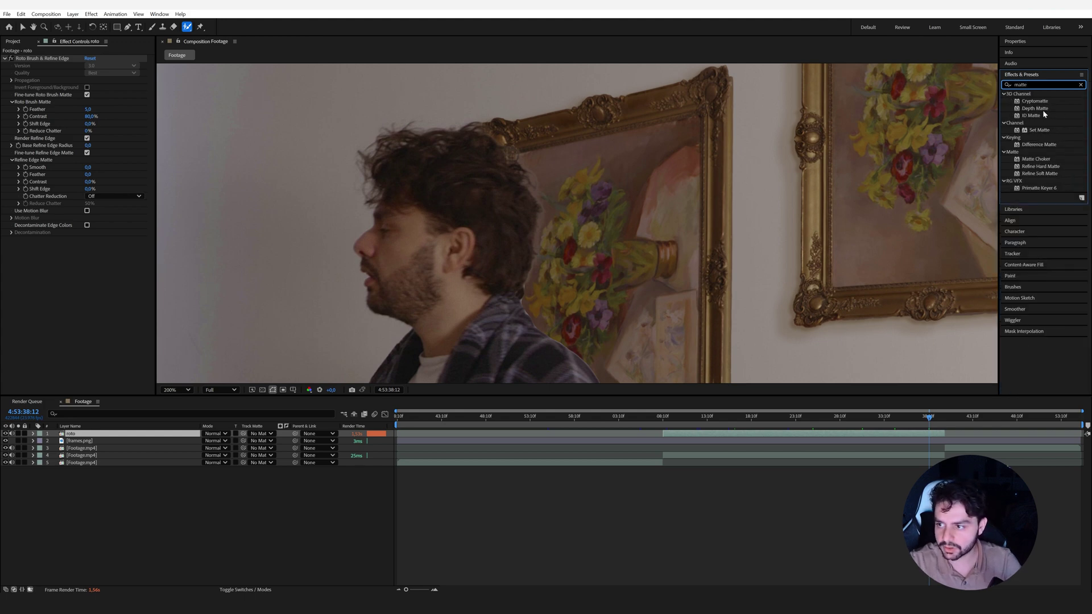
text( c)
drag(1036, 101, 783, 437)
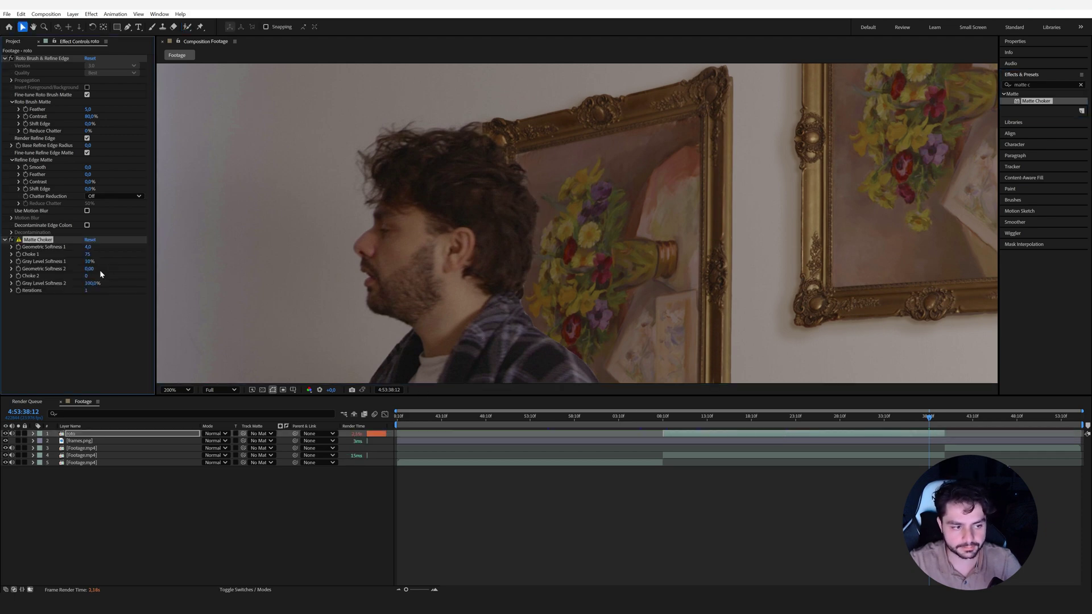
Set Matte Choker Feather to 15, Shift Edge to -15%, and enable Decontaminate Edge Colors.
drag(90, 104, 87, 109)
click(88, 109)
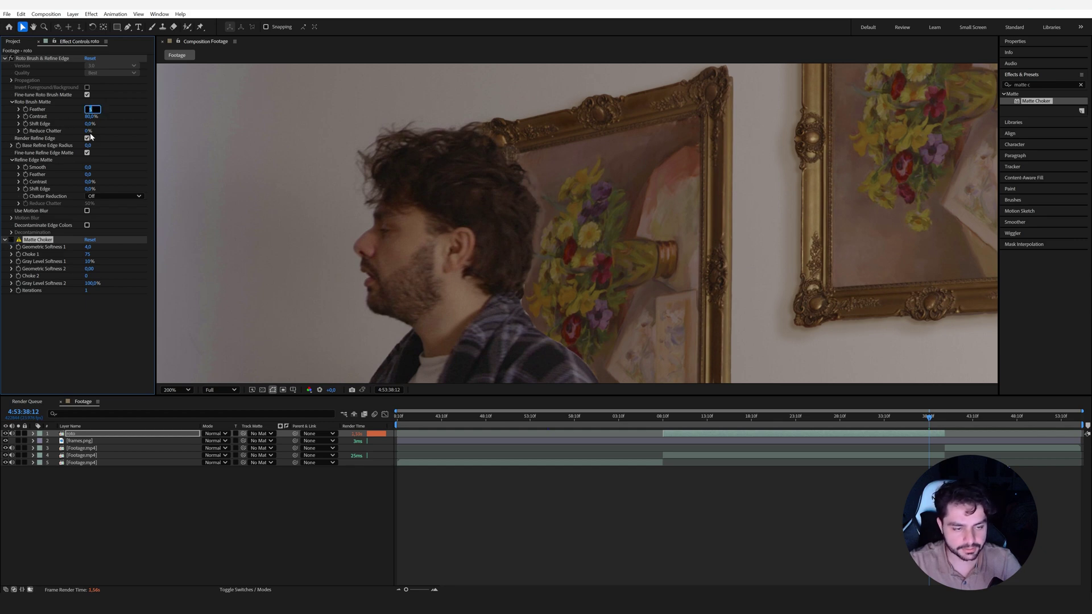
text(15)
key(Return)
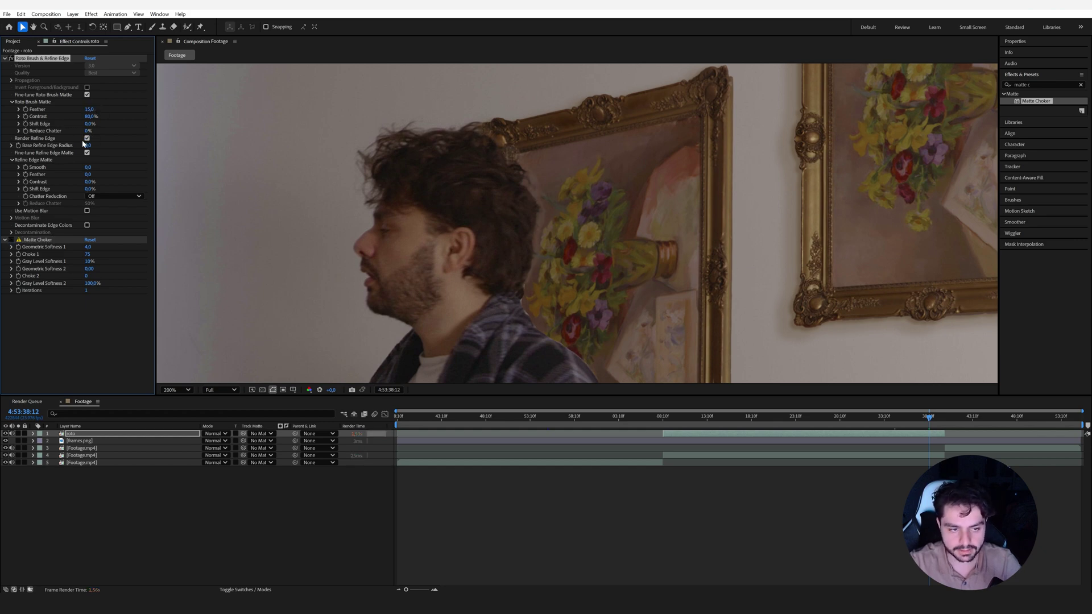
click(89, 124)
text(-15)
key(Return)
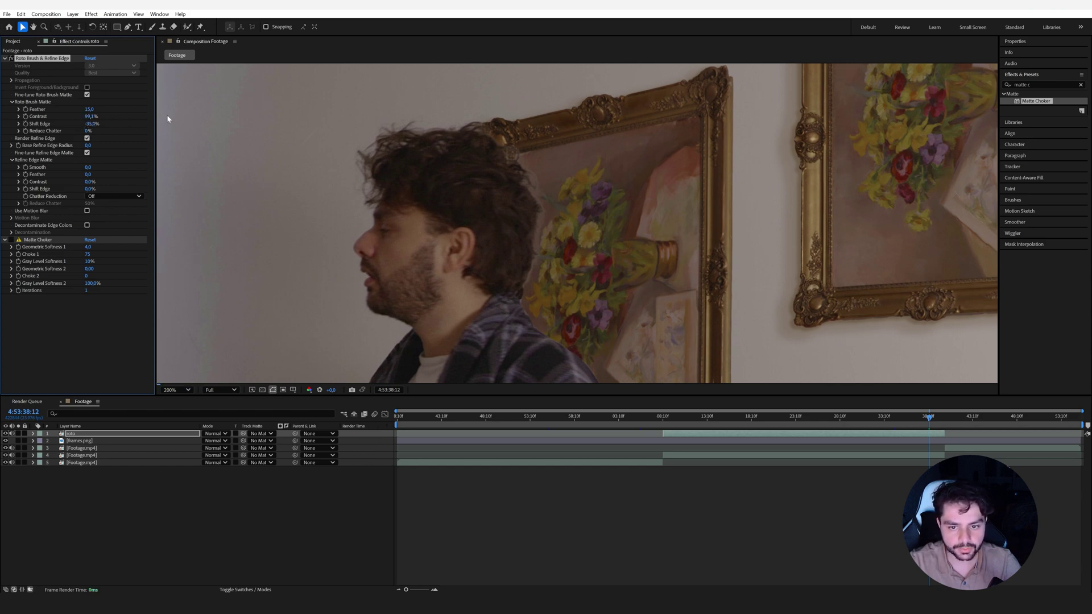
click(87, 225)
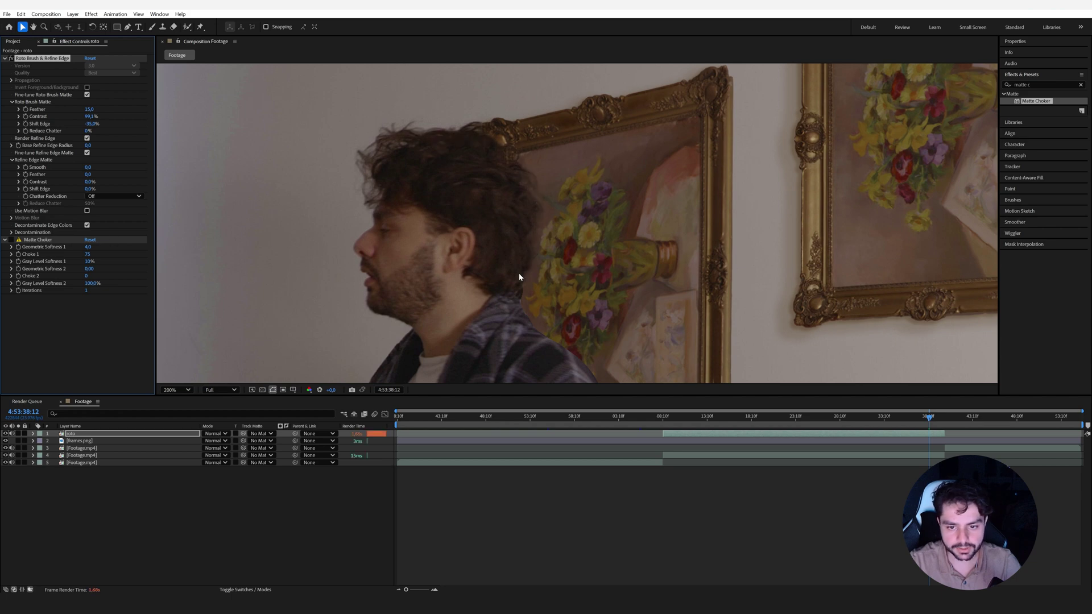
key(shift+slash)
click(745, 416)
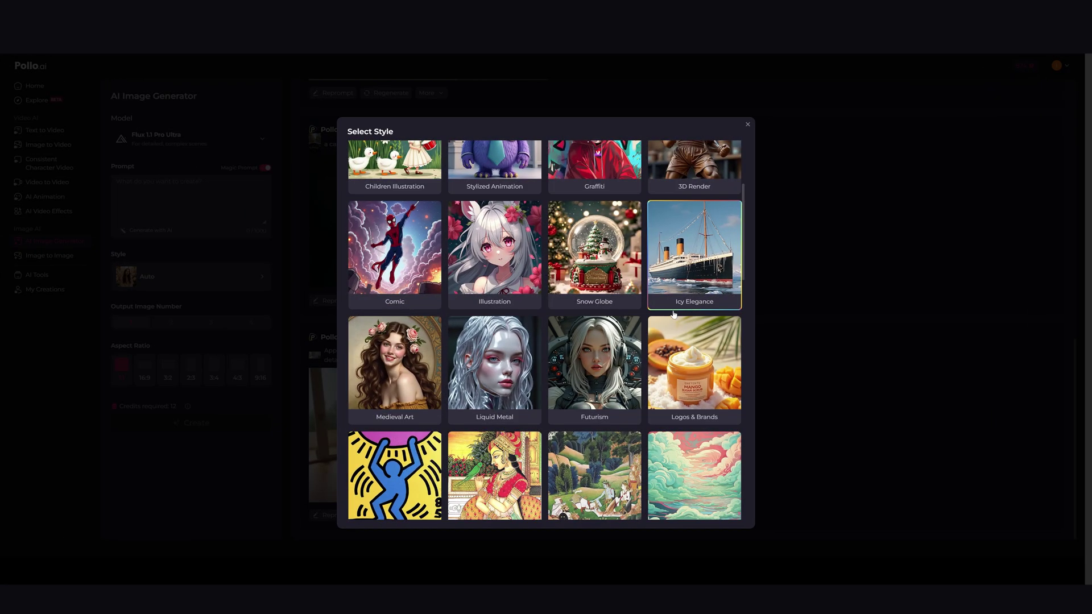
Choose the Medieval Art style and enter the prompt 'an old wise man portrait painting'.
click(426, 370)
click(209, 222)
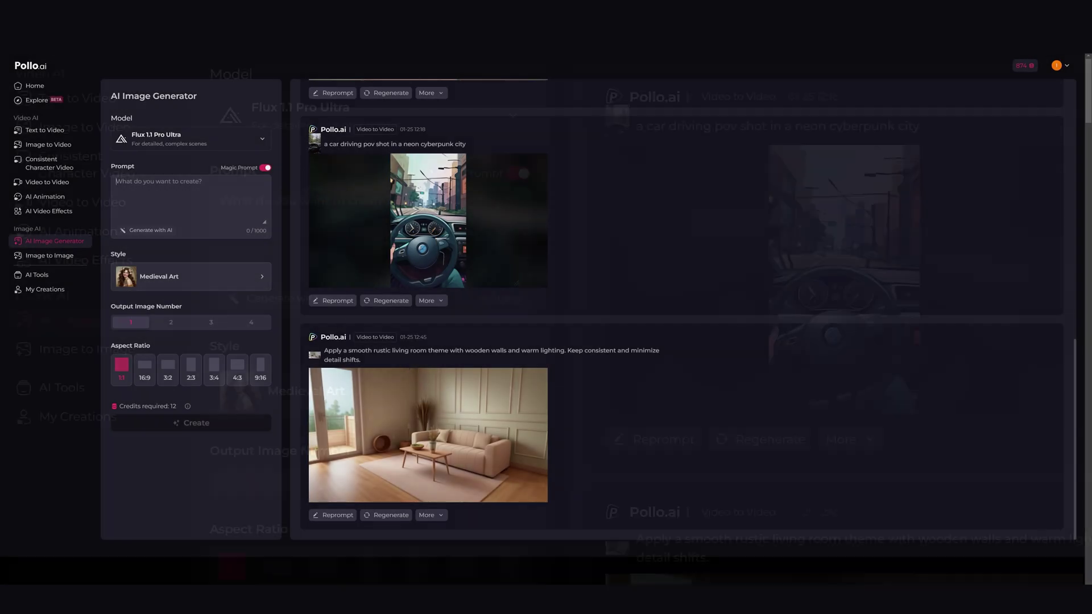
text(an old wise man portrait pain)
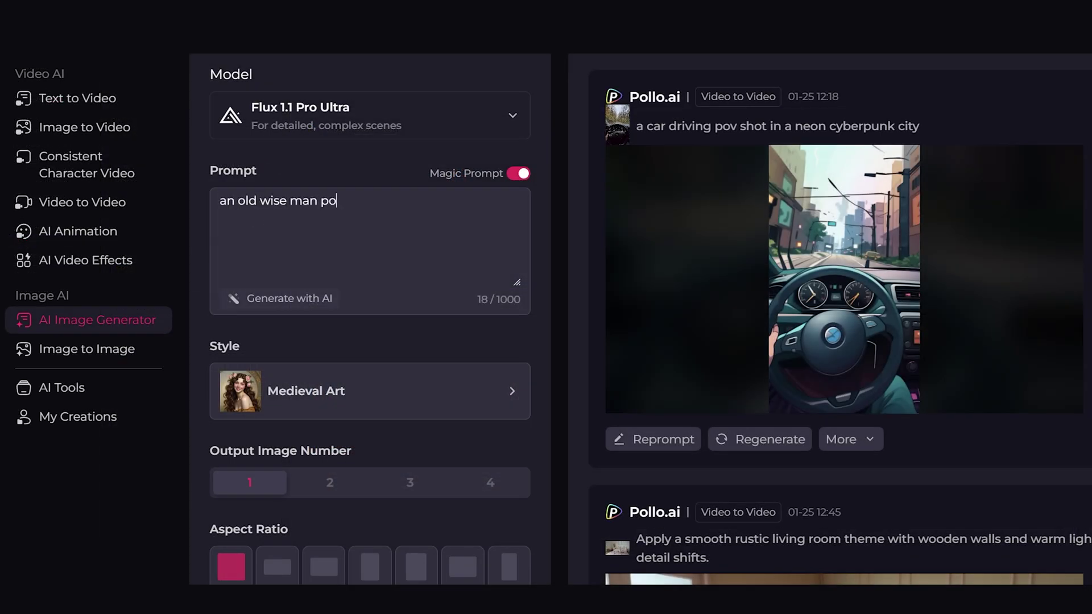
text(ting)
Rewrite the prompt for the Victorian lady, then swap in 'Mysterious Dark Figure'.
key(ctrl+a)
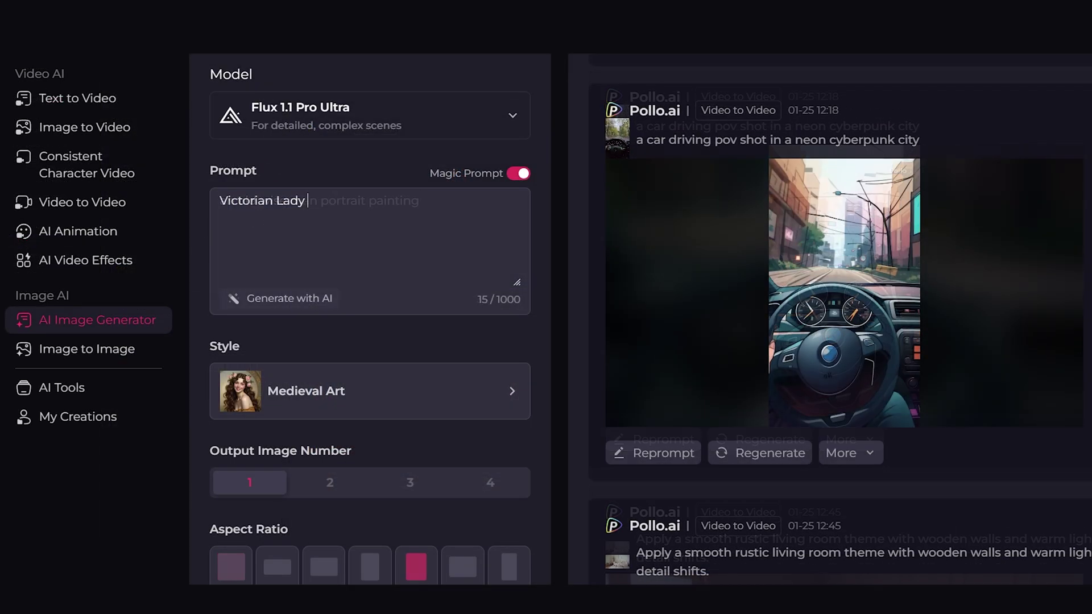
text(portrait painting)
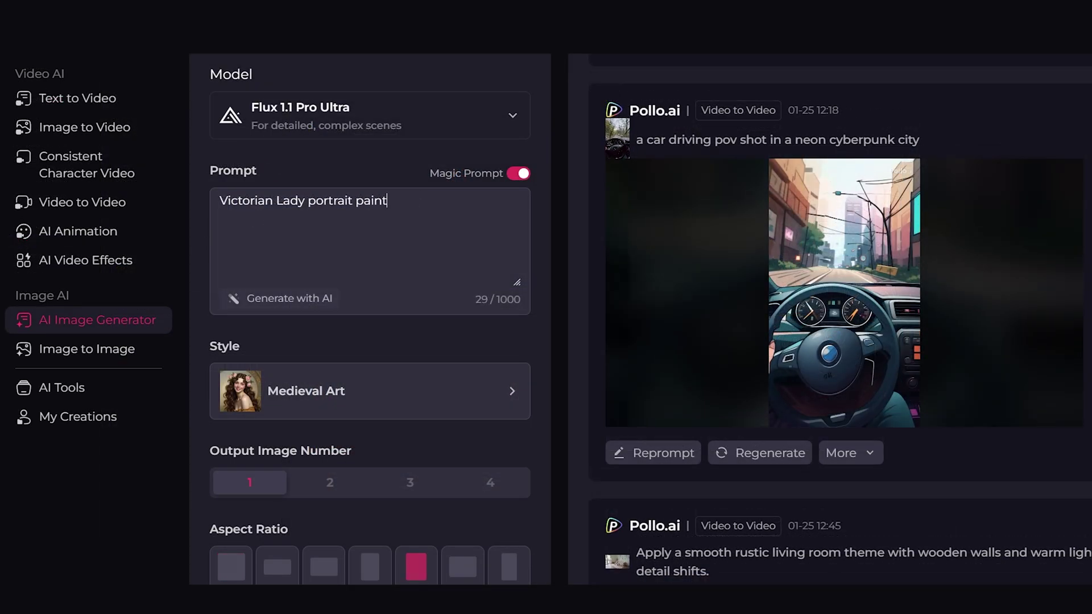
drag(309, 201, 189, 201)
text(Mysterious Dark Figure)
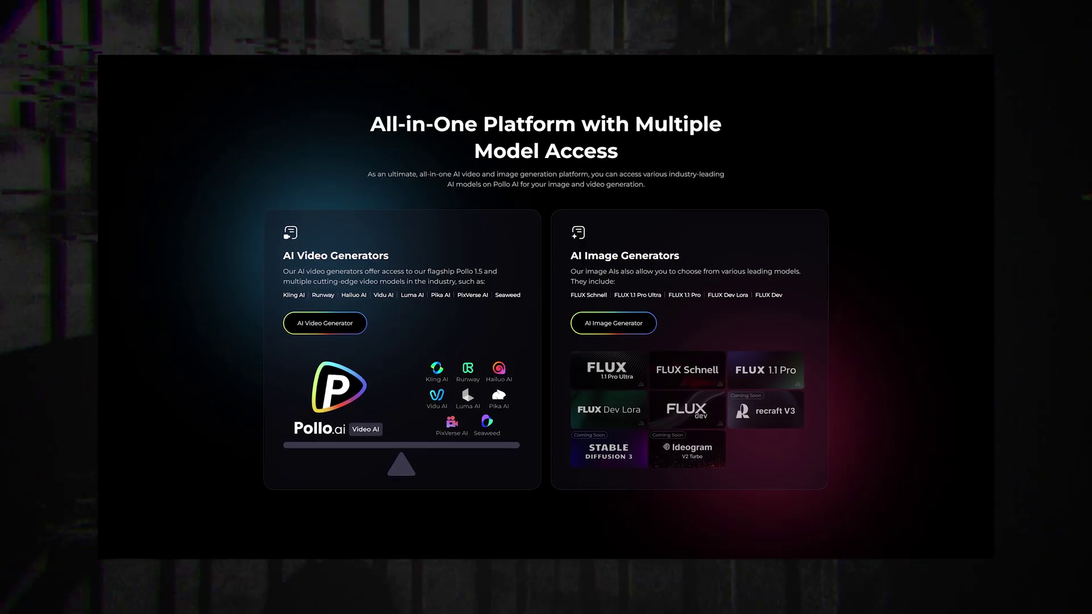
Scroll the Pollo AI homepage past Image to Video and Consistent Character Video to Video to Anime.
scroll(546, 308, down, 3)
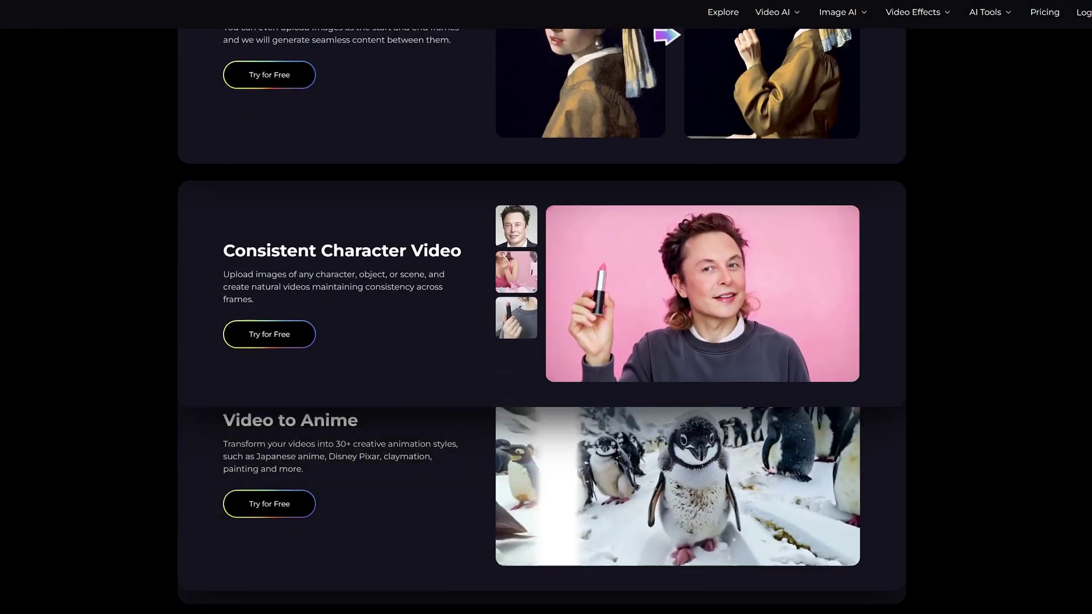
scroll(546, 307, down, 3)
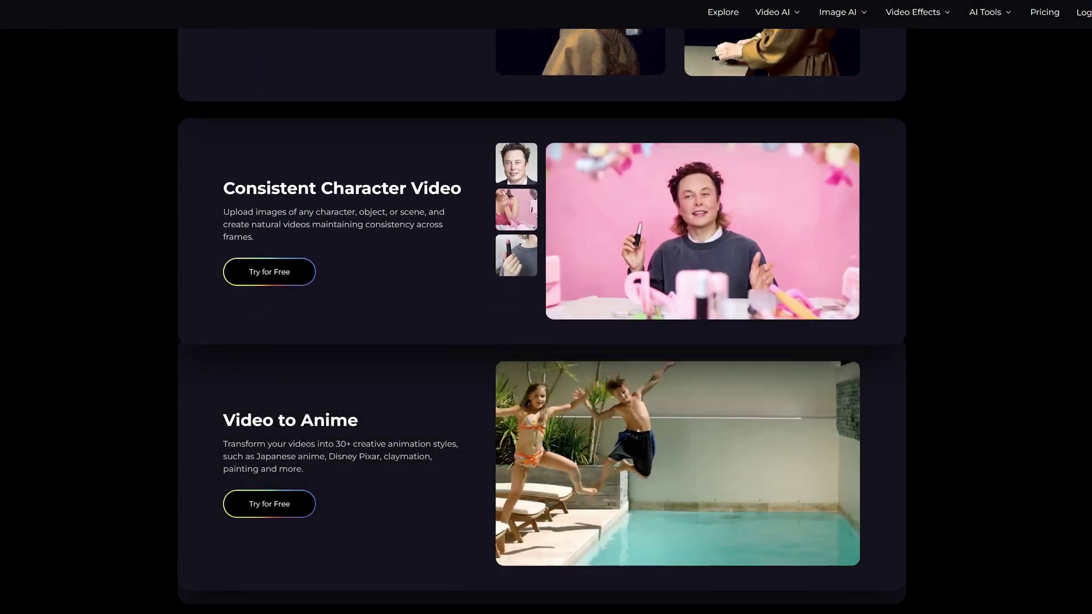
scroll(542, 307, down, 3)
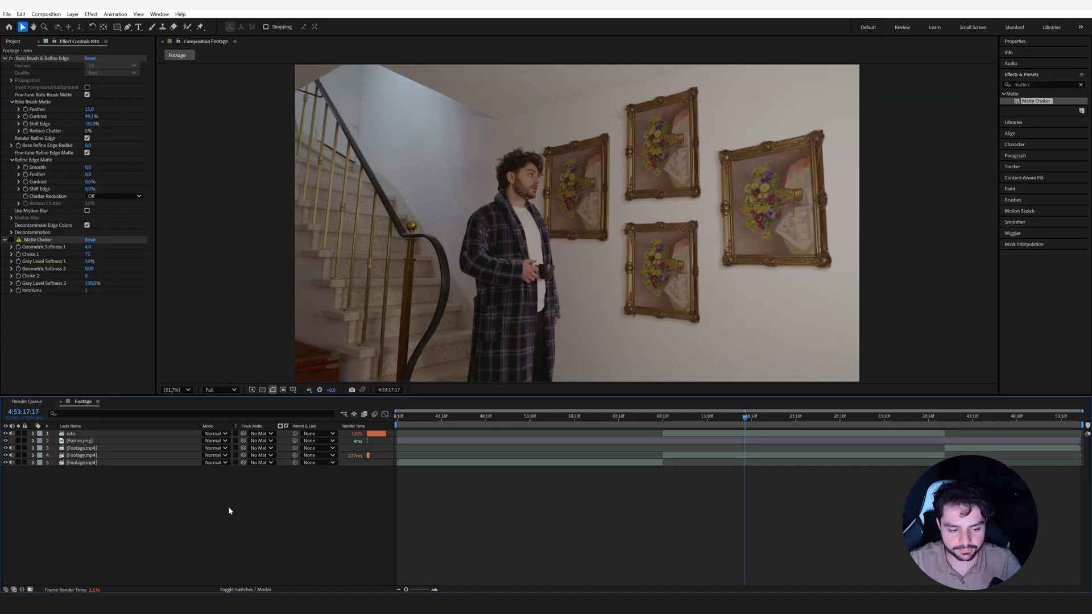
Create a white solid layer named Mask and hide it.
right_click(229, 510)
mouse_move(250, 400)
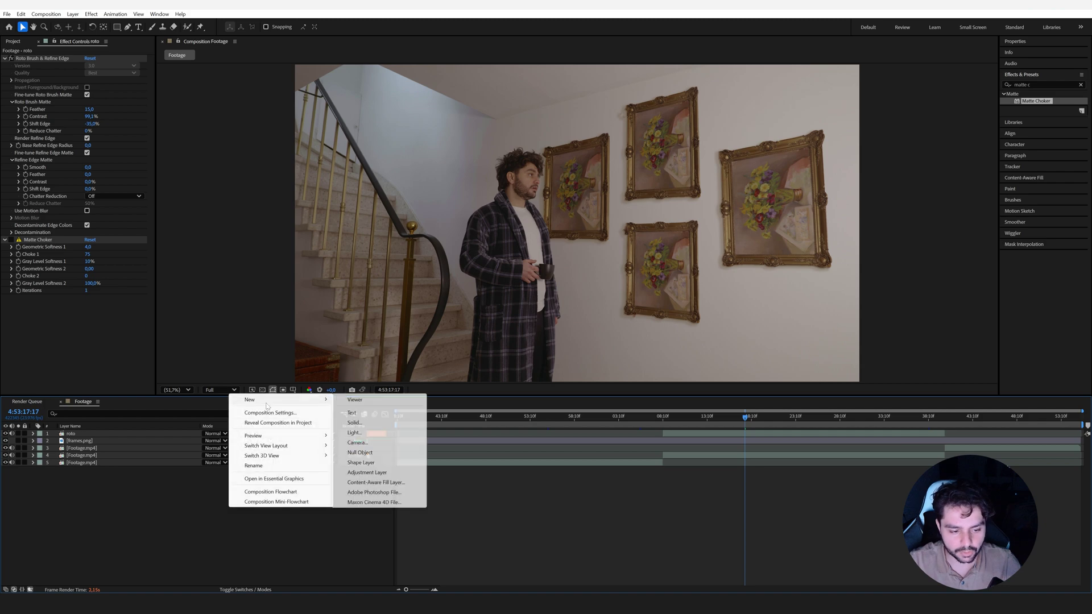
click(358, 423)
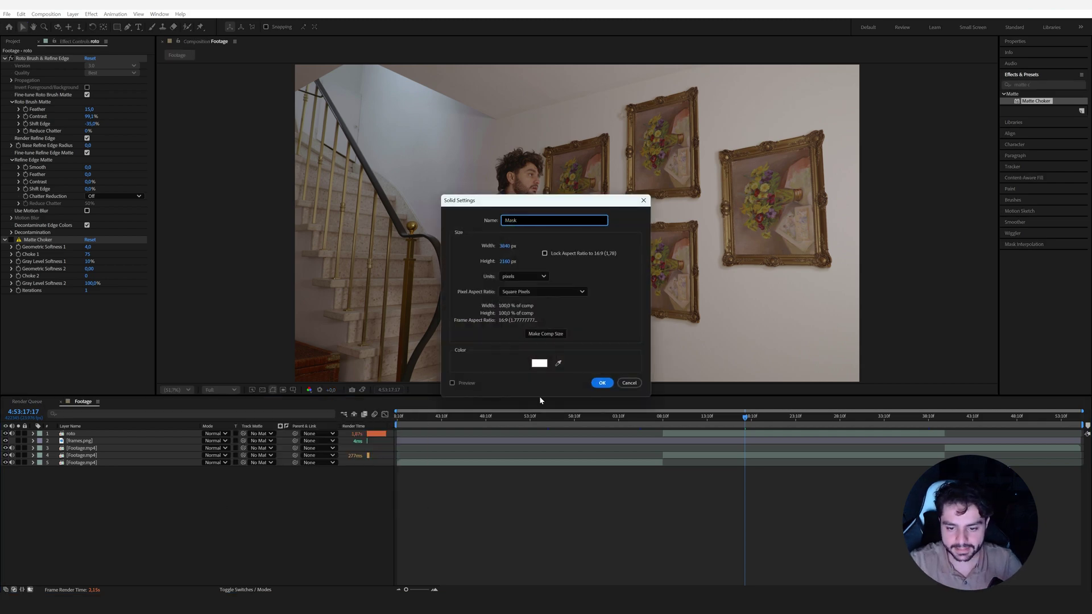
click(605, 386)
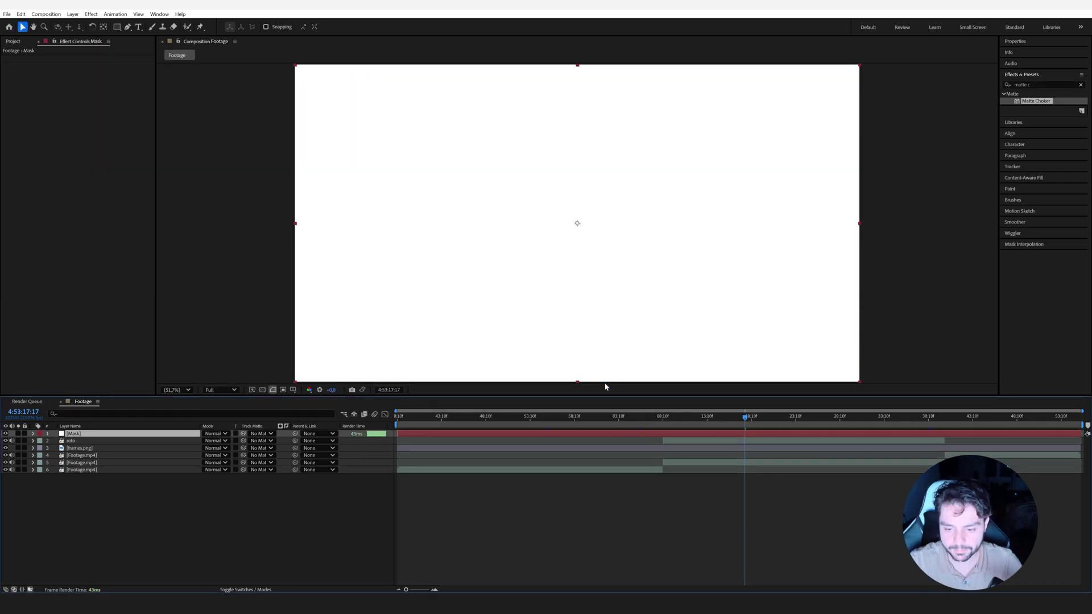
click(6, 434)
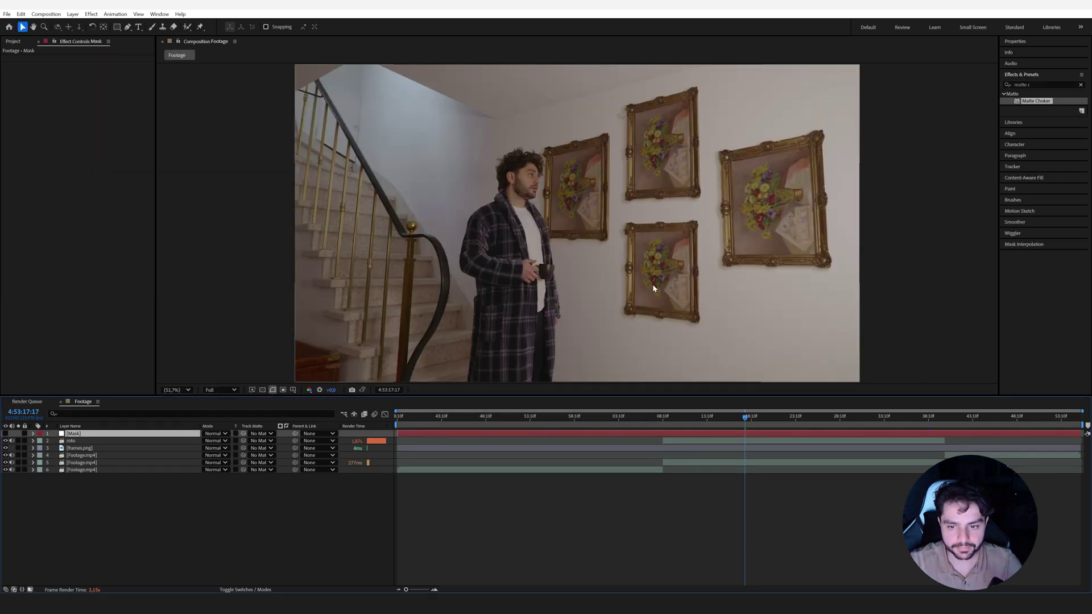
Zoom in on a gold frame and place the first mask point at its inner corner.
scroll(653, 290, up, 3)
key(h)
drag(575, 161, 568, 284)
scroll(563, 256, up, 3)
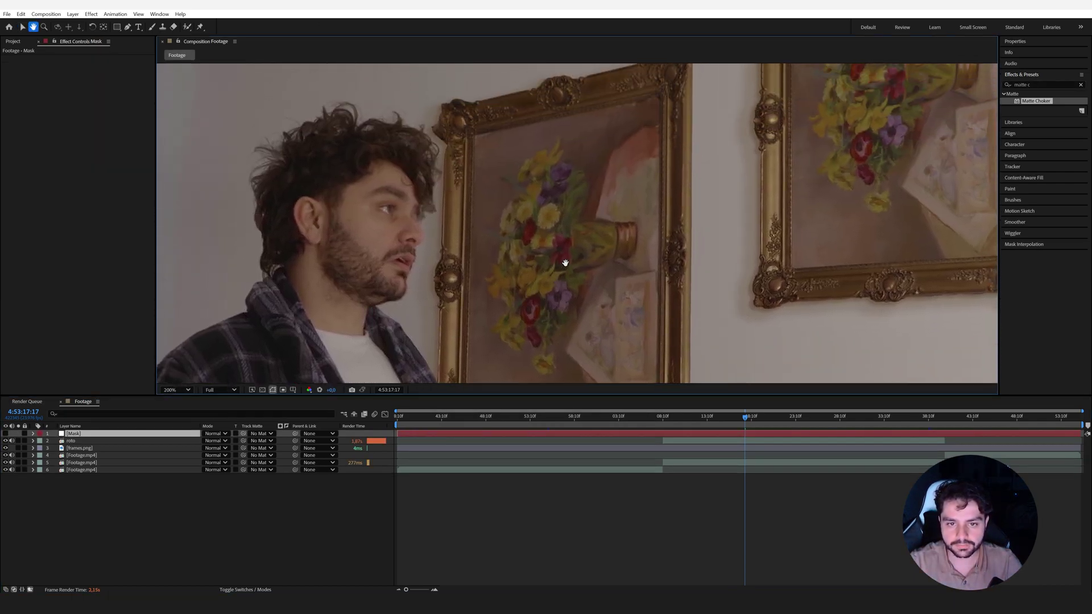
key(v)
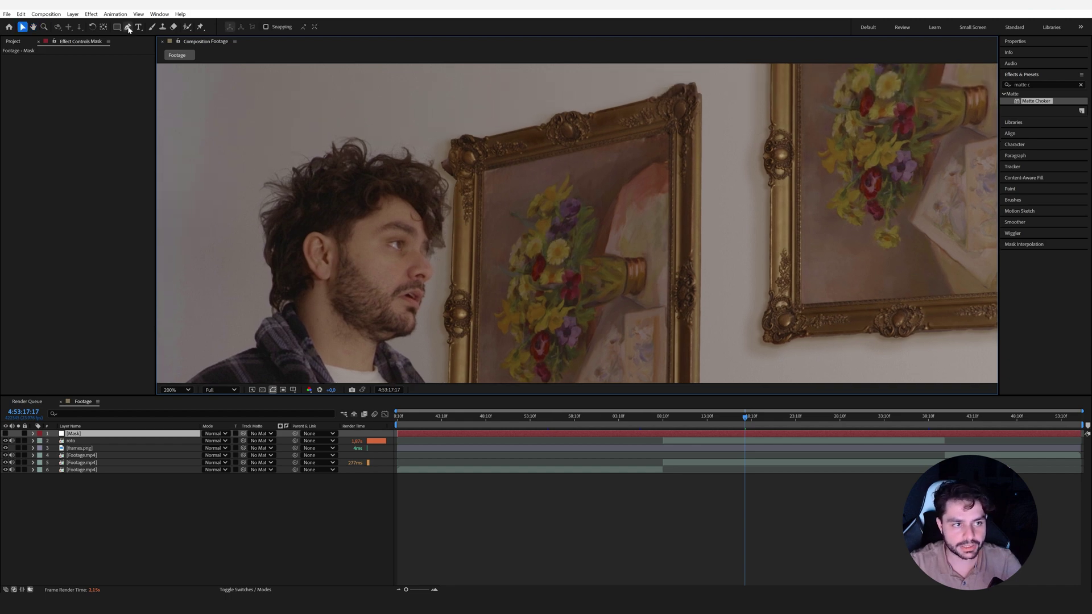
key(h)
scroll(475, 148, up, 2)
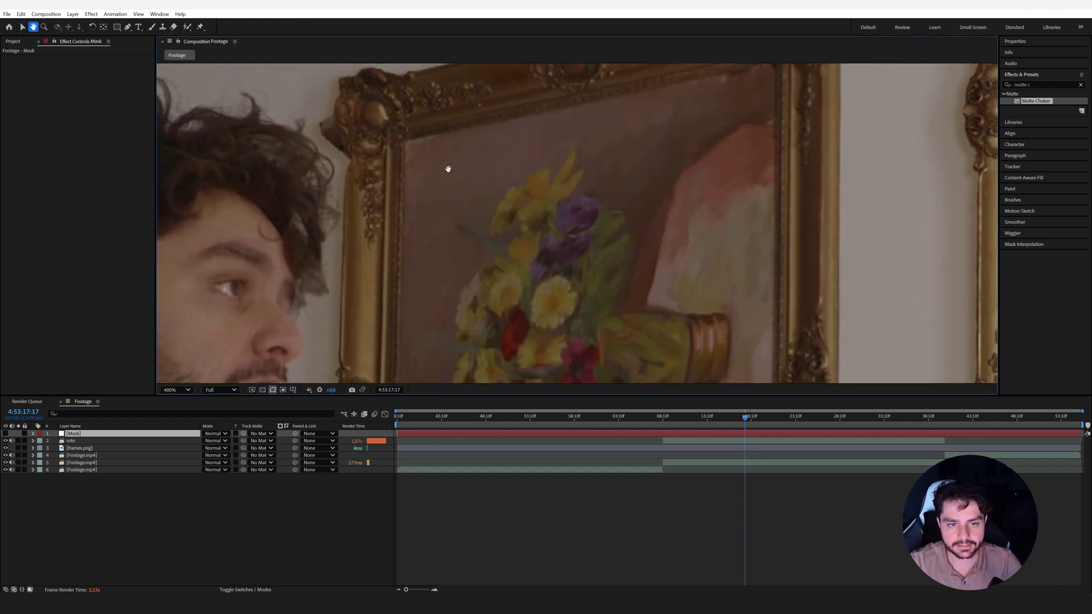
drag(457, 178, 467, 190)
key(g)
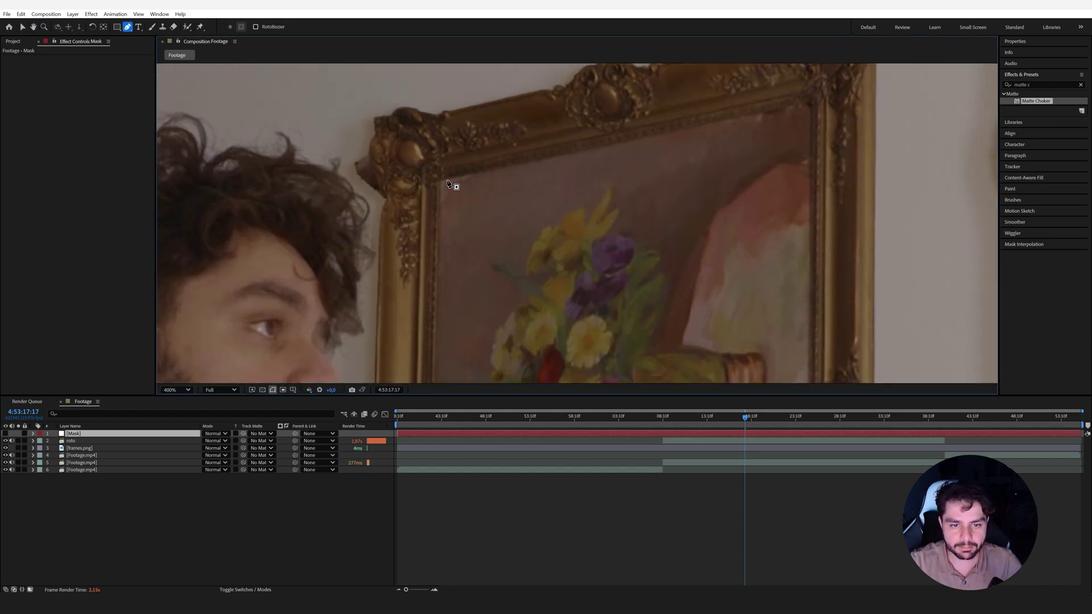
click(448, 180)
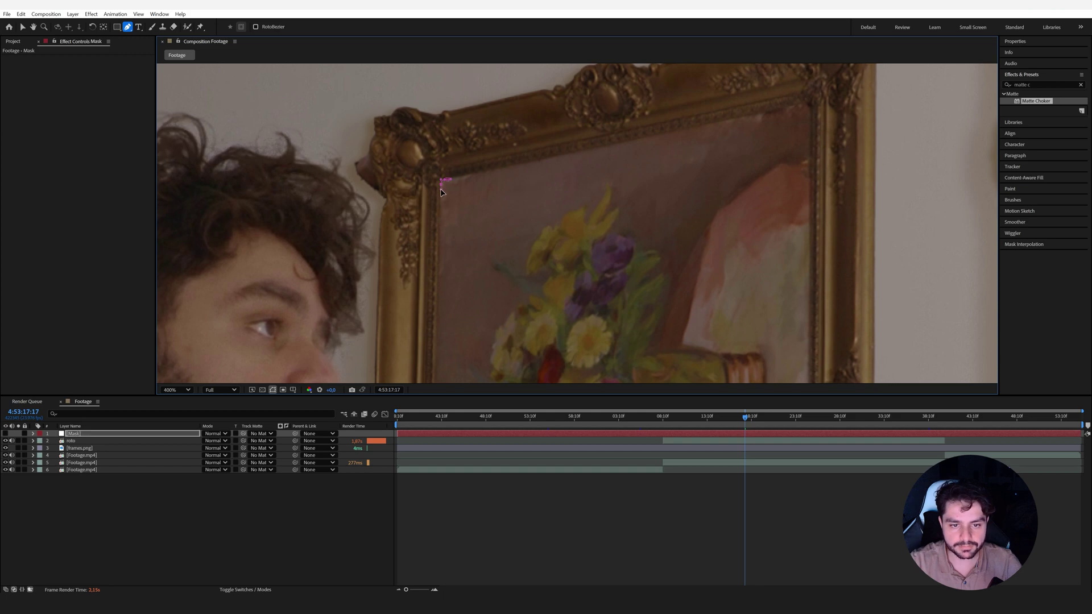
Finish the masks inside the frames, fit the view, and show the Mask layer again.
key(h)
scroll(455, 312, down, 10)
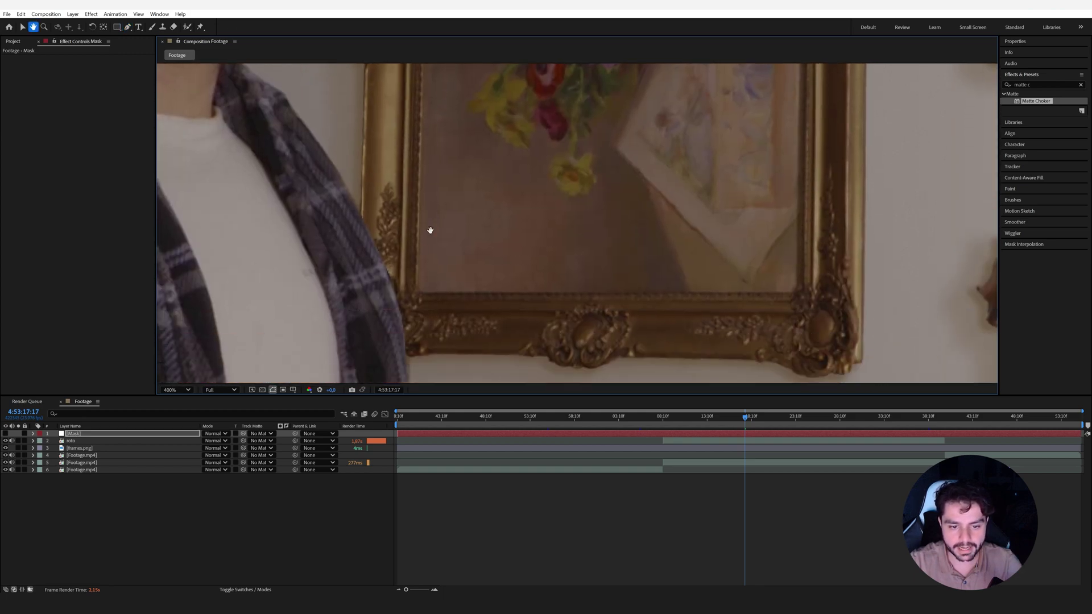
key(g)
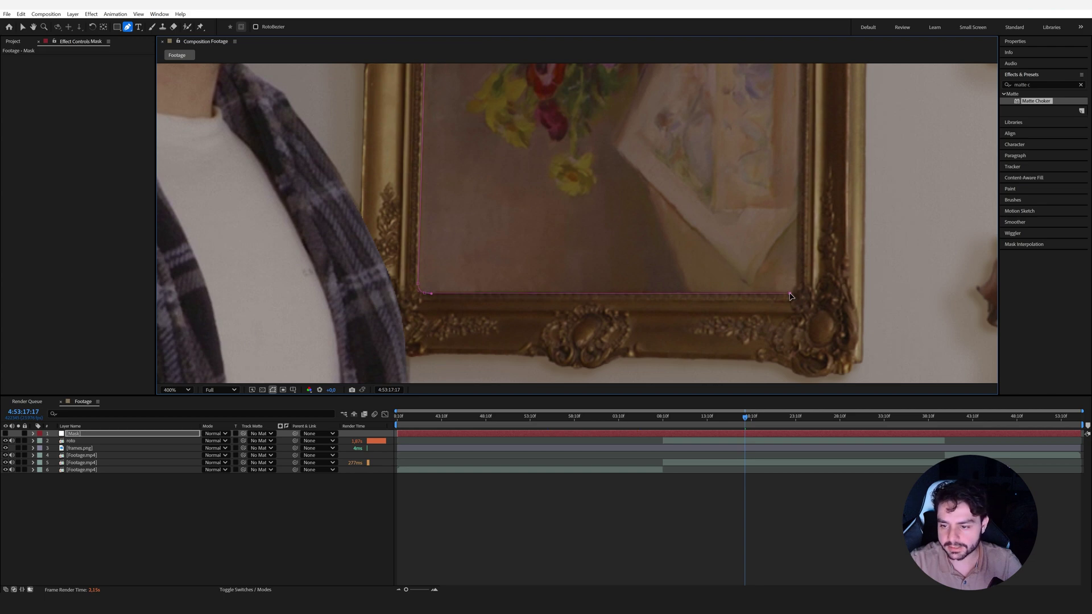
scroll(785, 239, up, 15)
click(707, 173)
scroll(699, 178, down, 10)
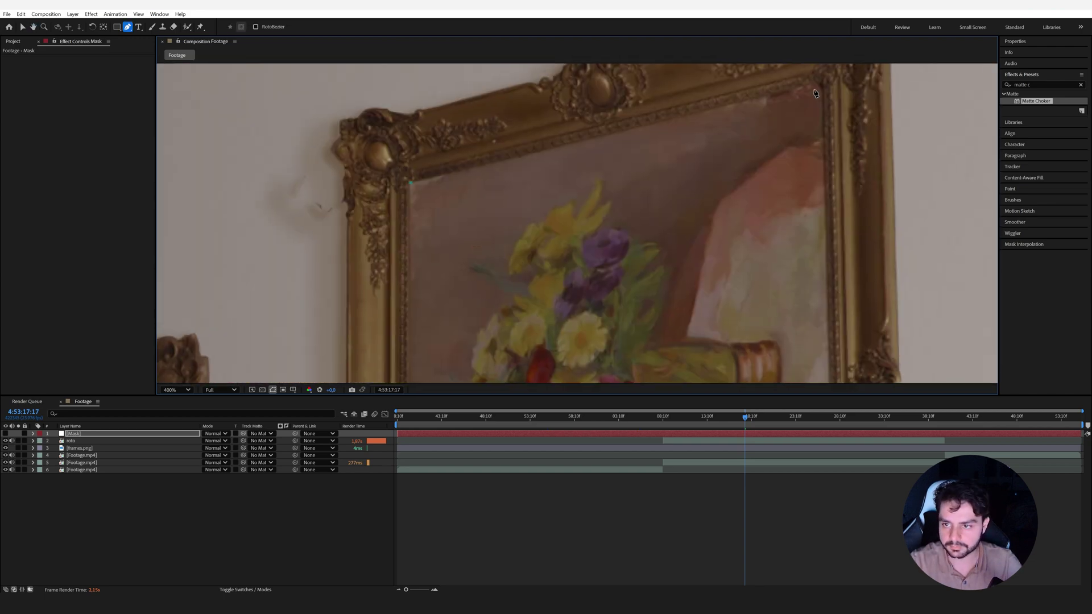
key(h)
scroll(729, 306, down, 5)
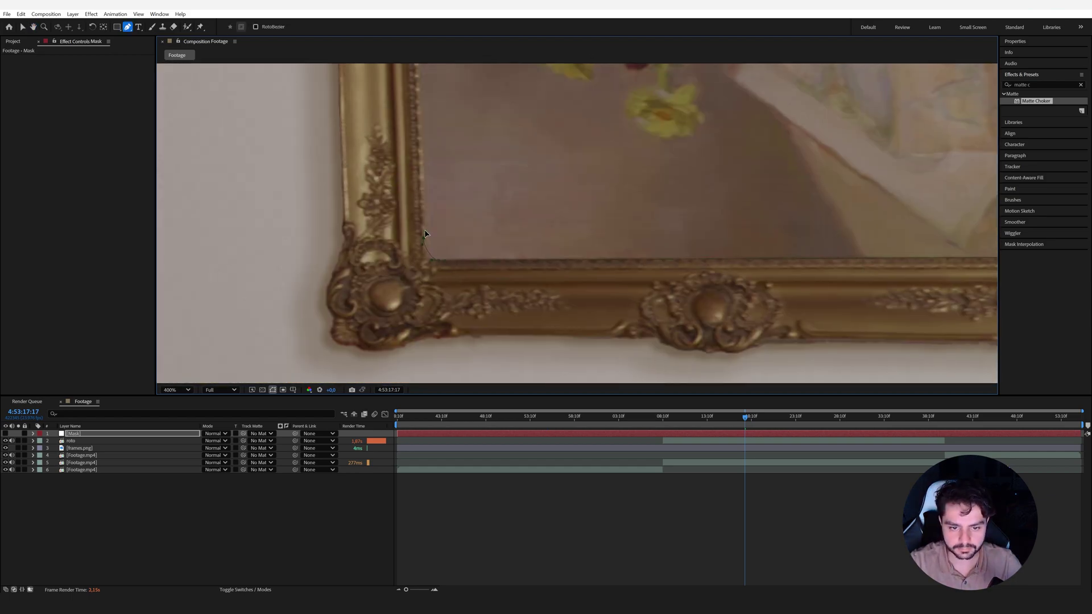
scroll(475, 330, down, 3)
scroll(420, 183, up, 5)
key(g)
scroll(500, 195, down, 5)
key(shift+slash)
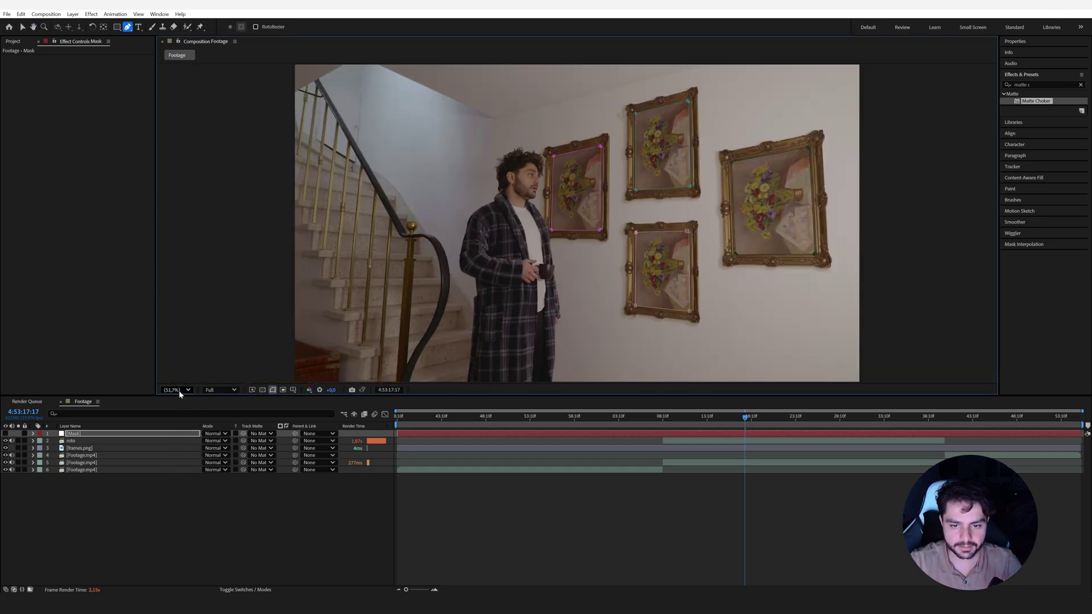
click(6, 434)
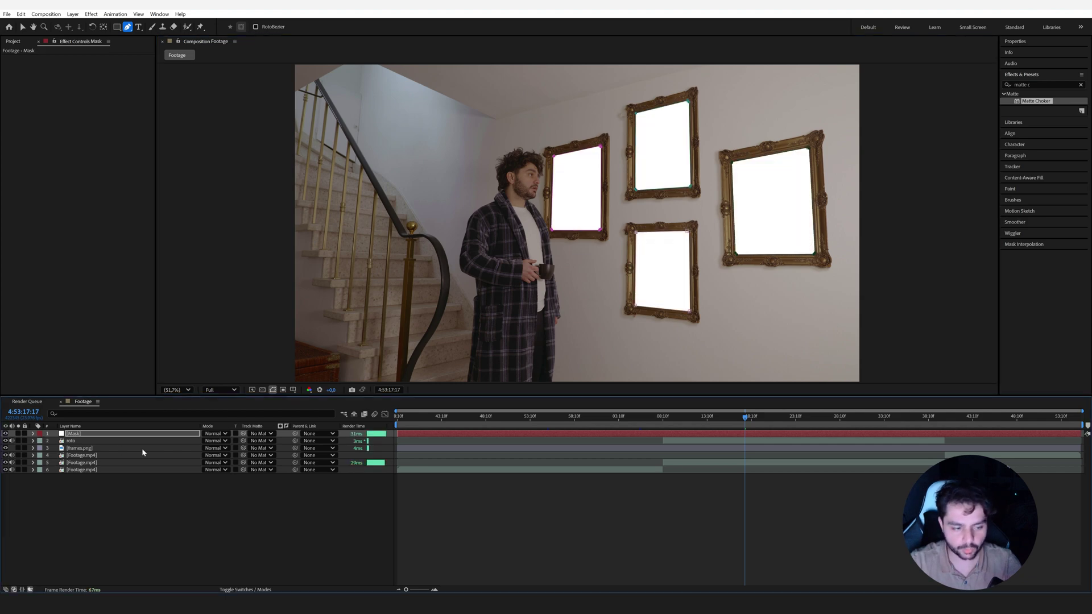
Give Masks 1–4 a Mask Feather of 3 pixels, then fit the scene to check edges.
key(f)
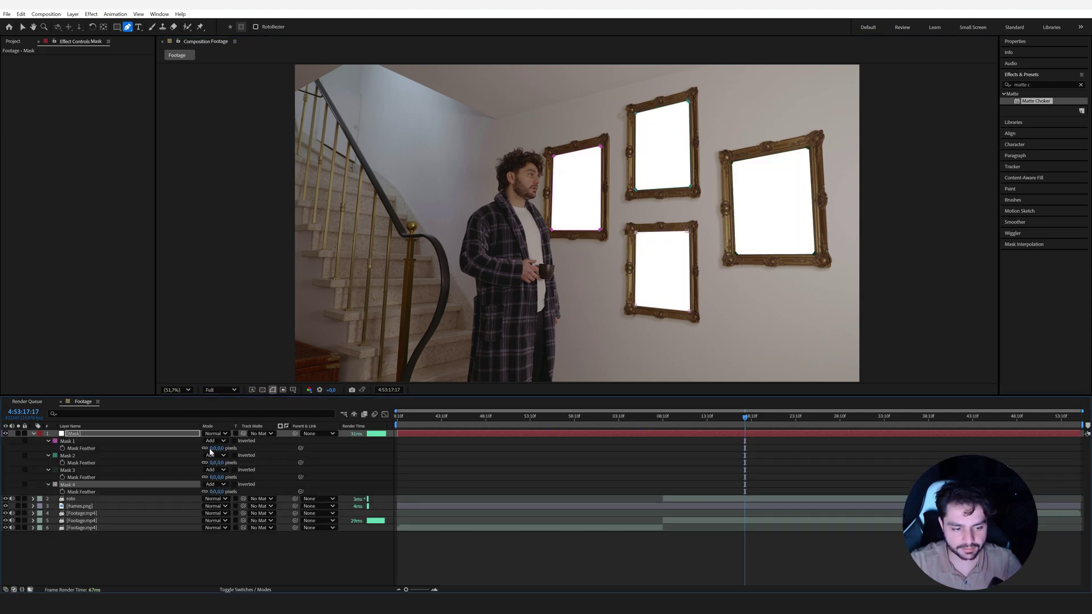
click(88, 450)
shift+click(91, 463)
shift+click(90, 477)
shift+click(92, 490)
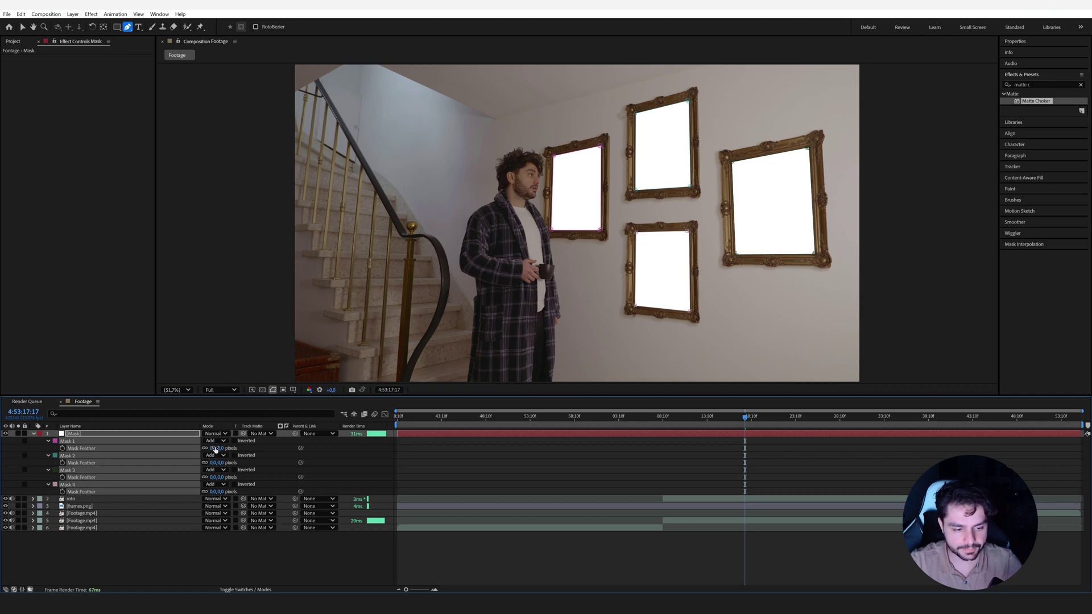
click(214, 449)
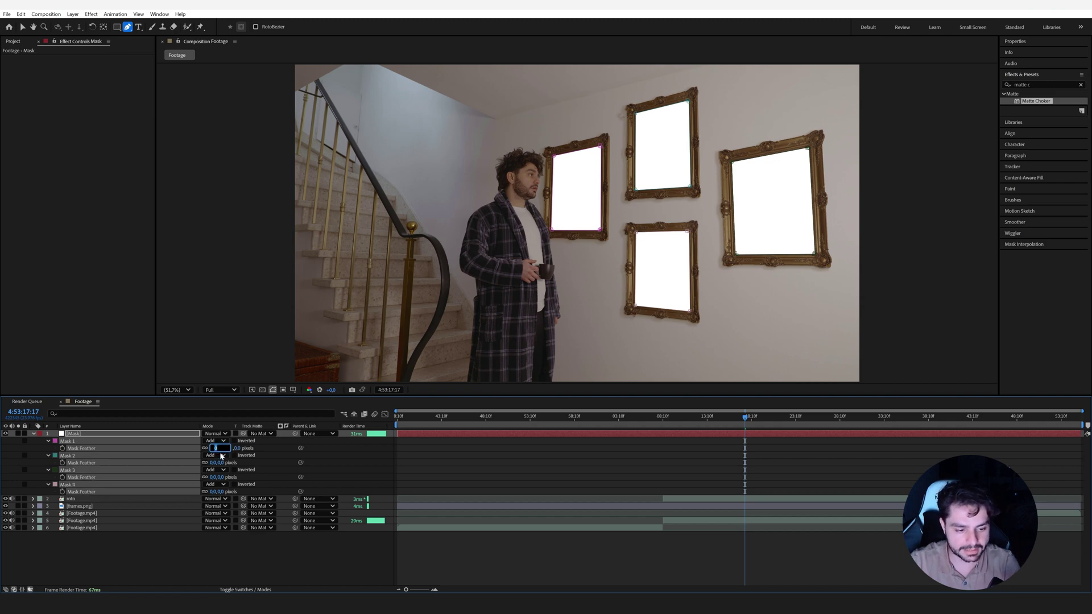
key(Return)
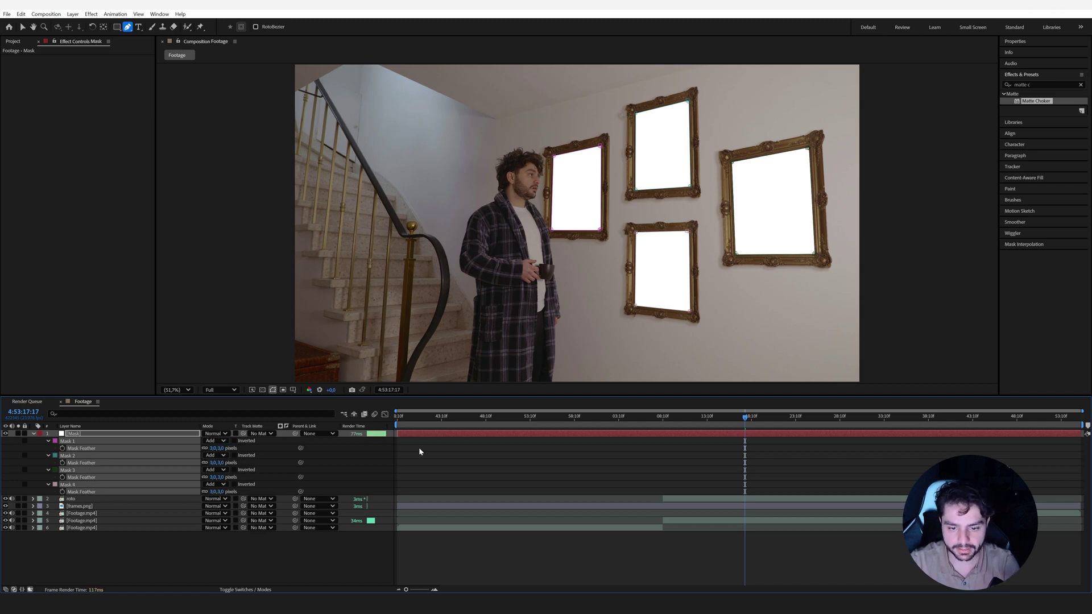
click(453, 451)
scroll(637, 262, up, 6)
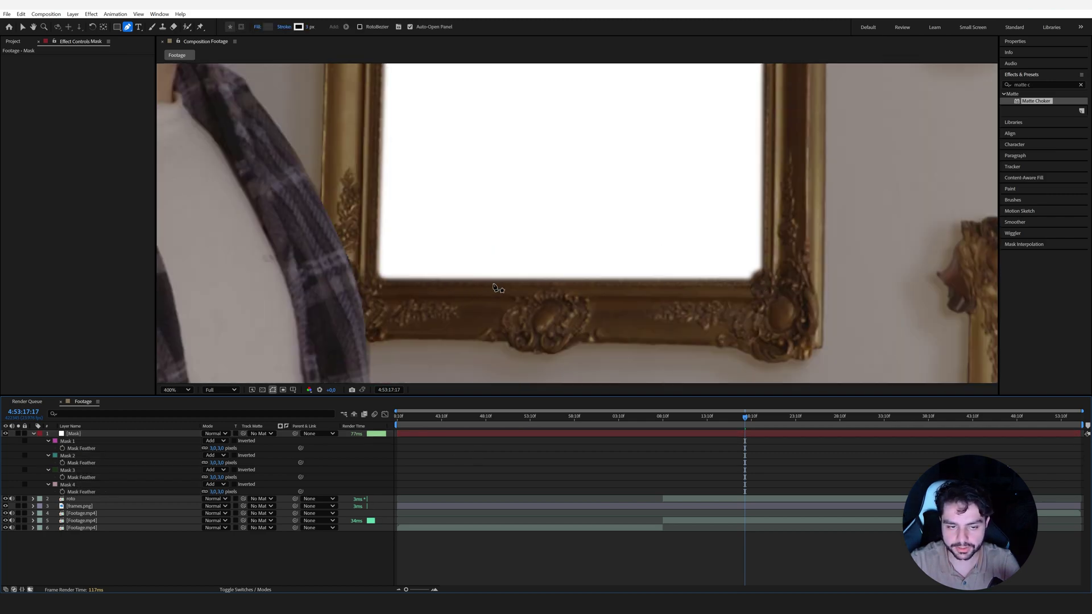
key(comma)
key(comma)
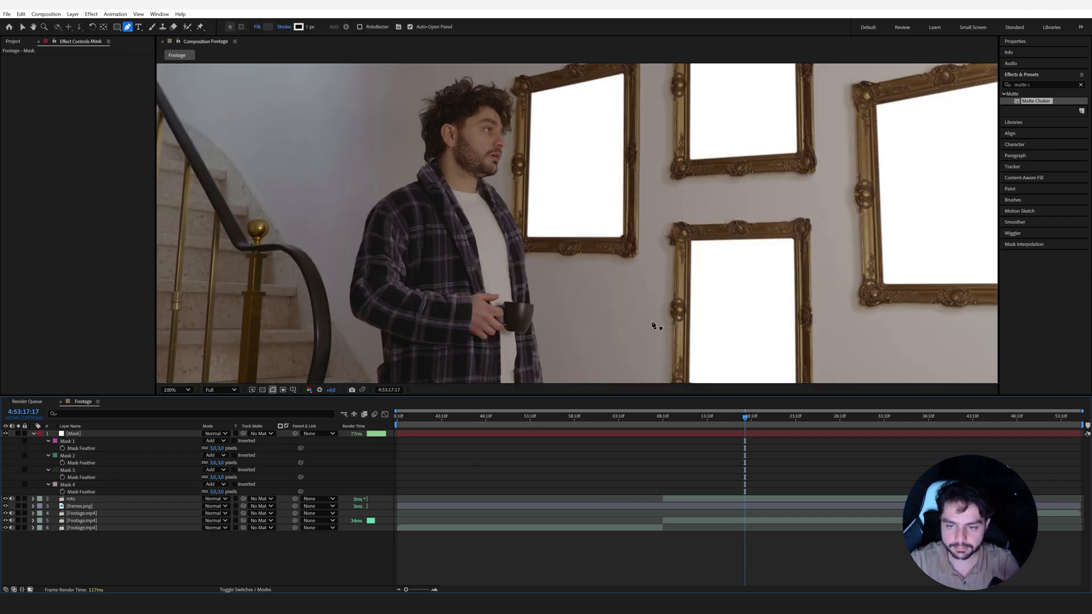
key(shift+slash)
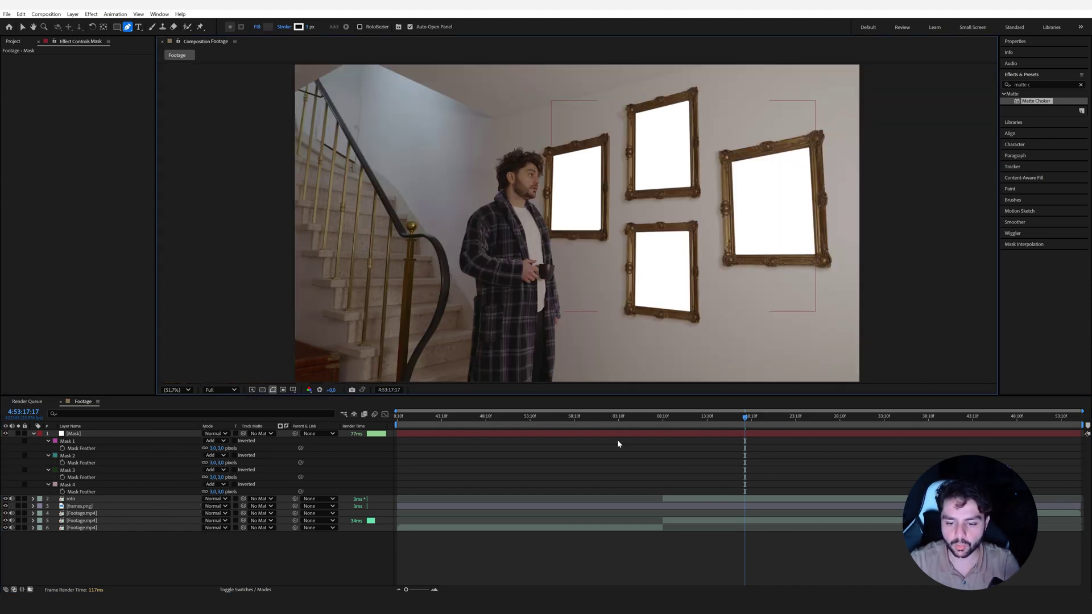
Add the old wise man clip to the composition and shift it later in time.
click(33, 434)
click(13, 41)
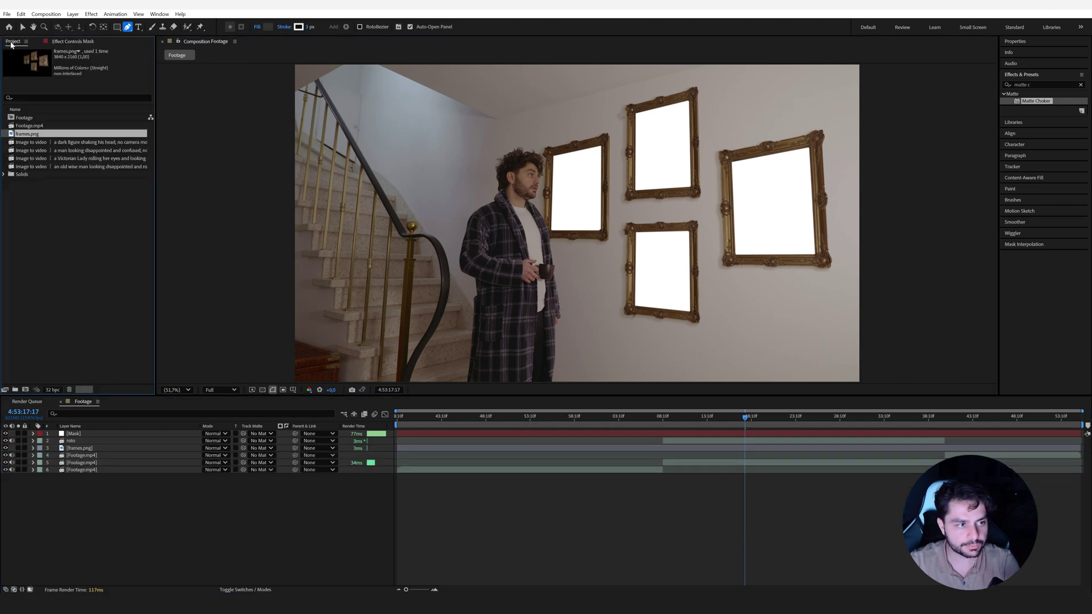
click(53, 142)
click(65, 151)
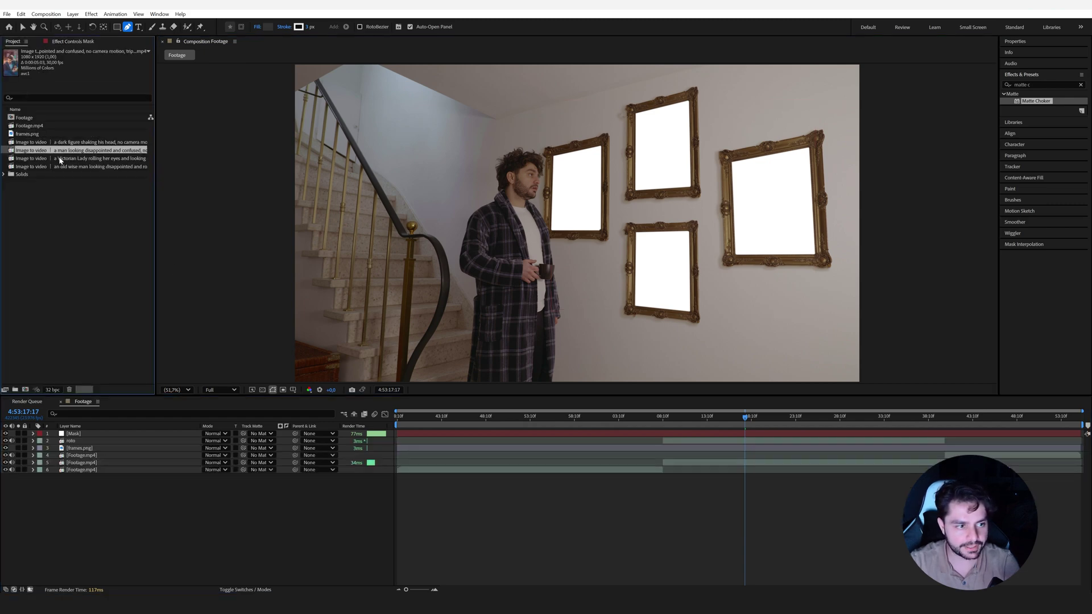
click(62, 159)
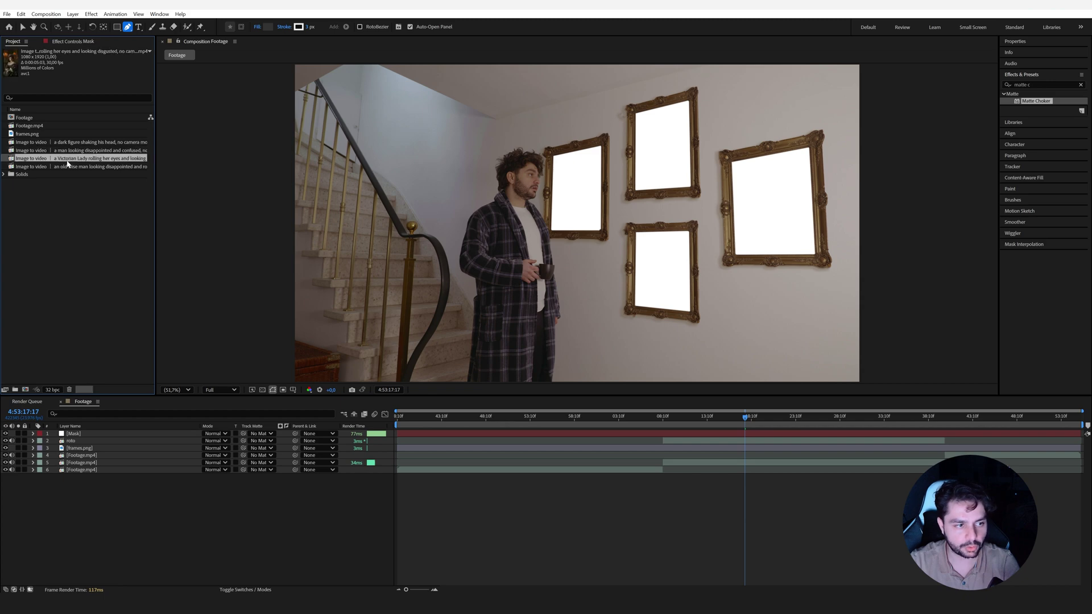
click(57, 168)
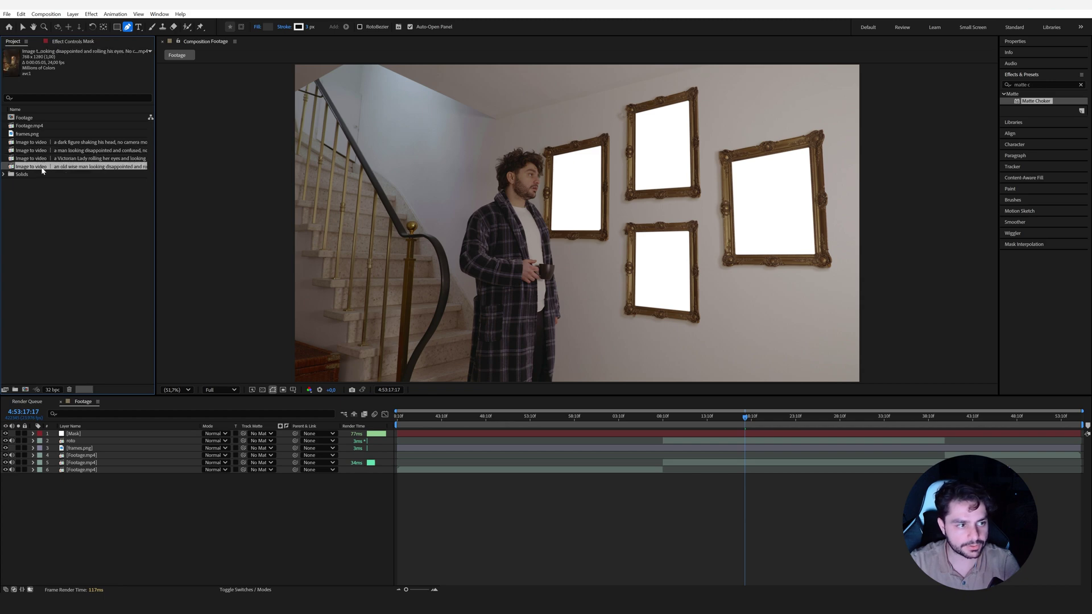
drag(63, 171, 110, 435)
drag(418, 436, 687, 444)
drag(462, 417, 478, 417)
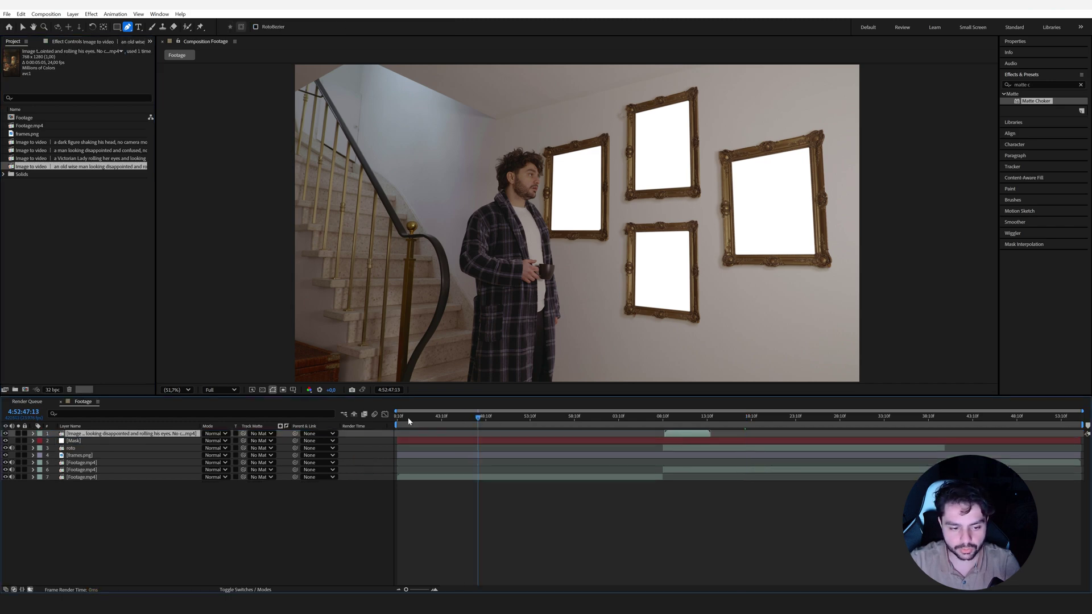
Set preview resolution to Quarter, make the clip a 3D layer, and angle it toward the wall.
click(219, 390)
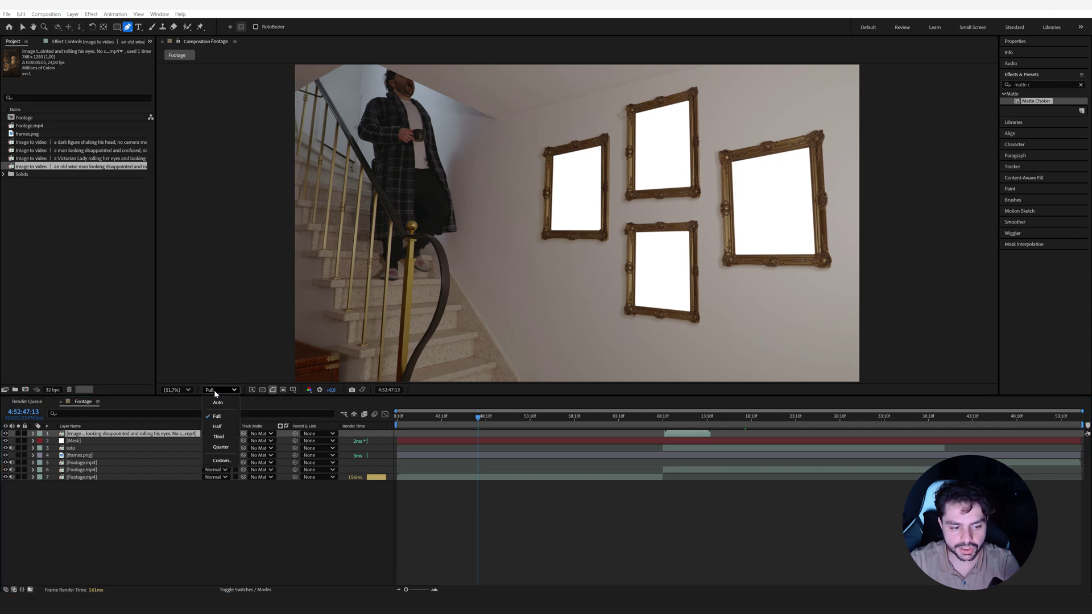
click(221, 447)
drag(484, 421, 558, 424)
drag(680, 435, 577, 436)
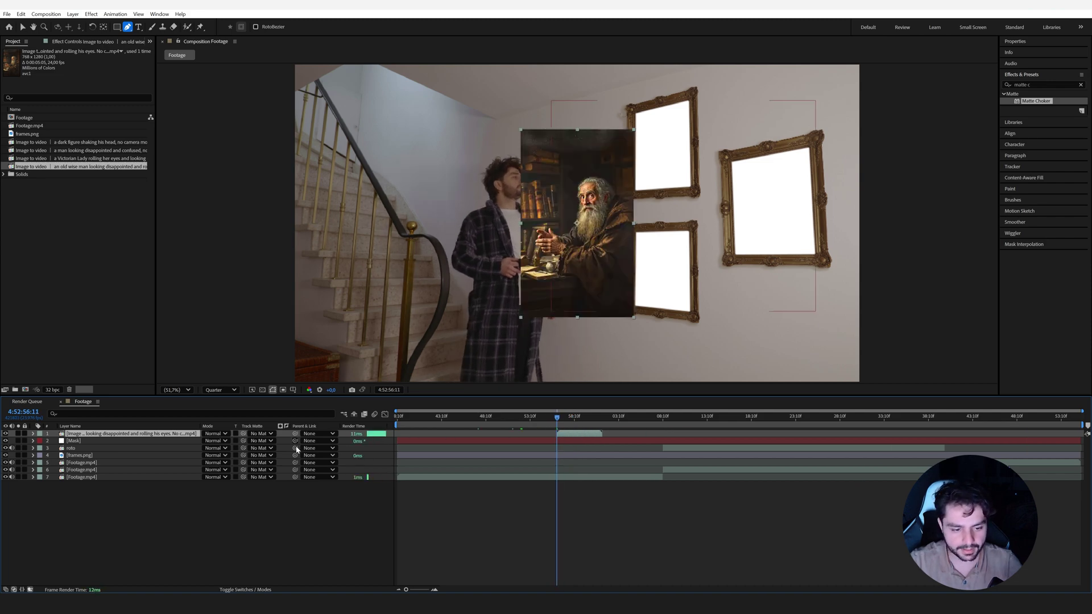
click(255, 589)
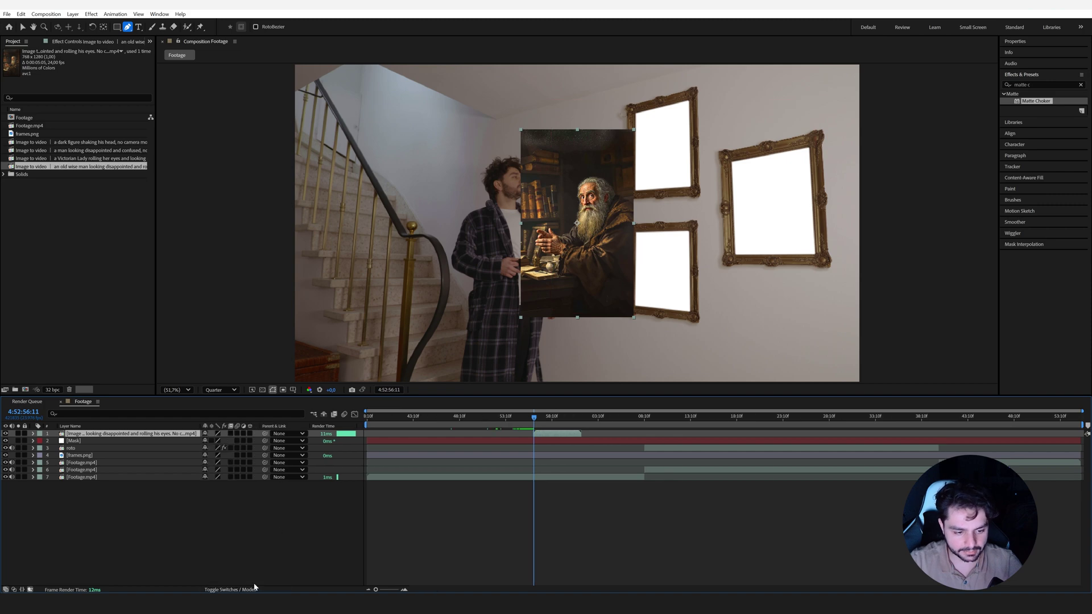
click(250, 433)
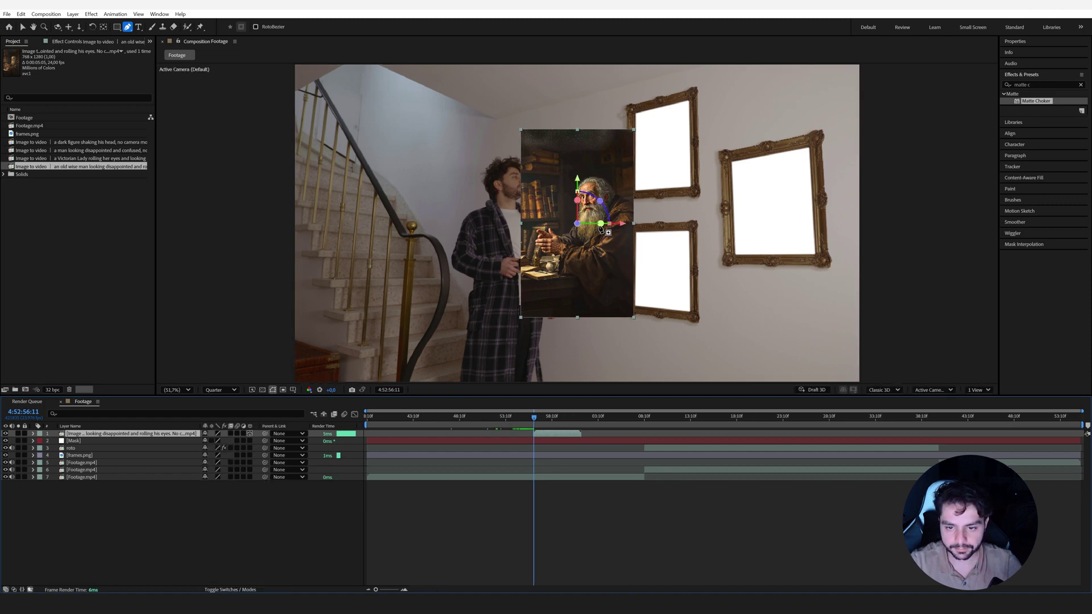
click(24, 29)
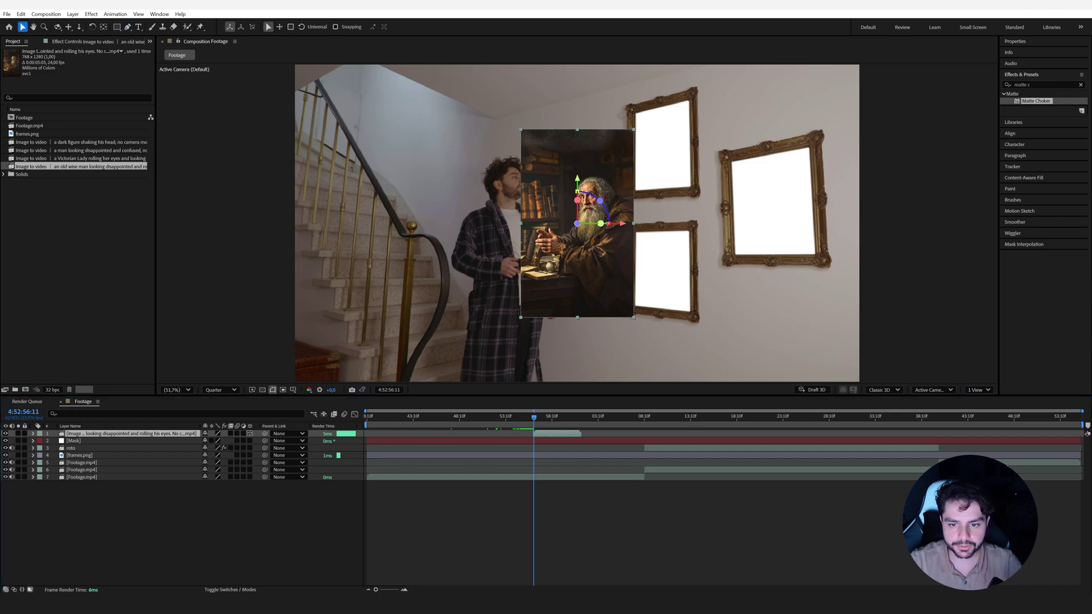
drag(600, 200, 602, 214)
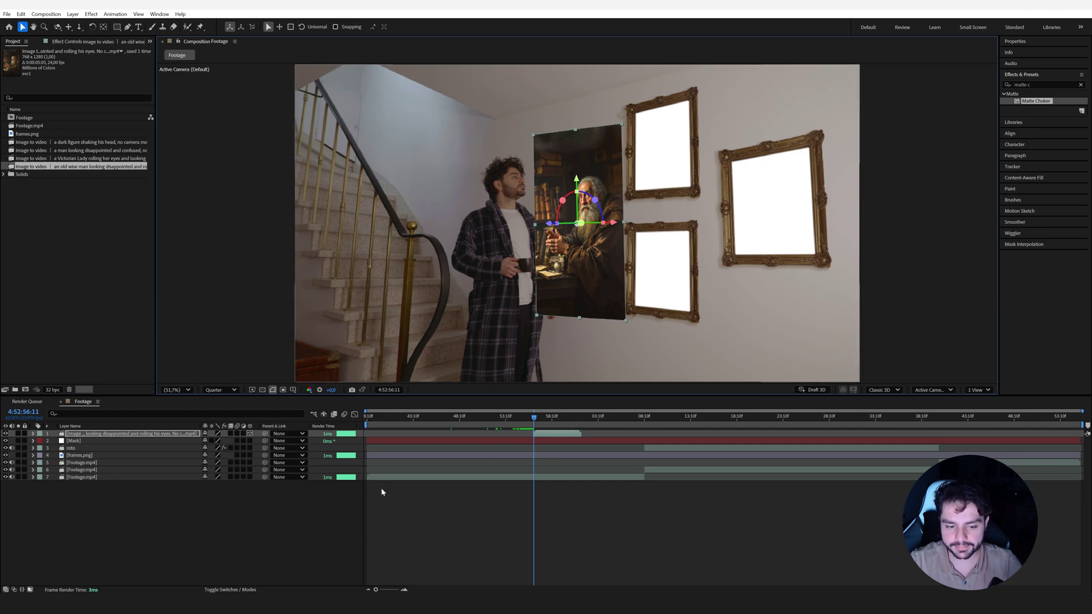
Add Camera 1 with the 20mm preset to the composition.
right_click(310, 498)
mouse_move(370, 389)
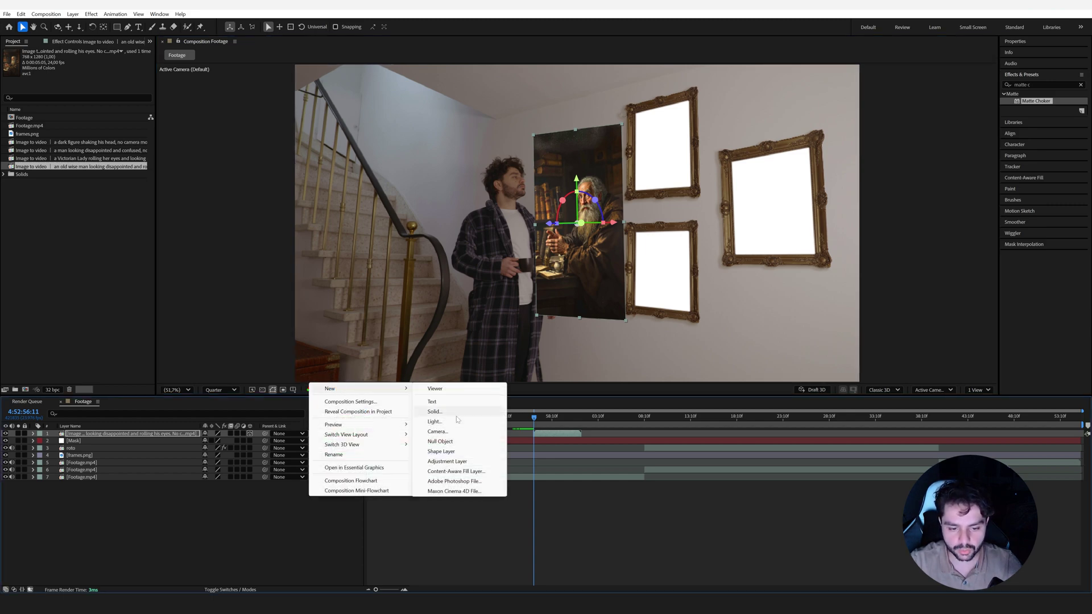
click(438, 432)
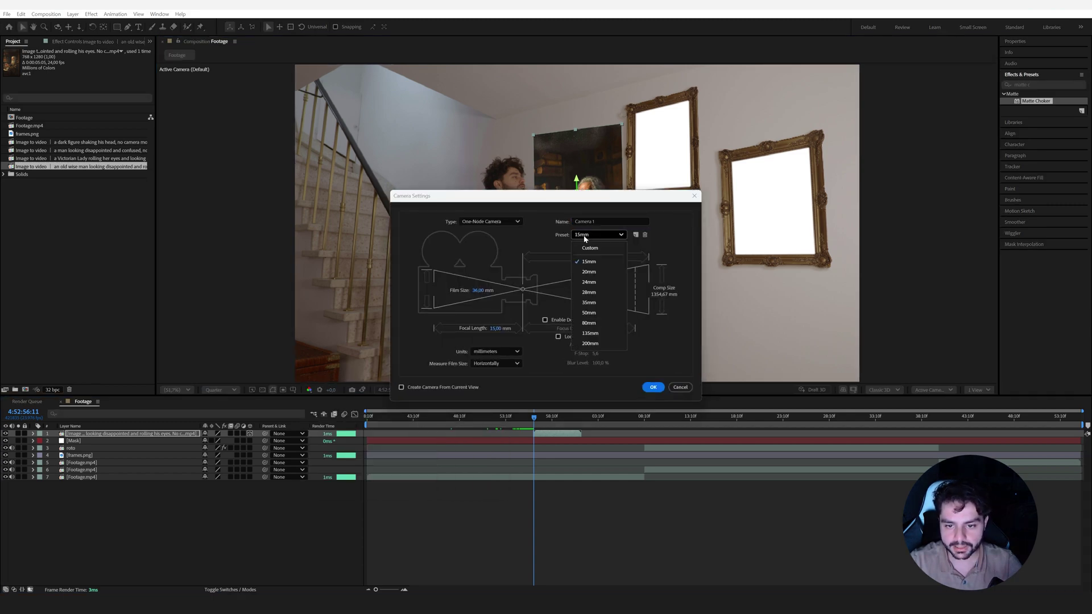
click(591, 271)
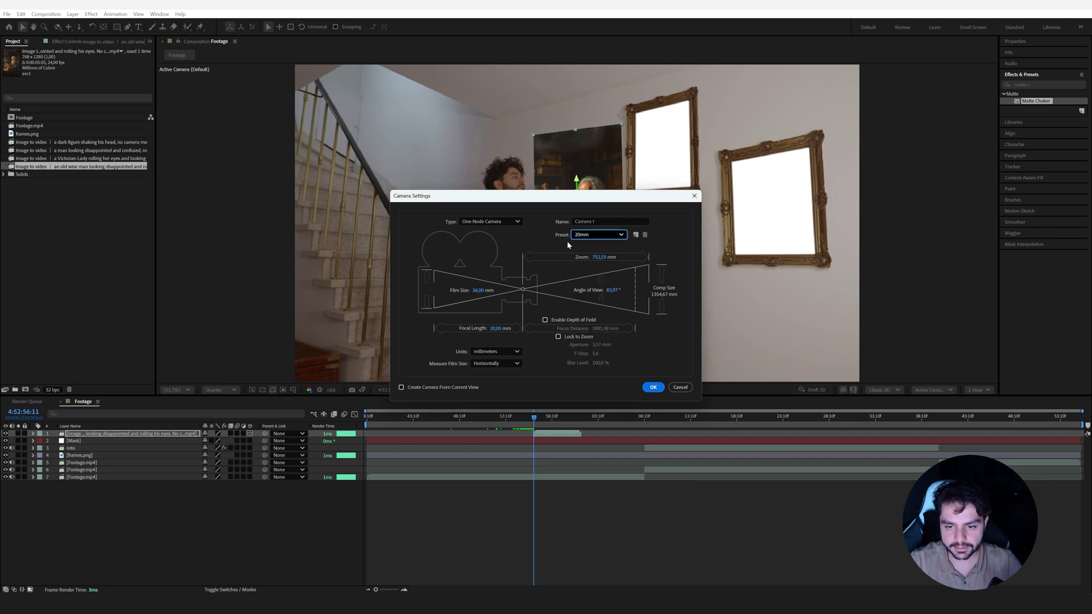
click(653, 387)
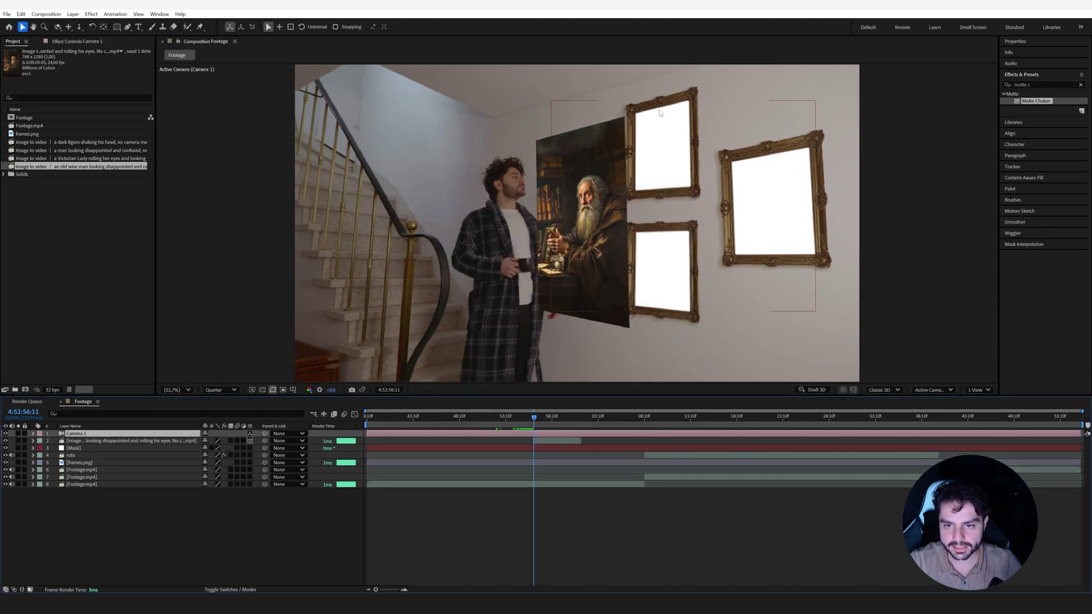
Shrink and position the old wise man portrait centred inside the upper-left gold frame.
click(118, 444)
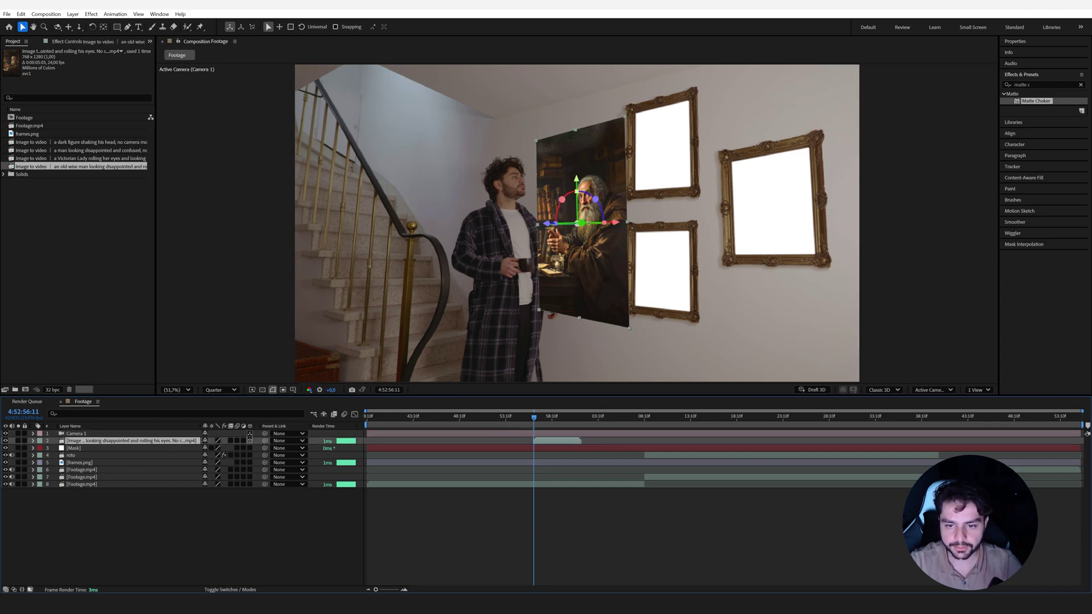
drag(602, 223, 610, 223)
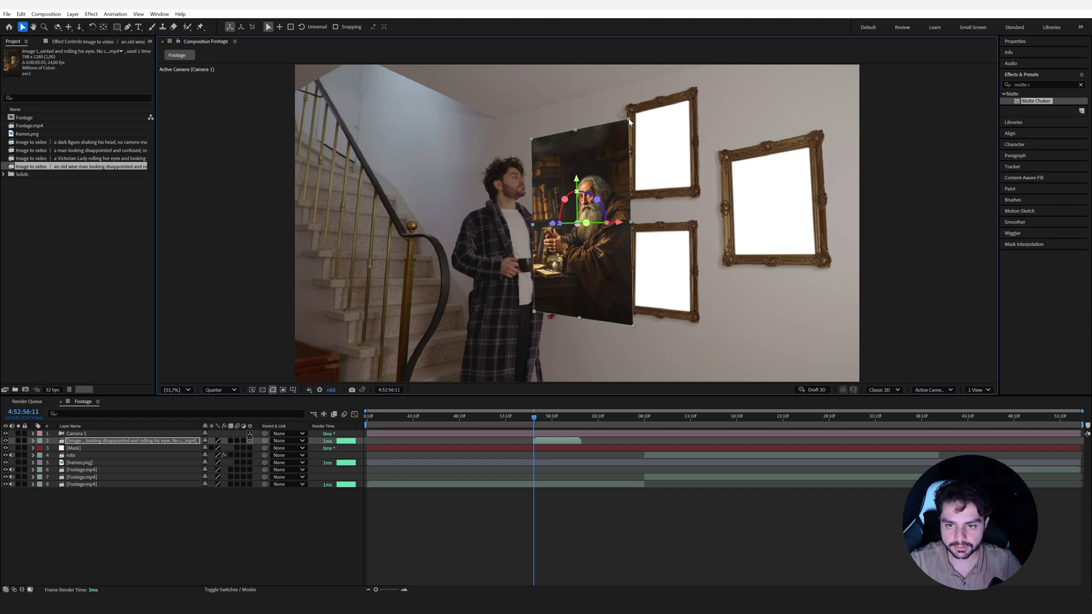
drag(629, 120, 593, 174)
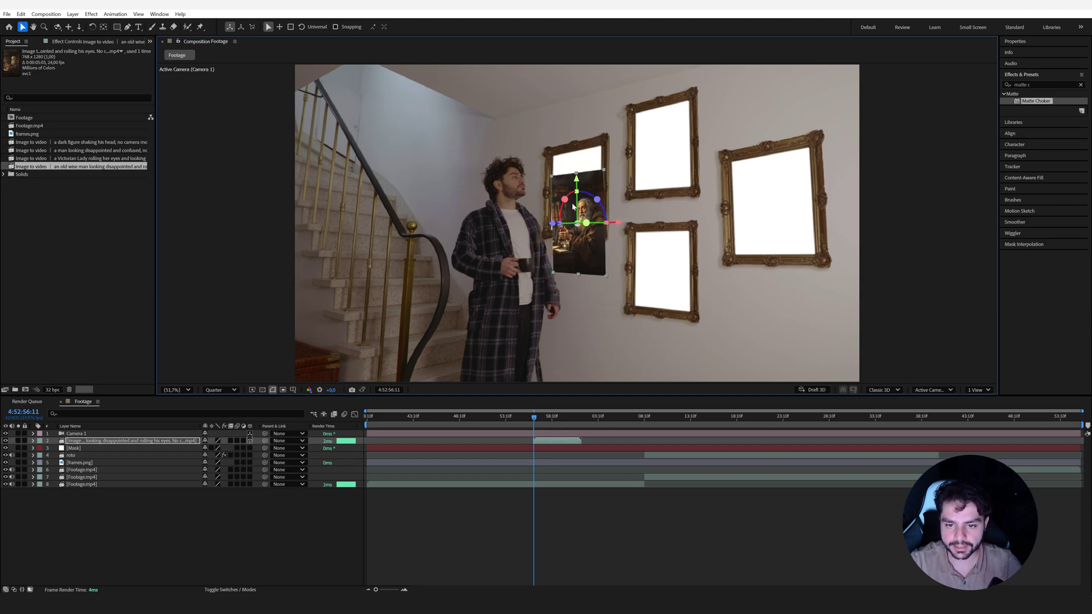
drag(574, 190, 613, 195)
drag(574, 156, 575, 152)
drag(614, 193, 619, 193)
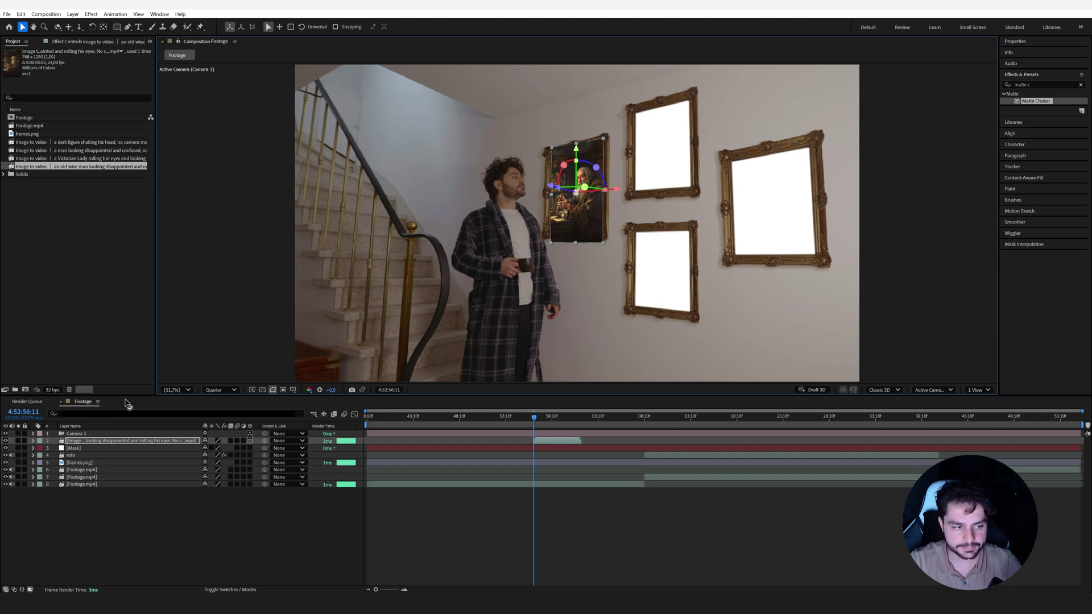
Add the Victorian Lady clip later in time as a 3D layer angled into the top-middle frame.
click(82, 159)
drag(65, 162, 122, 439)
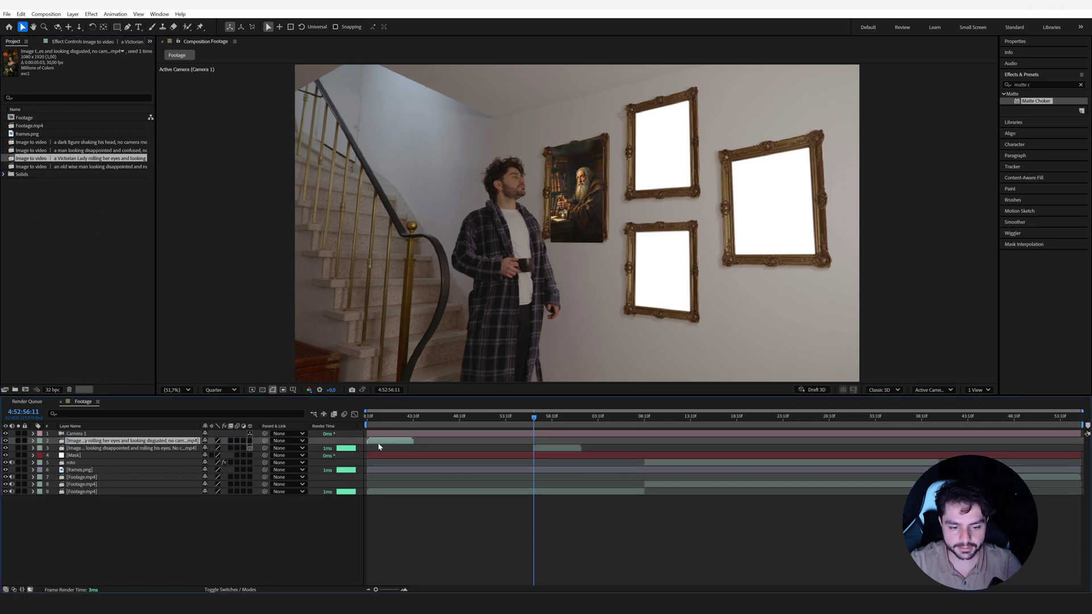
drag(384, 442, 591, 442)
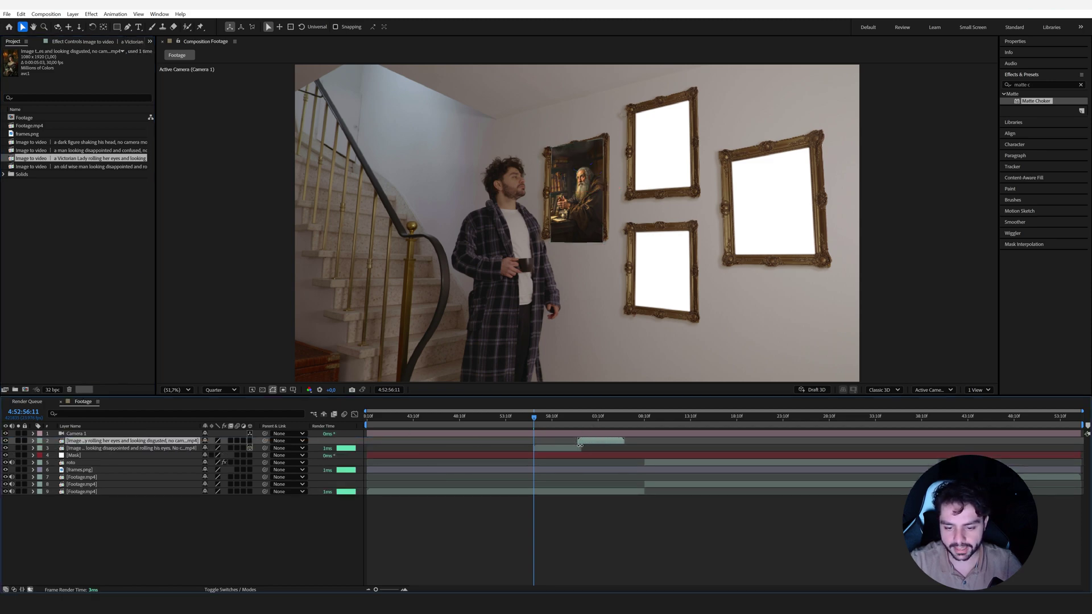
click(599, 423)
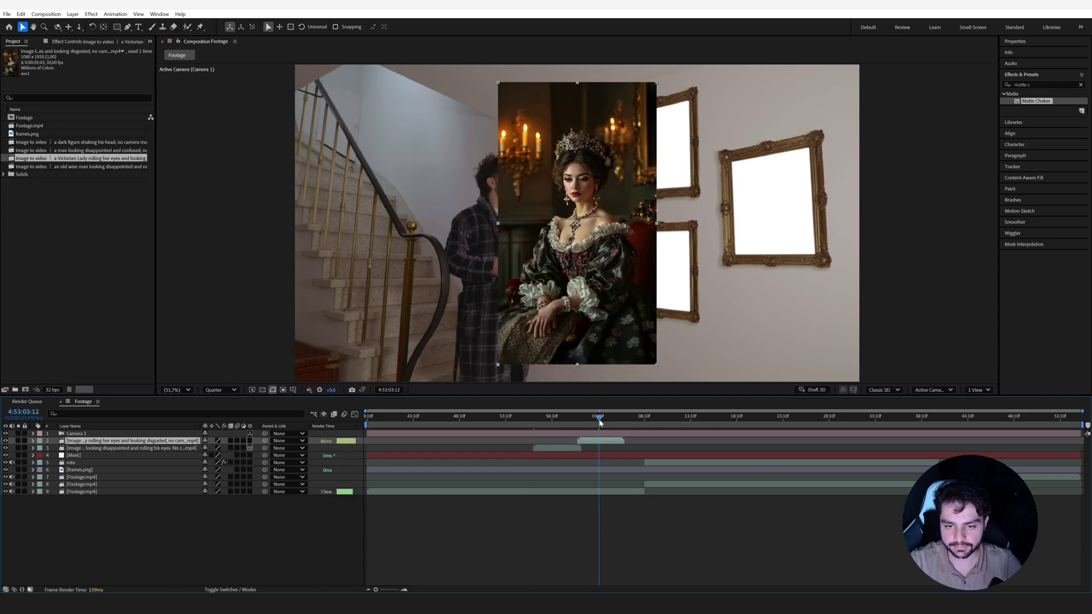
click(250, 441)
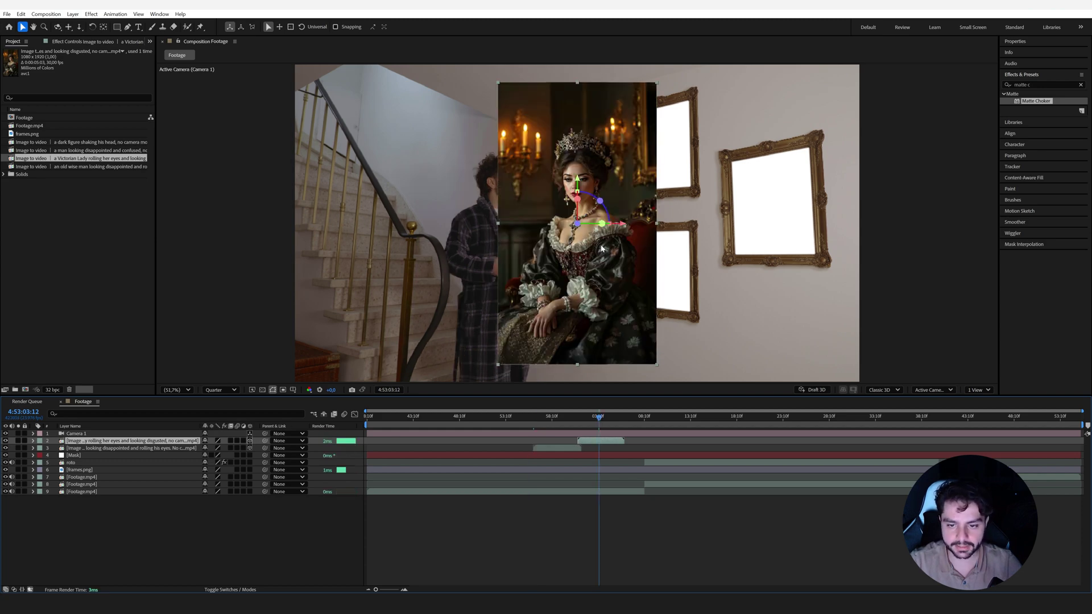
drag(577, 199, 654, 141)
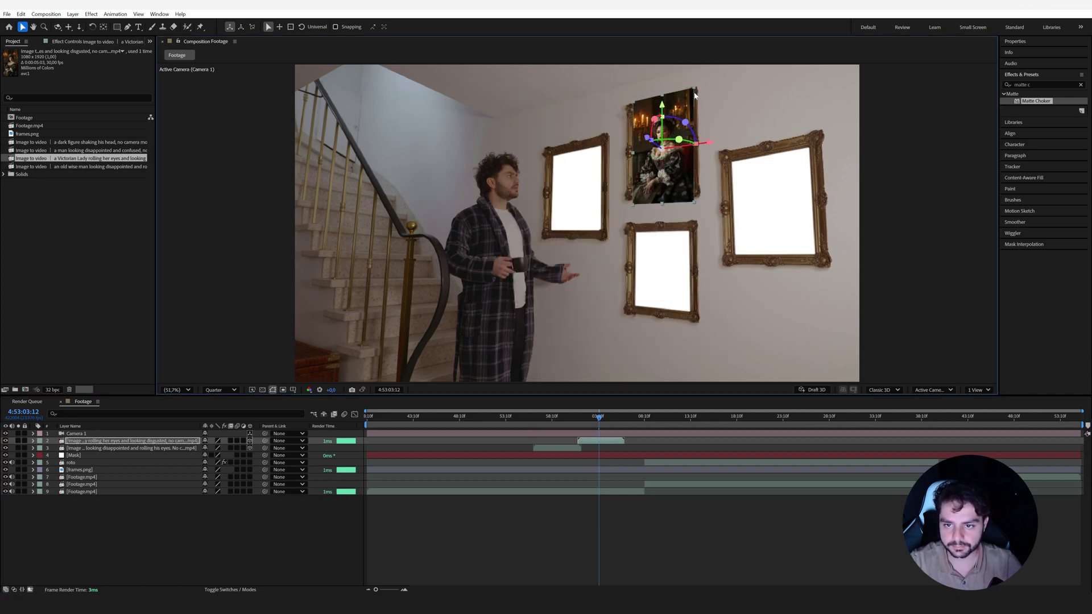
Add the dark figure clip later in time and fit it into the lower middle frame.
click(94, 151)
click(105, 143)
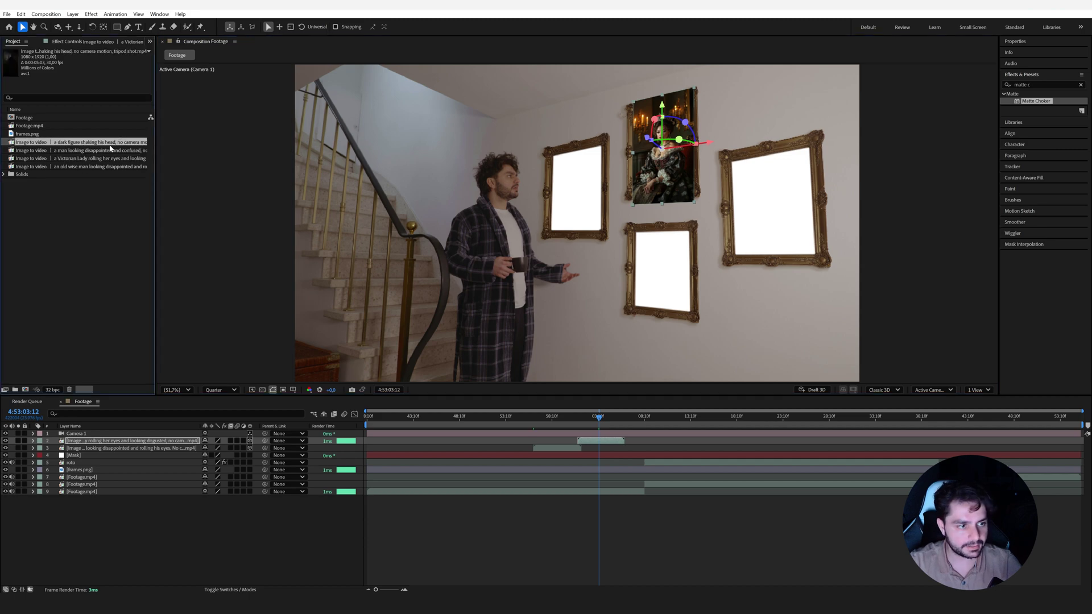
drag(95, 144, 131, 437)
drag(390, 441, 643, 441)
drag(571, 219, 699, 275)
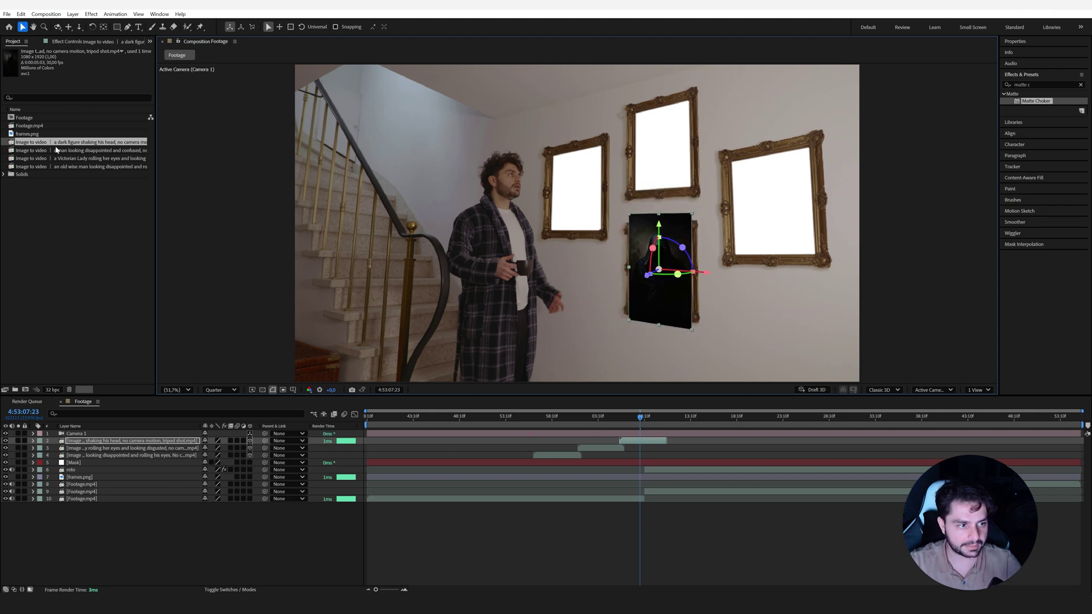
Add the disappointed man clip later in time and place it into the large right frame.
click(89, 151)
drag(89, 153, 144, 440)
drag(404, 438, 675, 440)
click(664, 418)
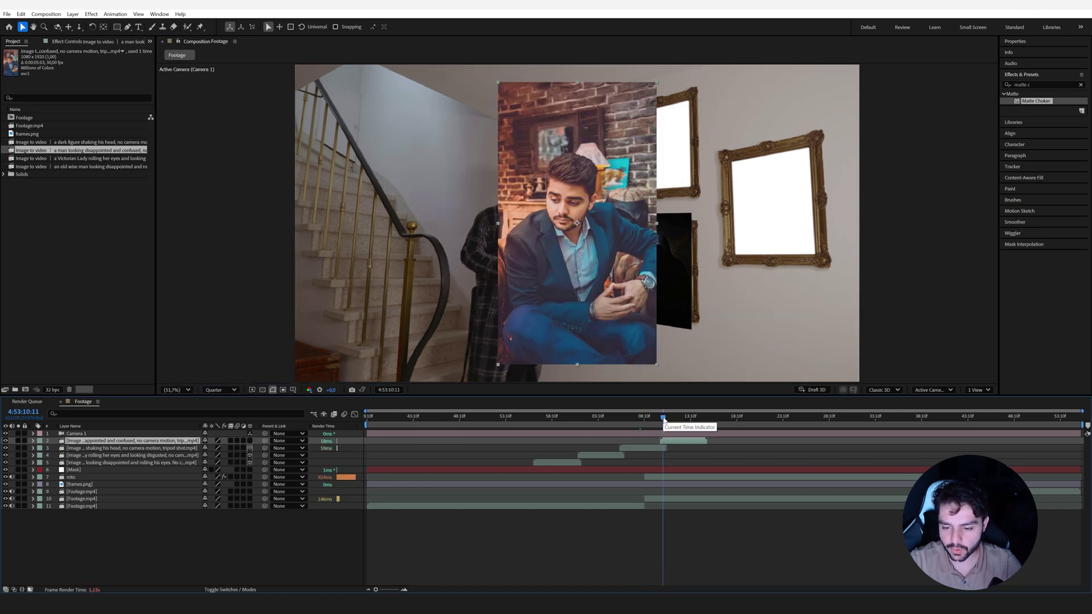
drag(664, 420, 699, 428)
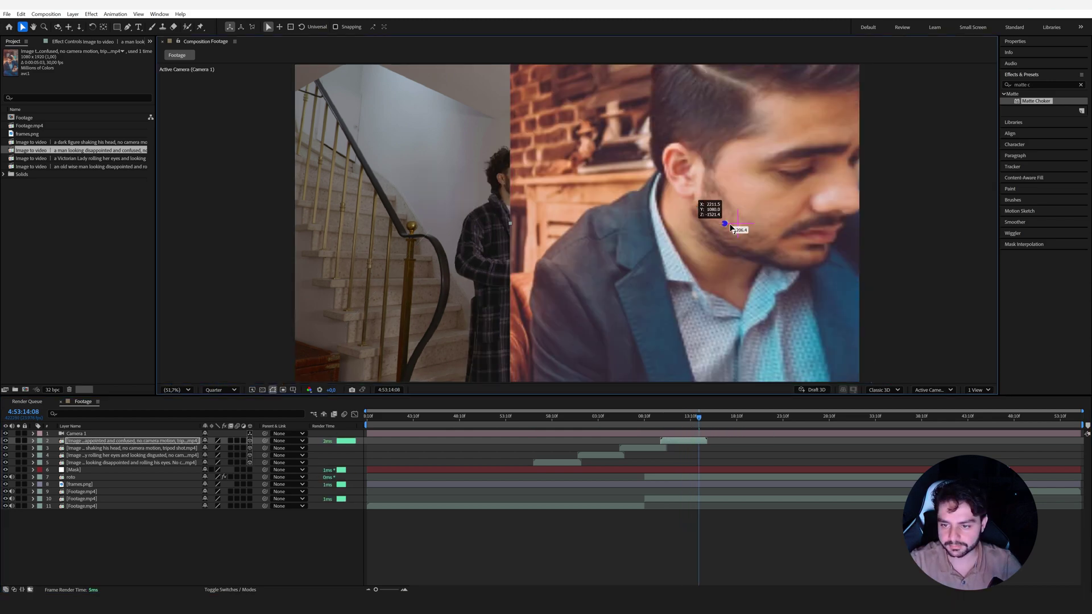
drag(801, 228, 828, 205)
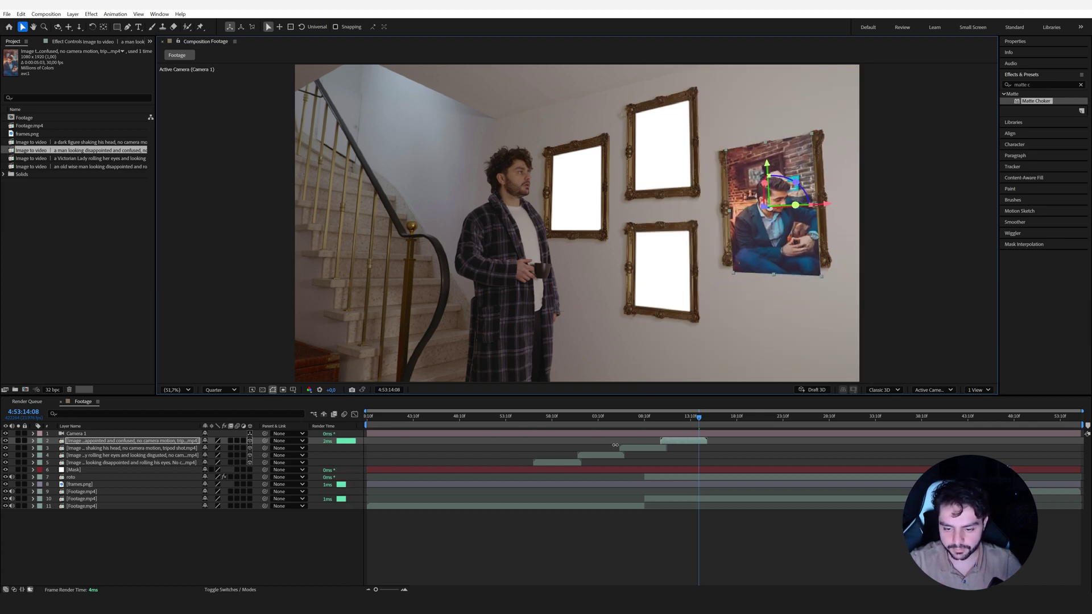
Pick-whip the Track Matte of the four portrait layers (2–5) to the Mask layer.
click(230, 590)
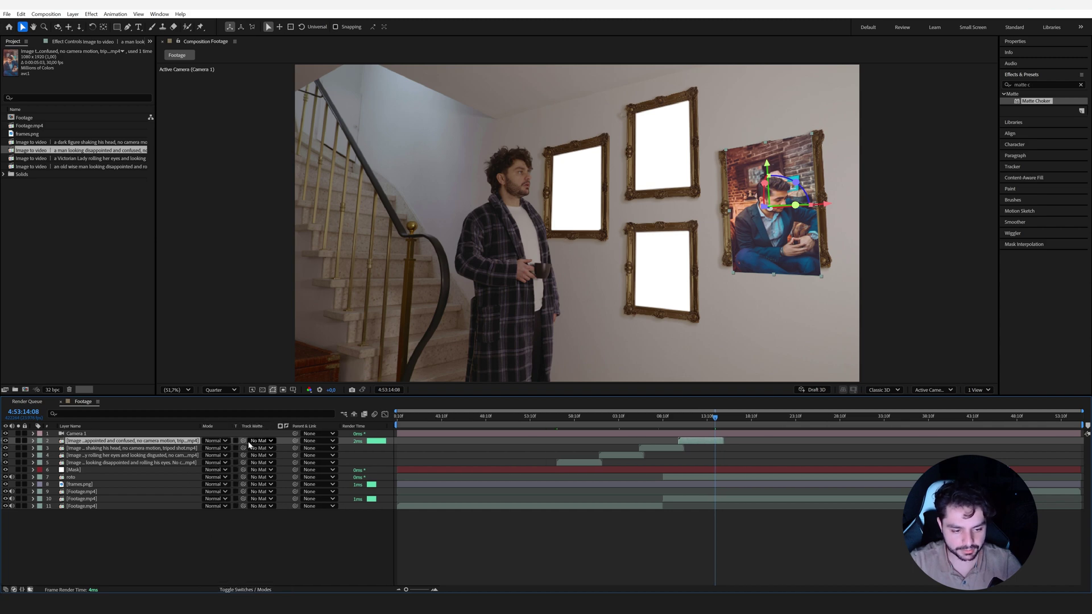
shift+click(169, 464)
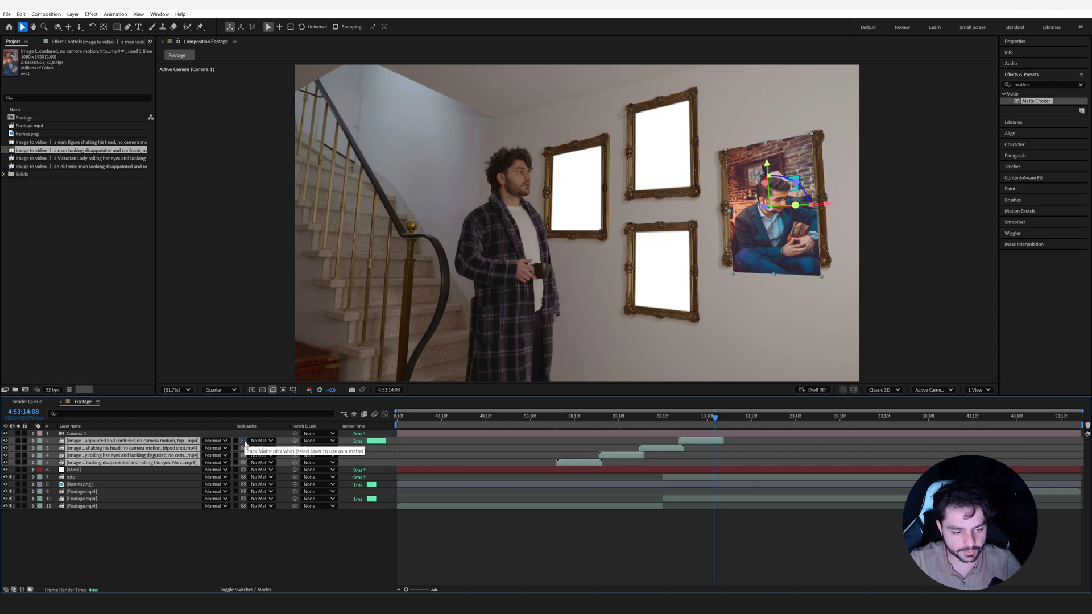
drag(245, 445, 82, 474)
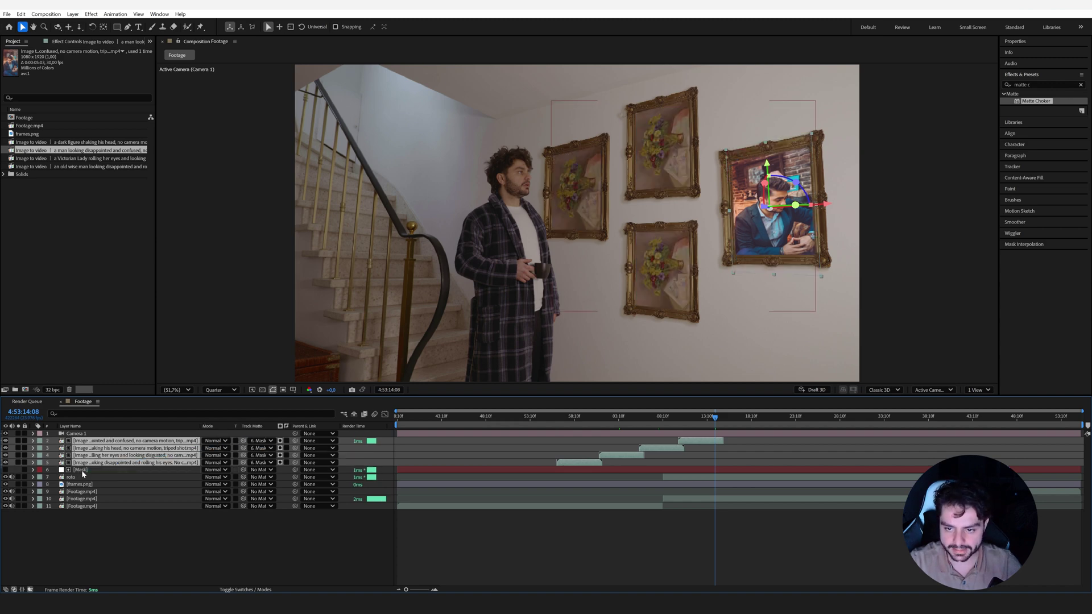
click(250, 541)
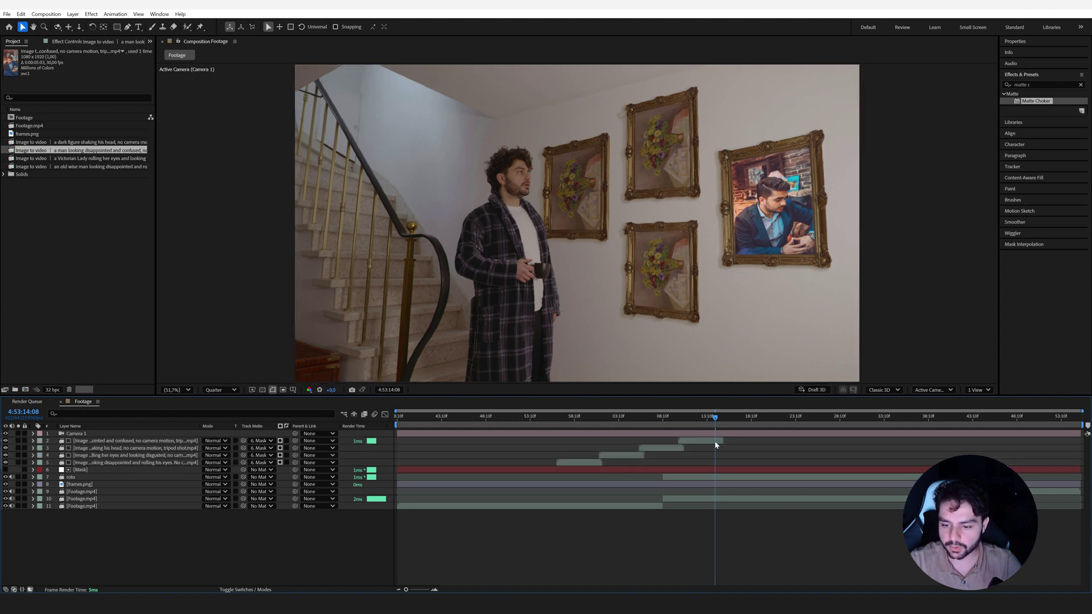
Enable Time Remapping on the old man clip and extend it earlier and to the composition end.
drag(715, 417, 625, 418)
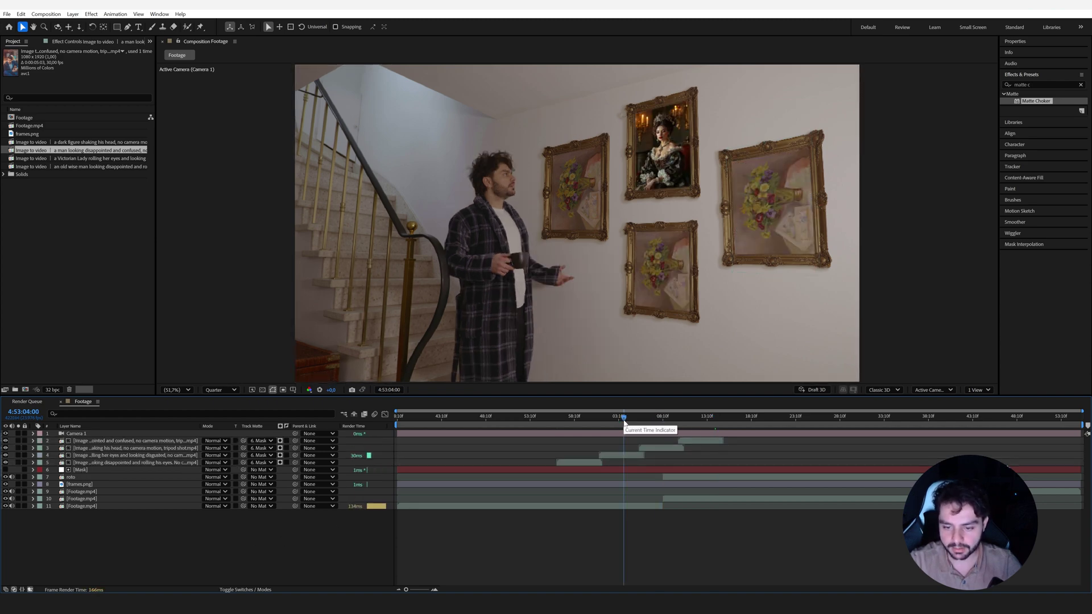
click(583, 426)
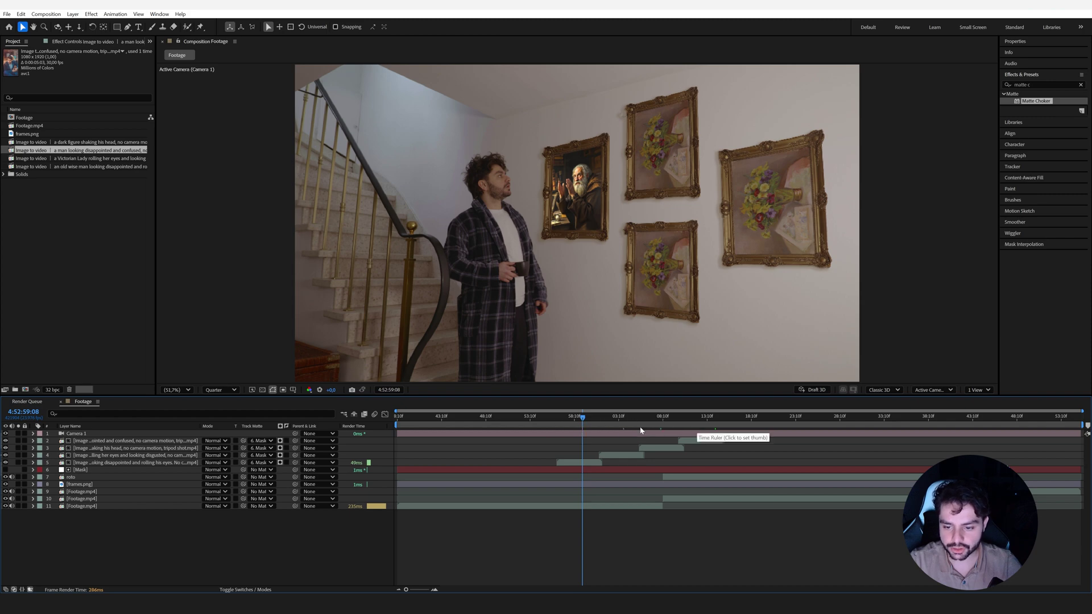
right_click(584, 466)
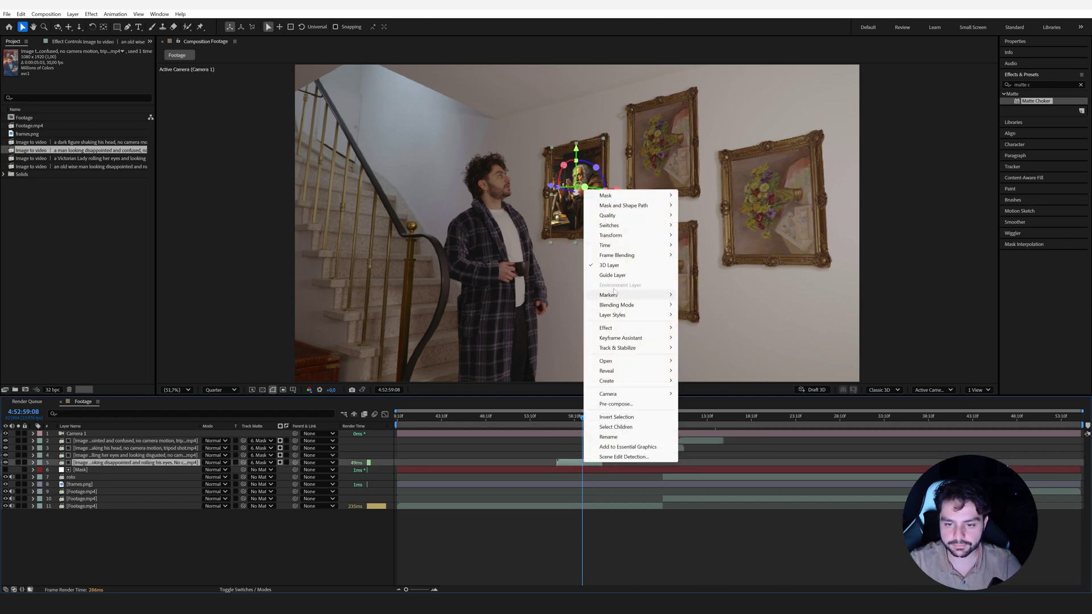
mouse_move(642, 246)
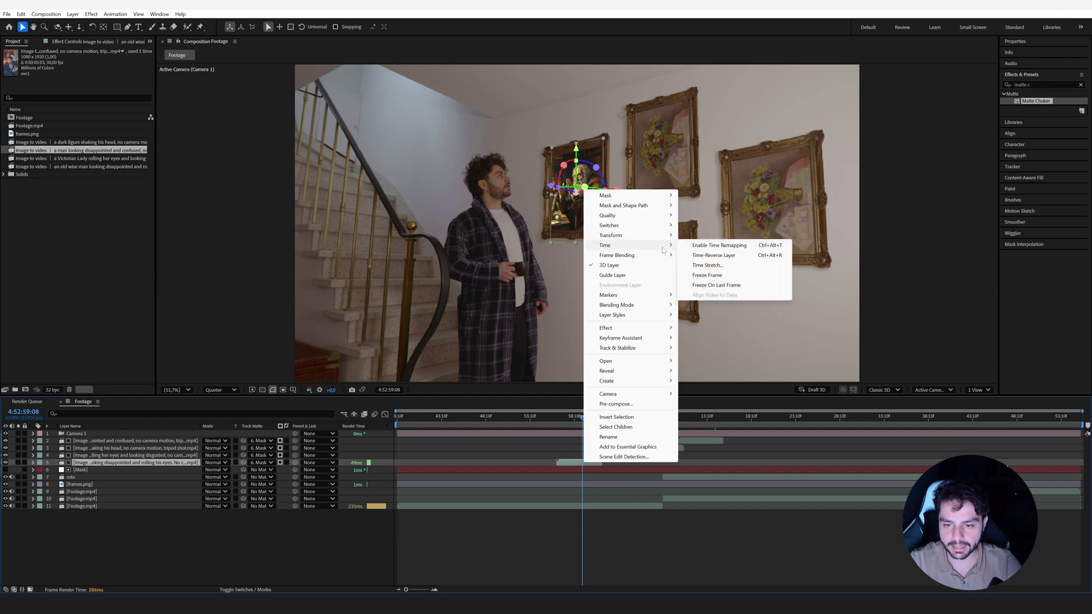
click(716, 246)
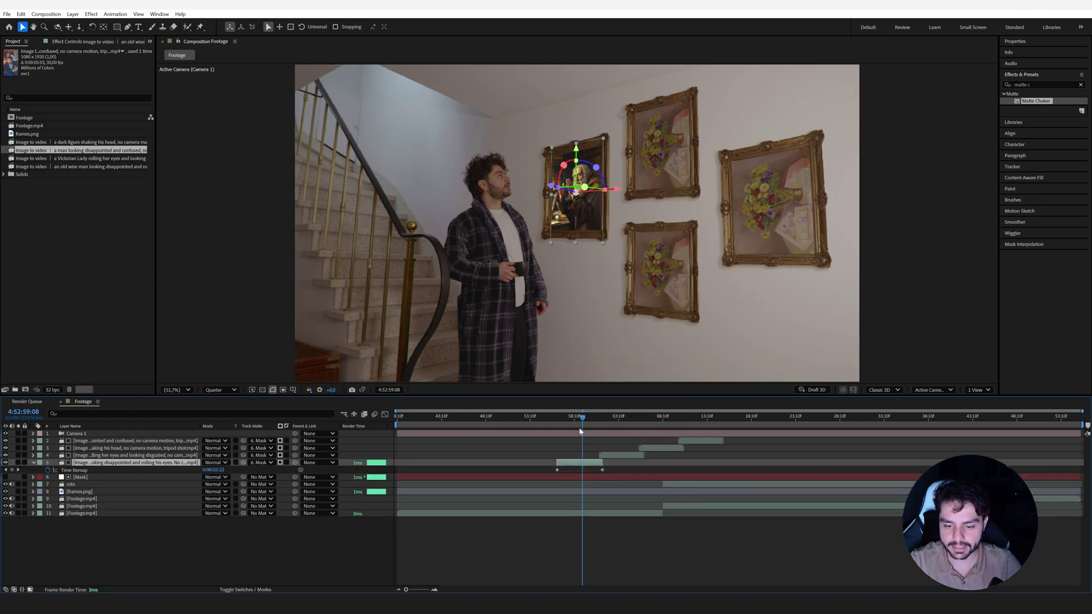
drag(555, 465, 398, 465)
drag(605, 466, 1090, 453)
Enable Time Remapping on the Victorian lady, dark figure and man-in-suit clips.
right_click(613, 455)
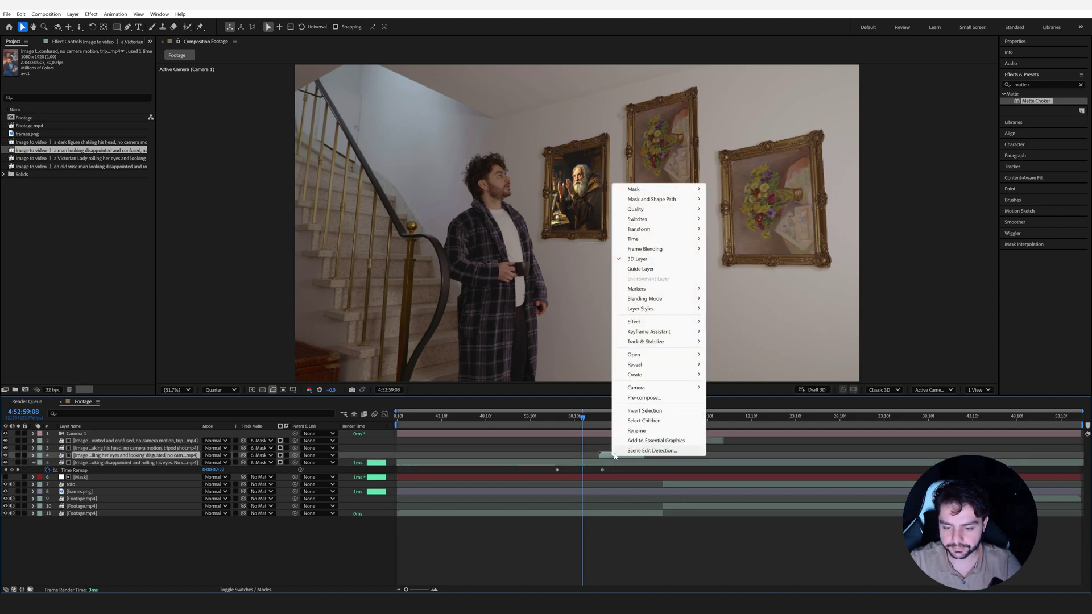
mouse_move(642, 240)
click(744, 242)
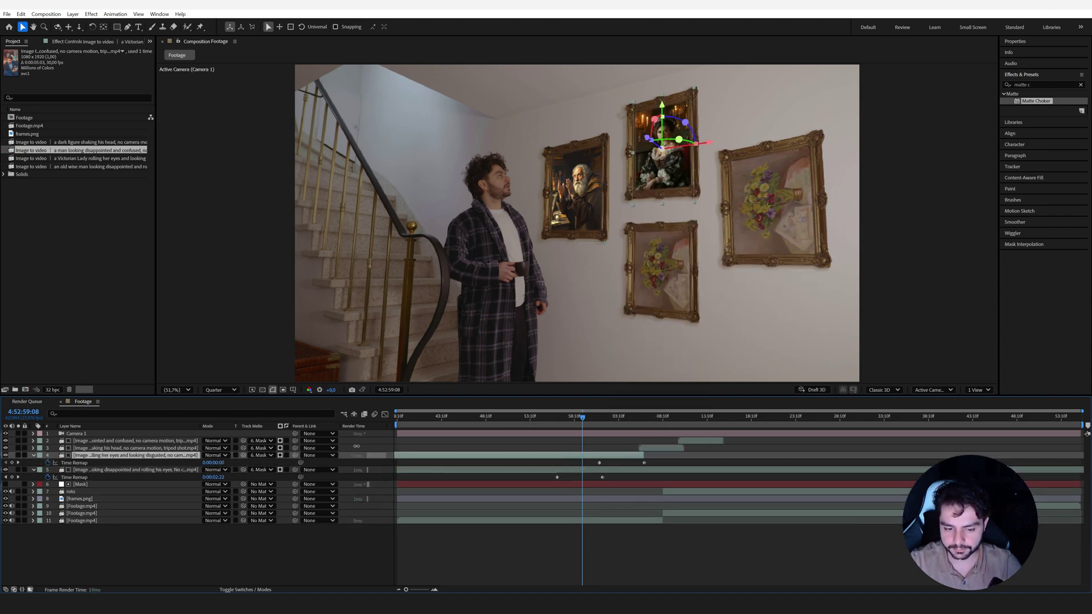
right_click(663, 448)
click(796, 232)
right_click(701, 441)
mouse_move(729, 225)
click(819, 222)
mouse_move(557, 427)
mouse_down()
mouse_move(548, 426)
mouse_move(669, 444)
mouse_move(545, 444)
mouse_up()
After a playback check, push the old man's and Victorian lady's Time Remap keyframes later.
key(space)
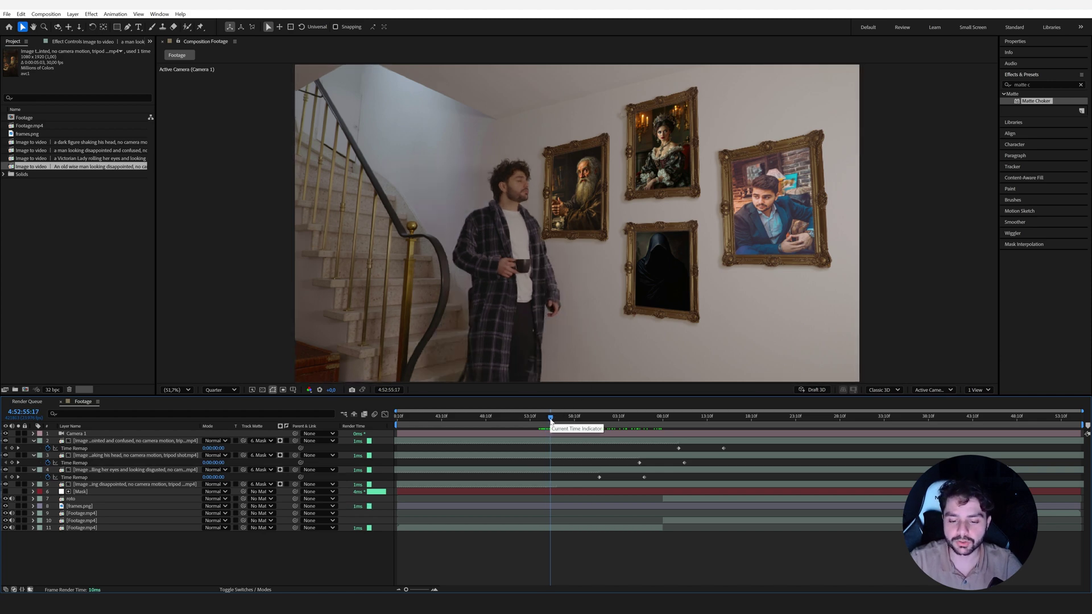
drag(550, 421, 557, 424)
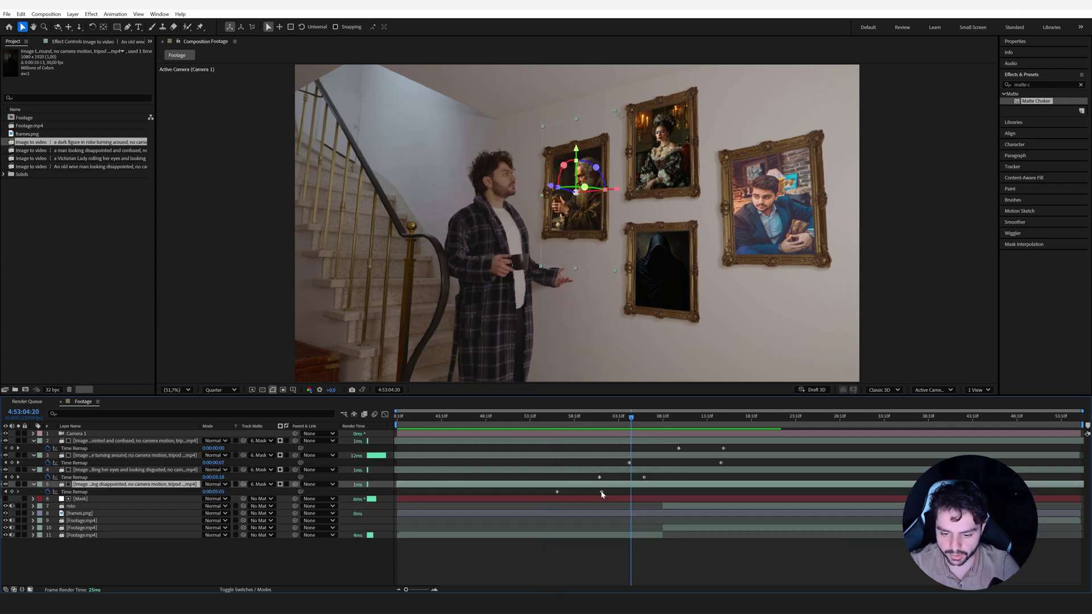
drag(602, 492, 640, 493)
click(644, 477)
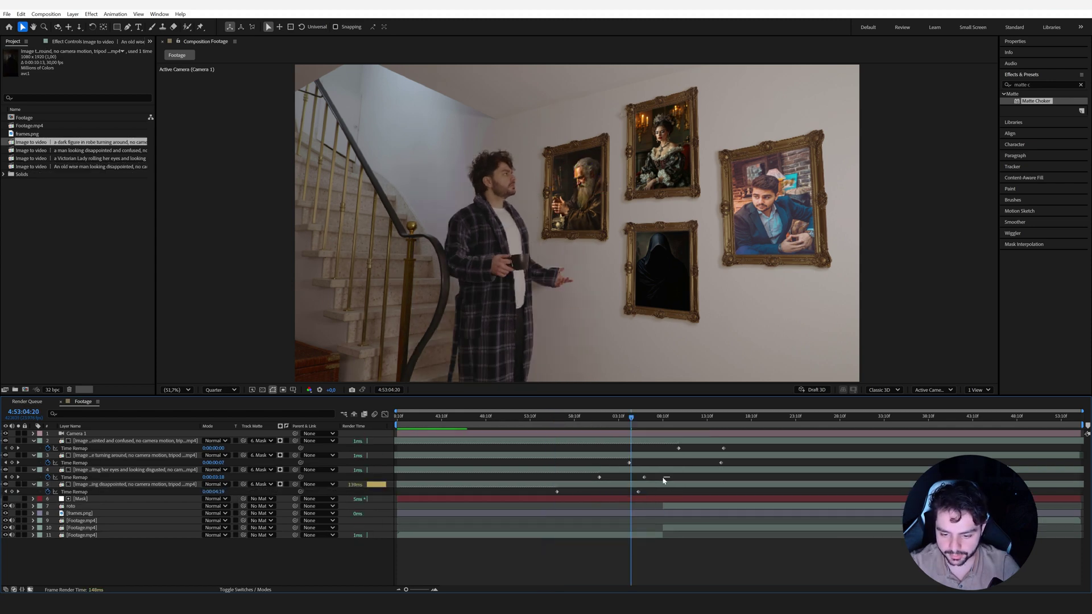
shift+click(598, 478)
drag(599, 478, 699, 482)
click(681, 481)
Push the dark figure's and man-in-suit's Time Remap keyframes later, then scrub back to review.
drag(624, 459, 804, 451)
click(777, 452)
drag(751, 425, 547, 504)
Apply Easy Ease to the portraits' selected Time Remap keyframes.
right_click(557, 492)
mouse_move(604, 487)
click(686, 517)
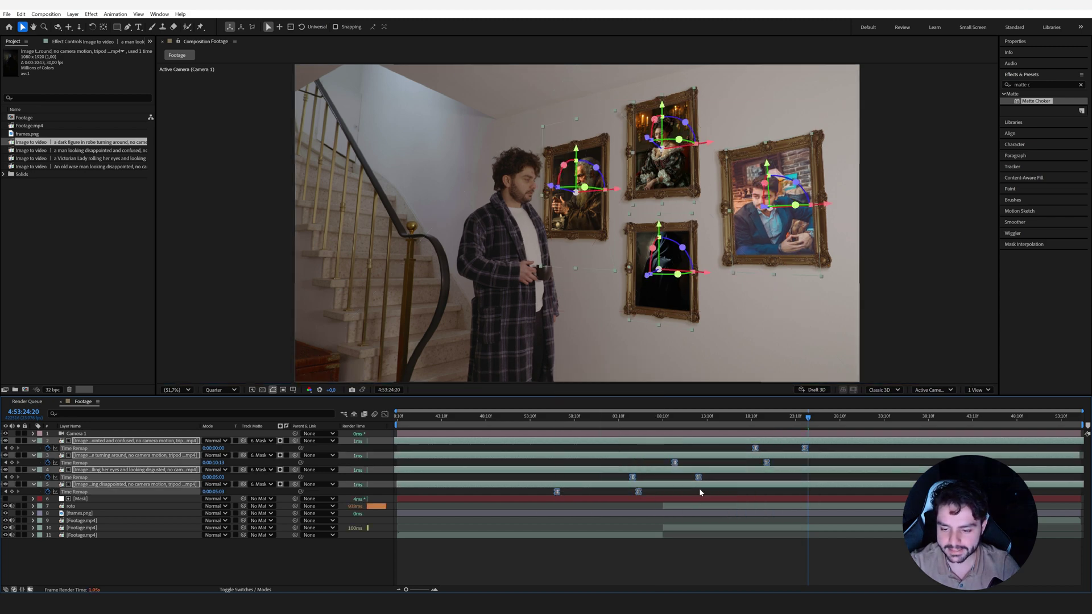
Deselect the keyframes, step back to an earlier frame, and select the man-in-suit portrait layer.
click(706, 465)
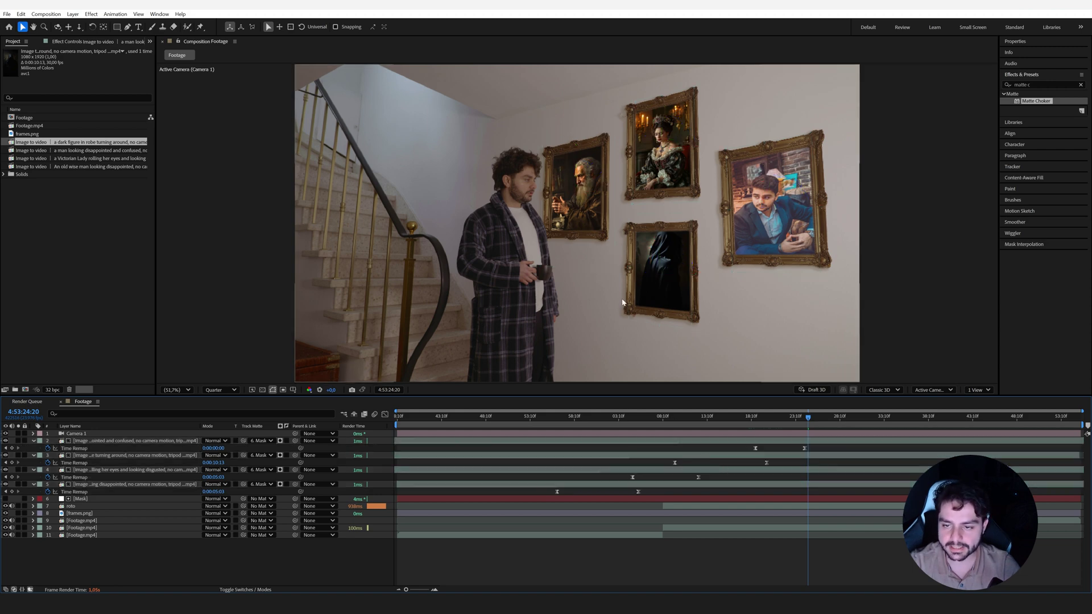
click(785, 424)
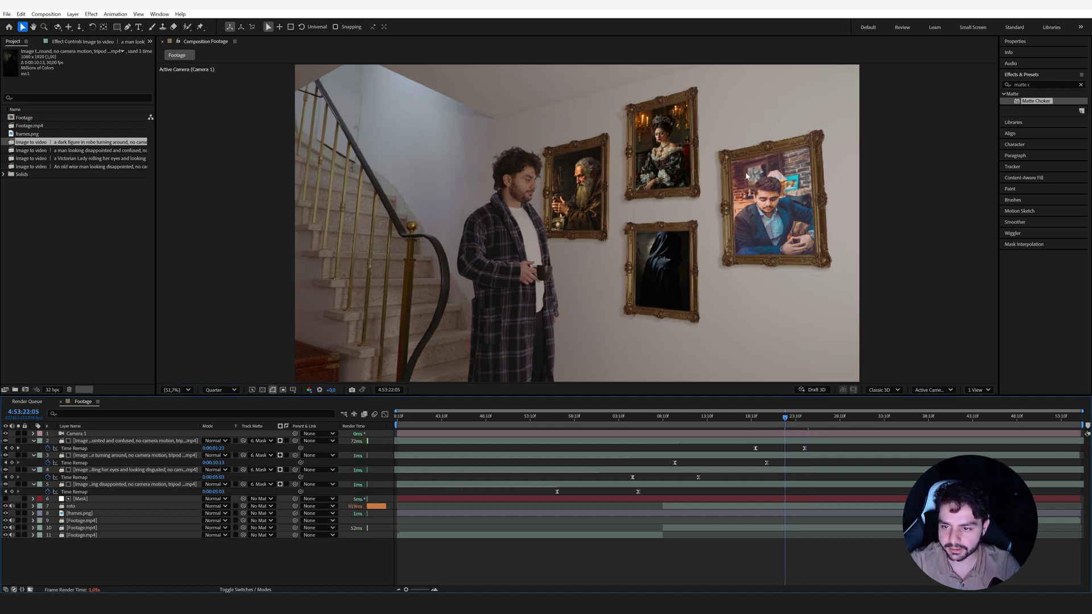
click(782, 443)
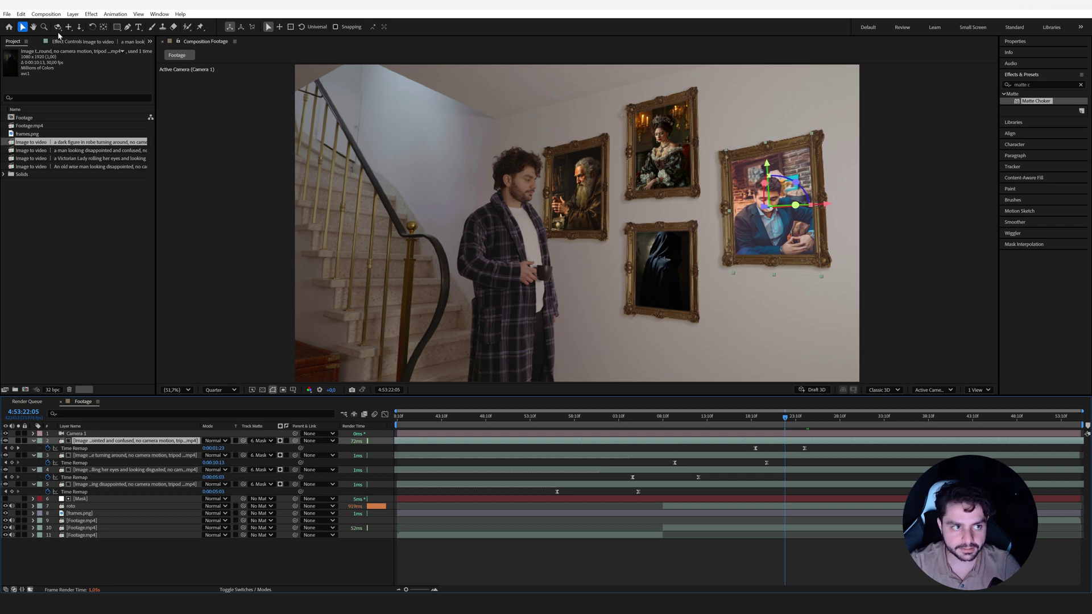
Pre-compose the man-in-suit portrait layer and enable time remapping on the new precomp.
click(73, 14)
click(85, 327)
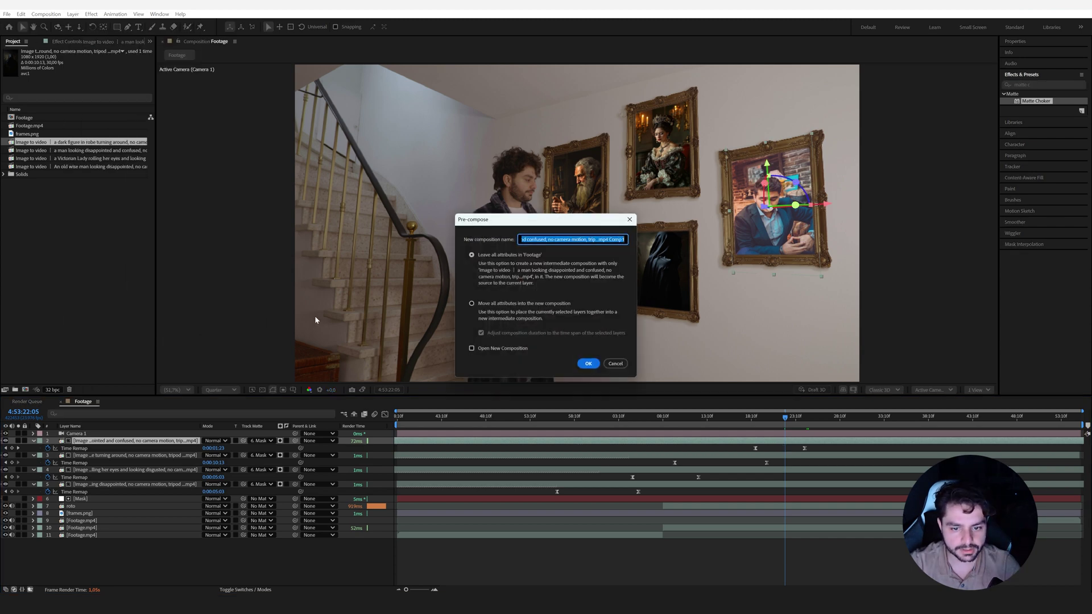
click(589, 364)
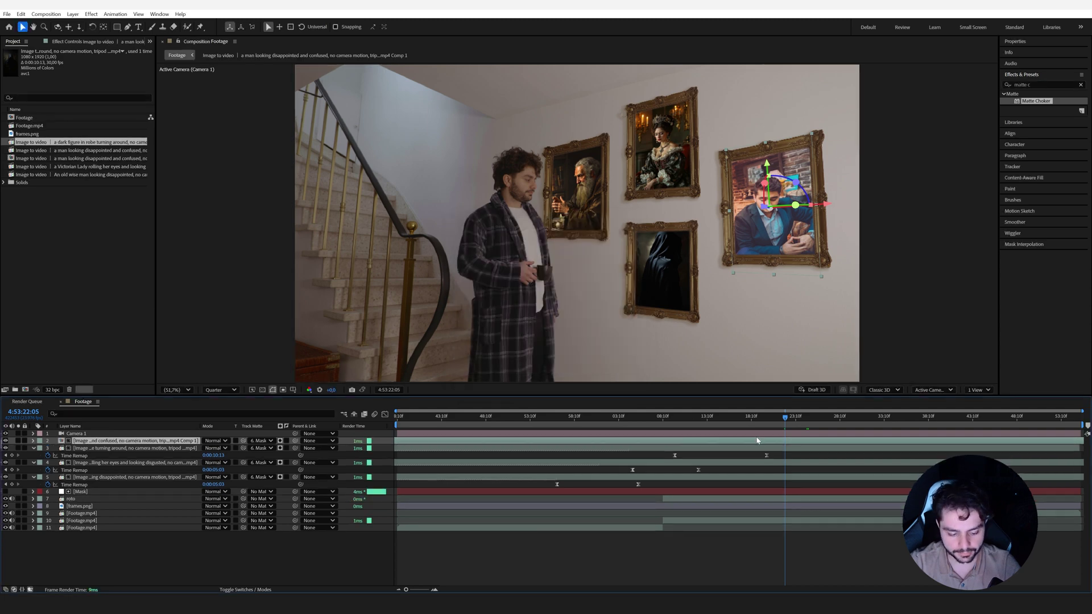
key(ctrl+alt+t)
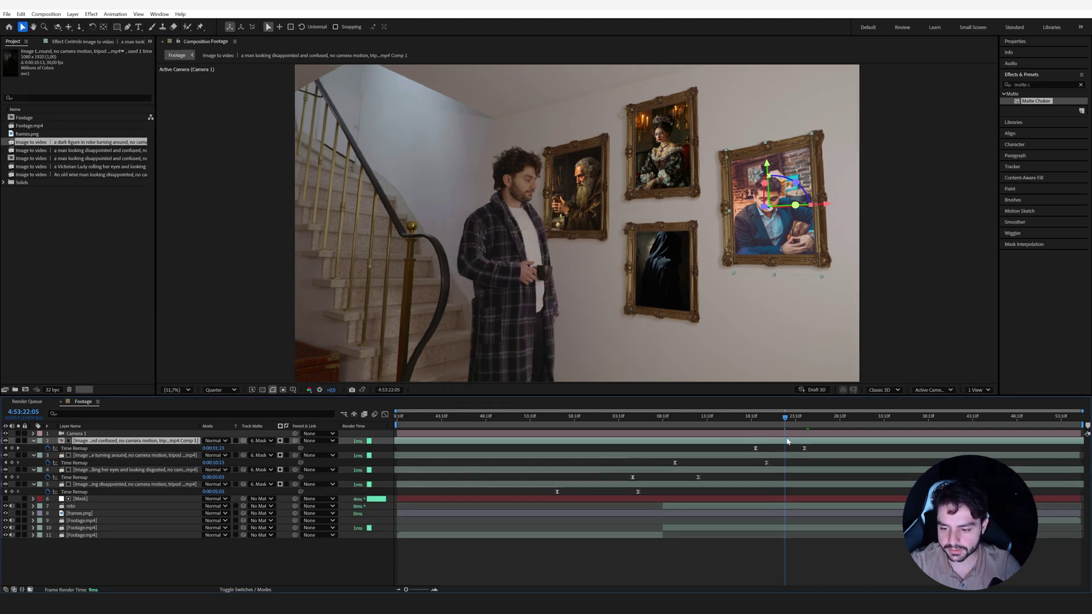
Inside the precomp, end the work area at about 5 seconds, trim the comp to it, and preview.
double_click(776, 442)
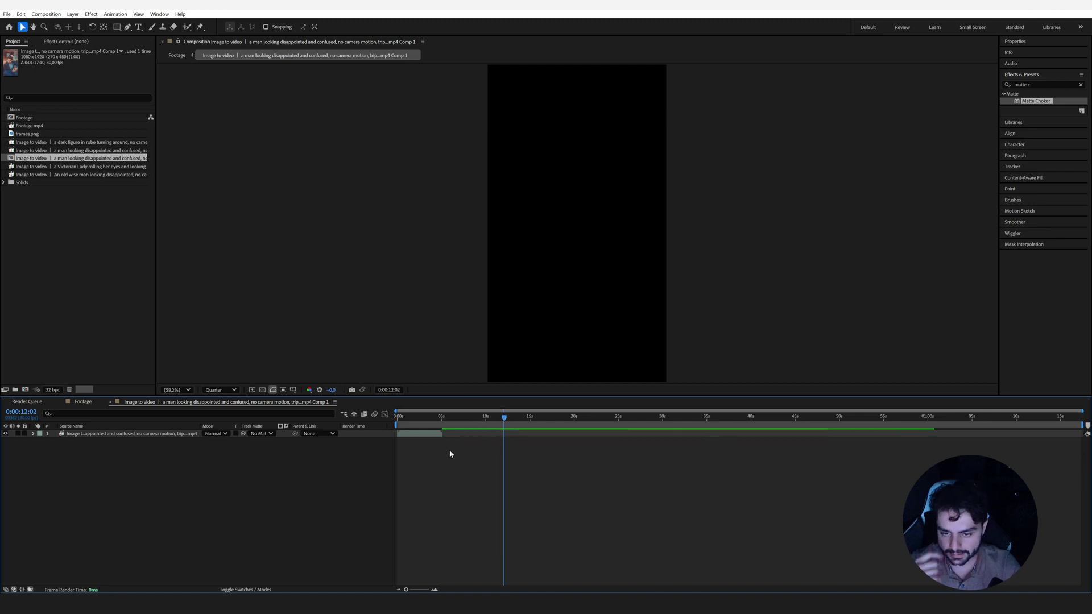
click(443, 417)
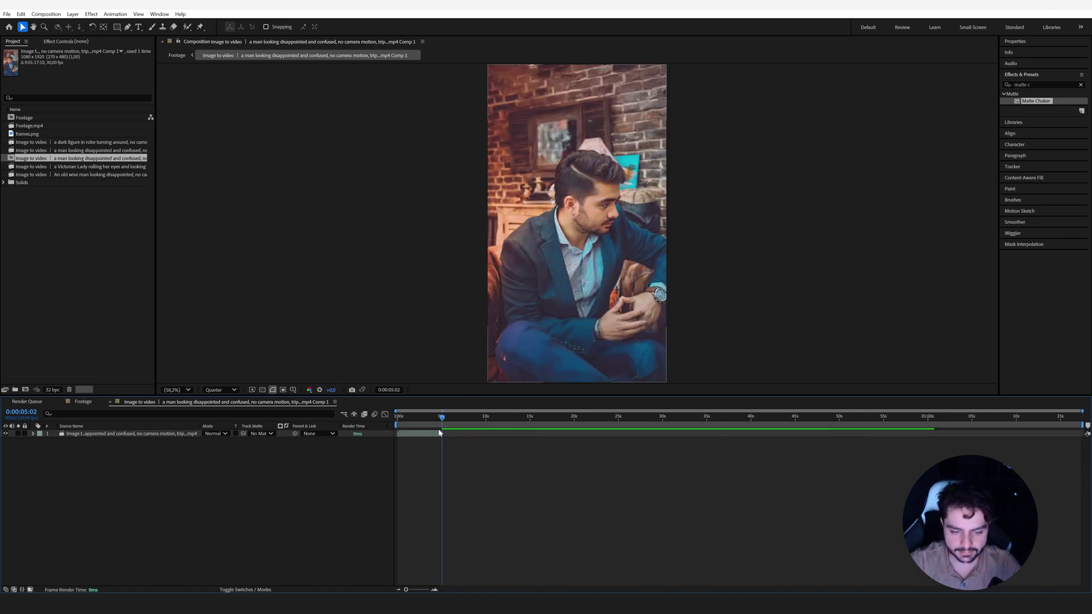
key(n)
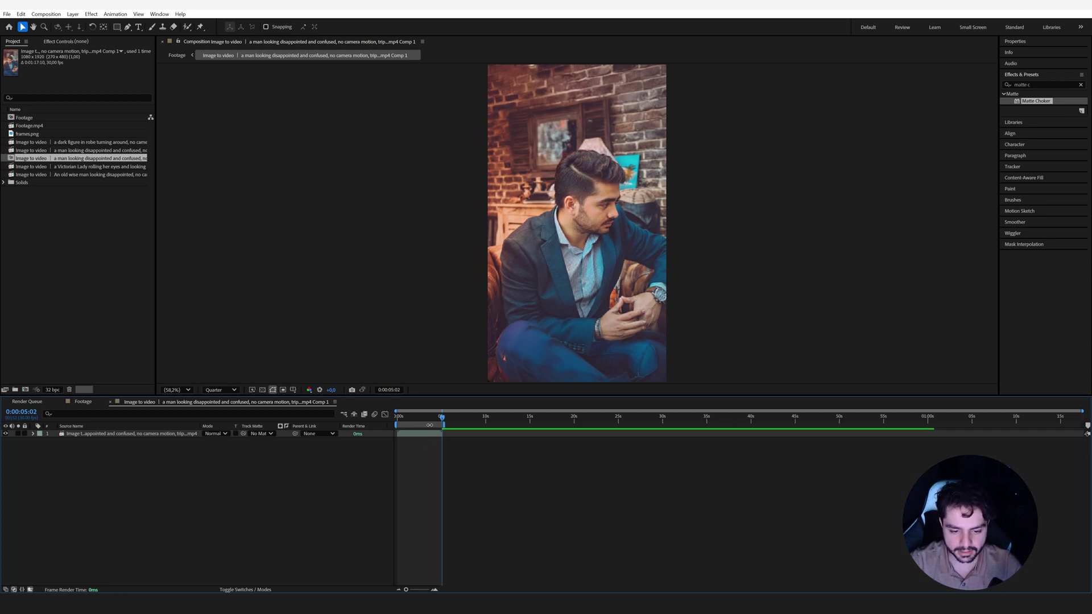
right_click(430, 425)
click(473, 450)
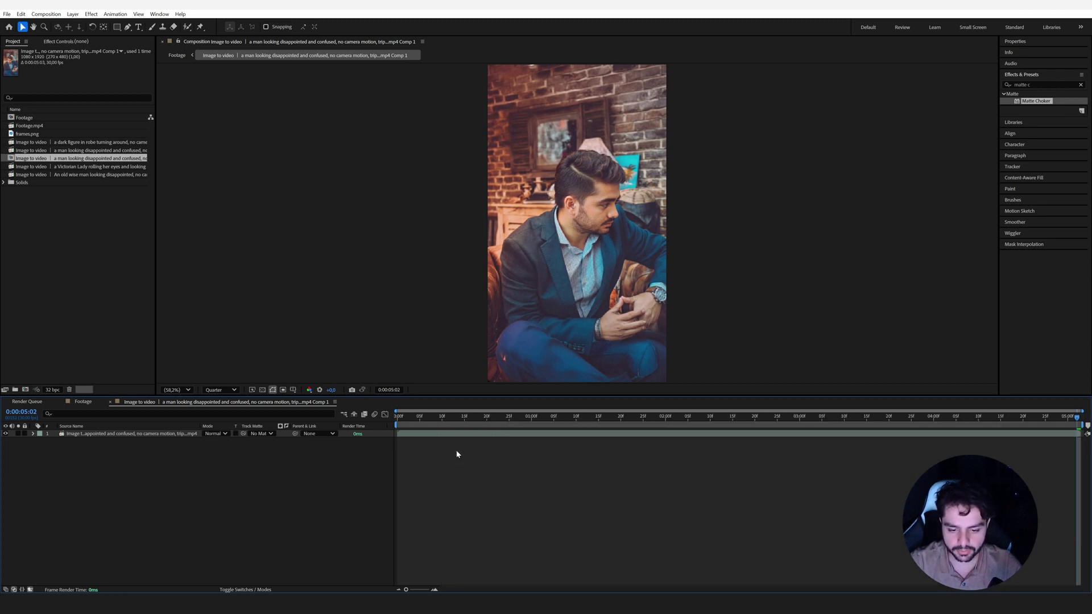
key(space)
key(space)
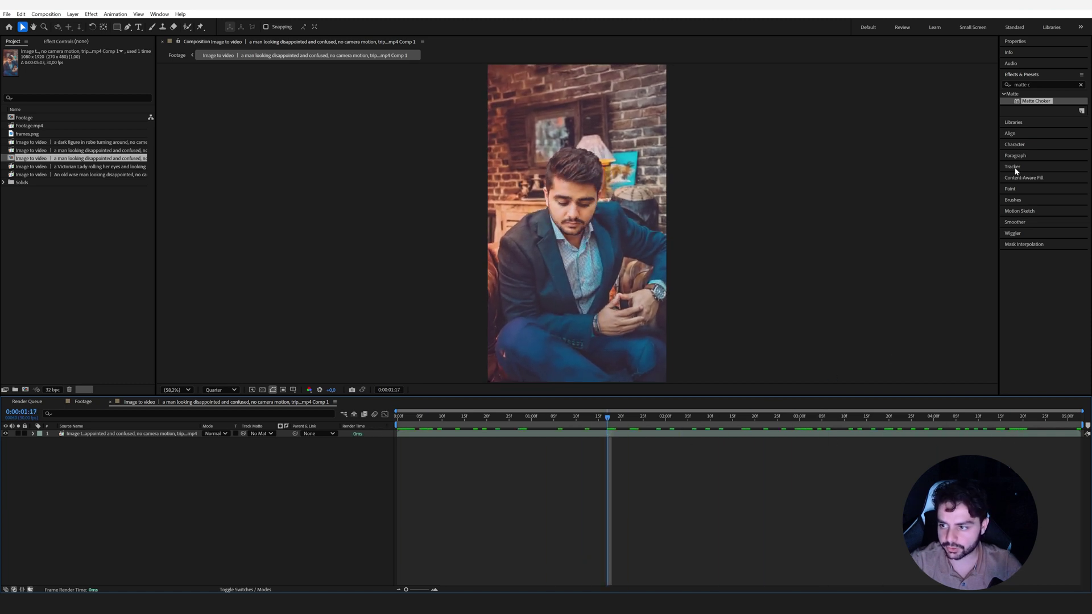
Apply Warp Stabilizer to the portrait clip with Result set to No Motion.
click(1016, 167)
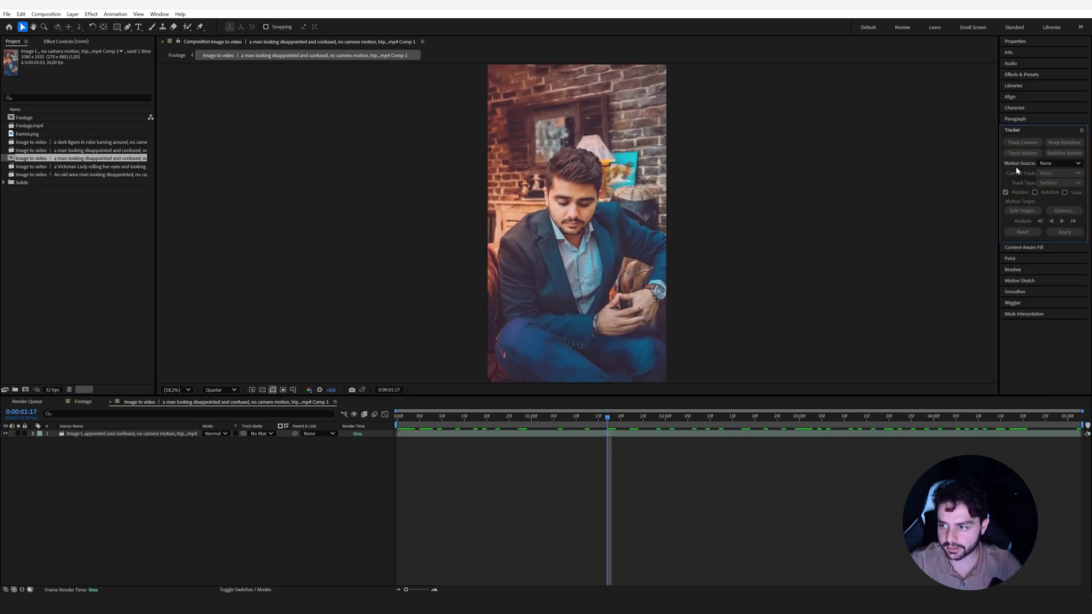
click(862, 434)
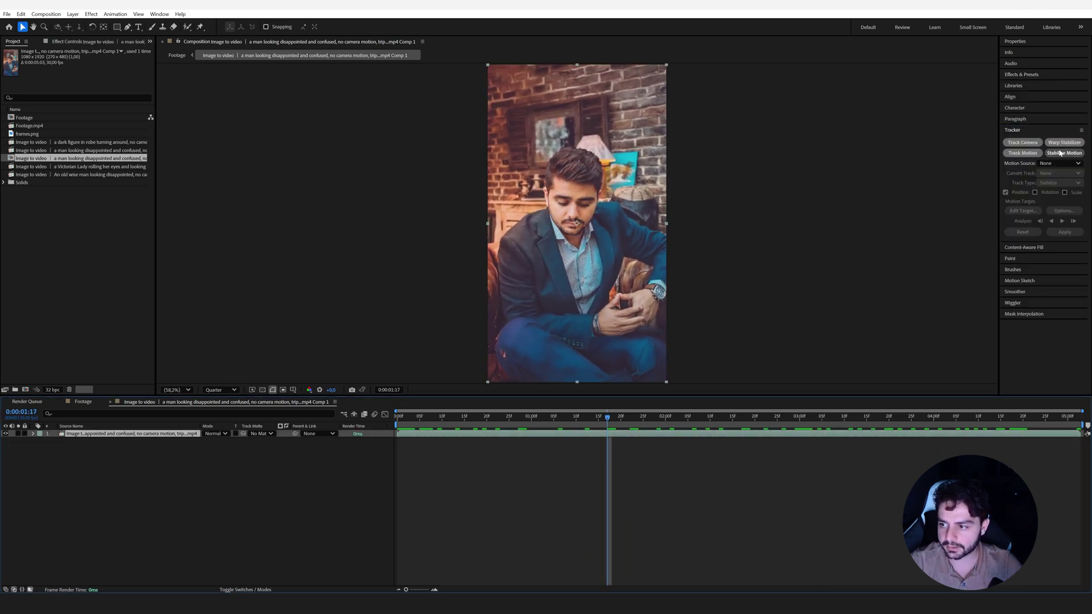
click(1064, 142)
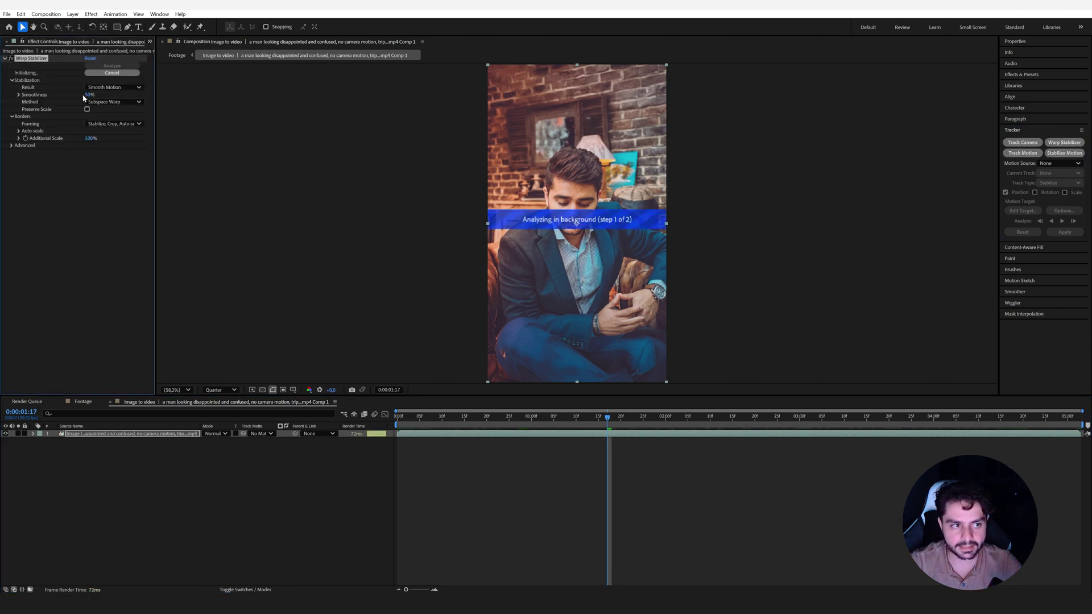
click(114, 87)
click(109, 107)
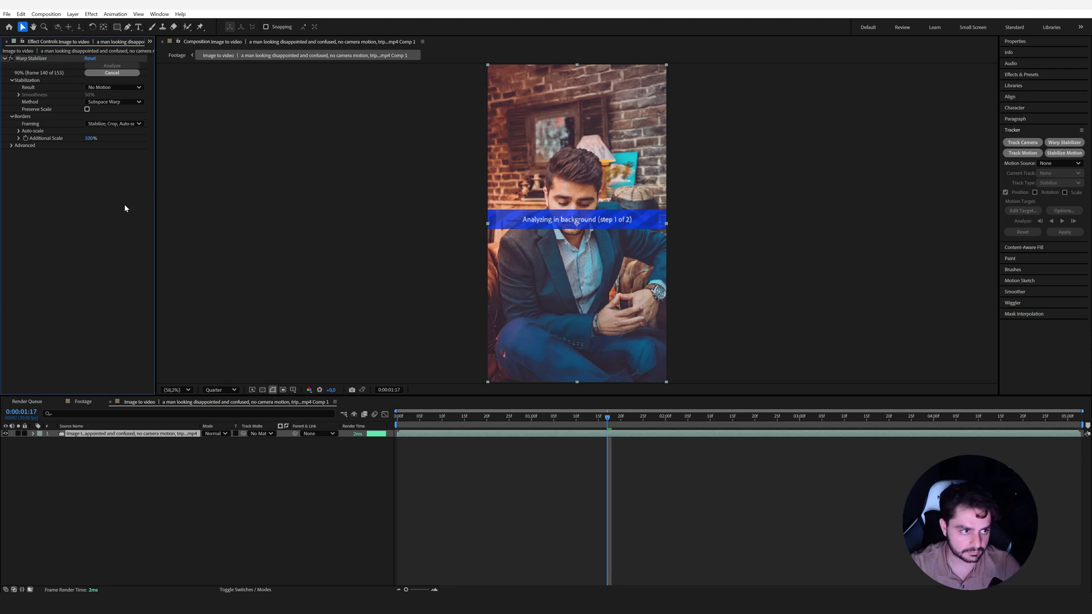
Back in the main composition, move the suited-man portrait's first Time Remap keyframe earlier.
click(177, 56)
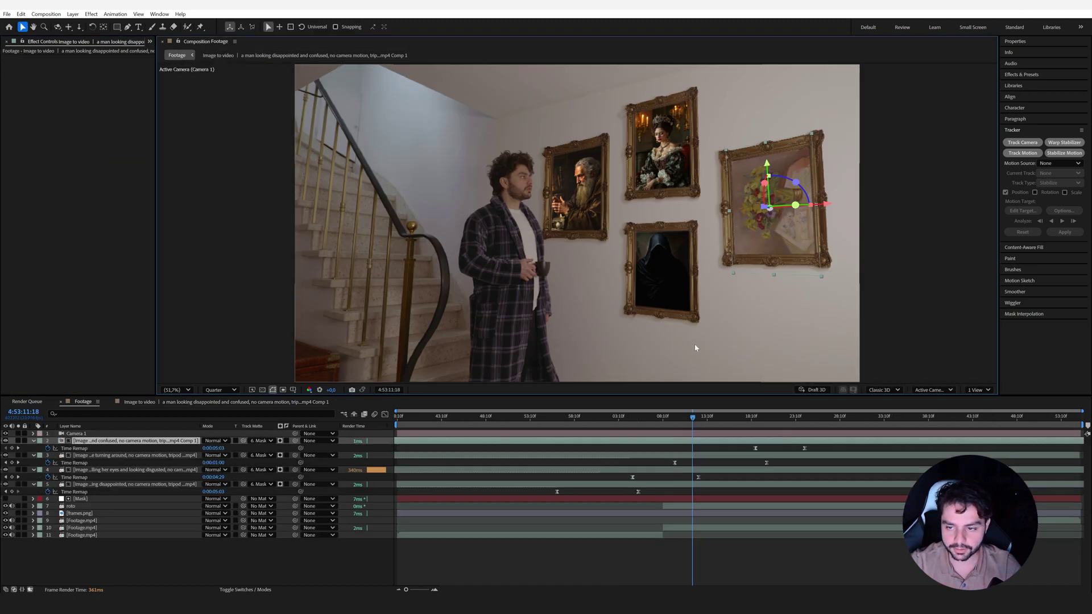
mouse_move(695, 417)
mouse_down()
mouse_move(755, 418)
mouse_move(742, 424)
mouse_move(755, 429)
mouse_up()
key(Page_Down)
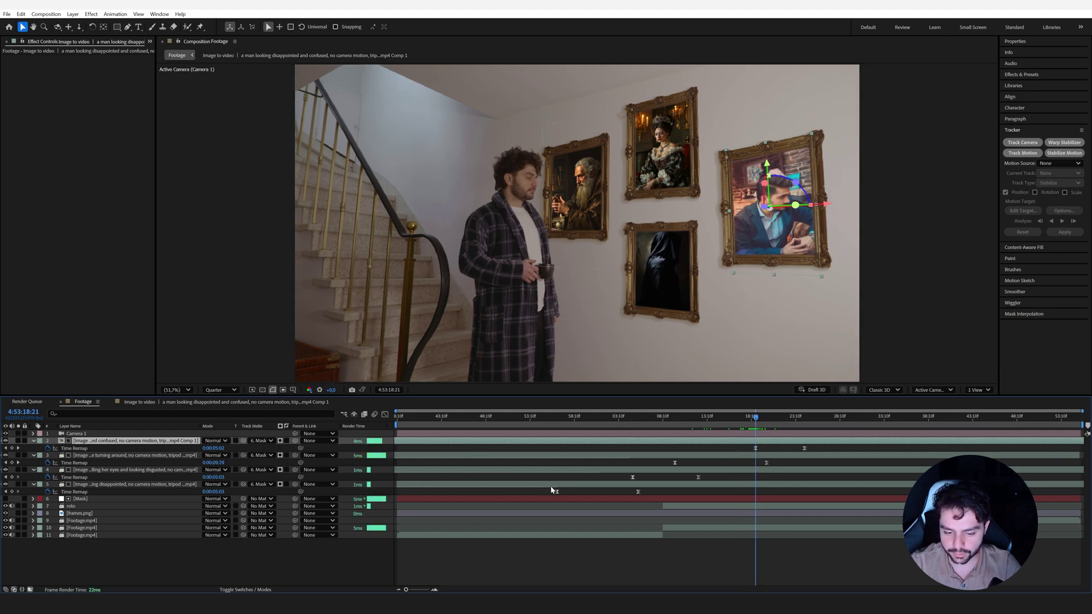
click(11, 448)
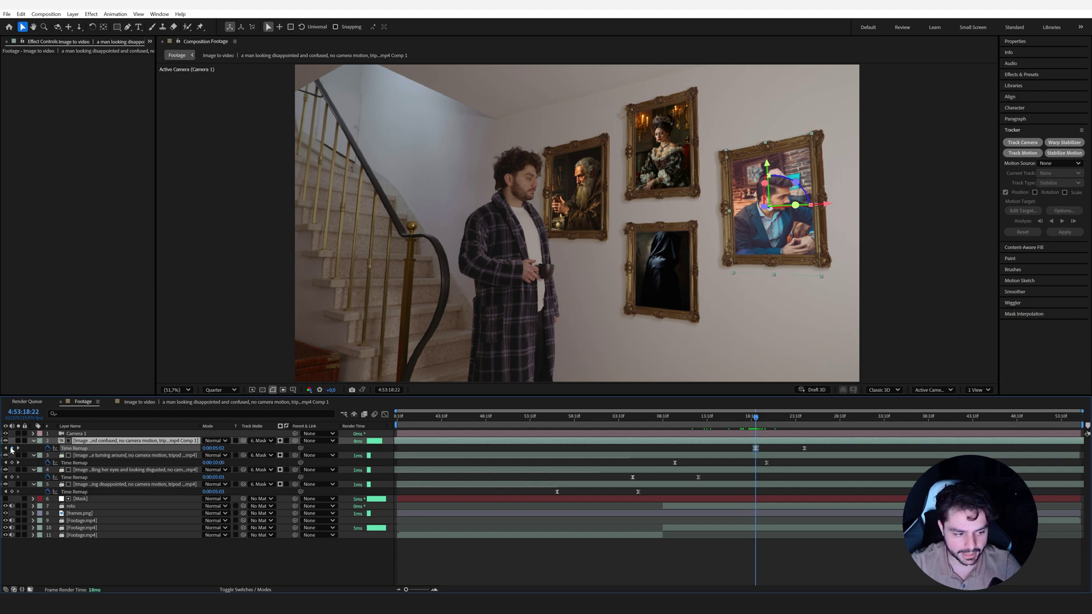
click(435, 590)
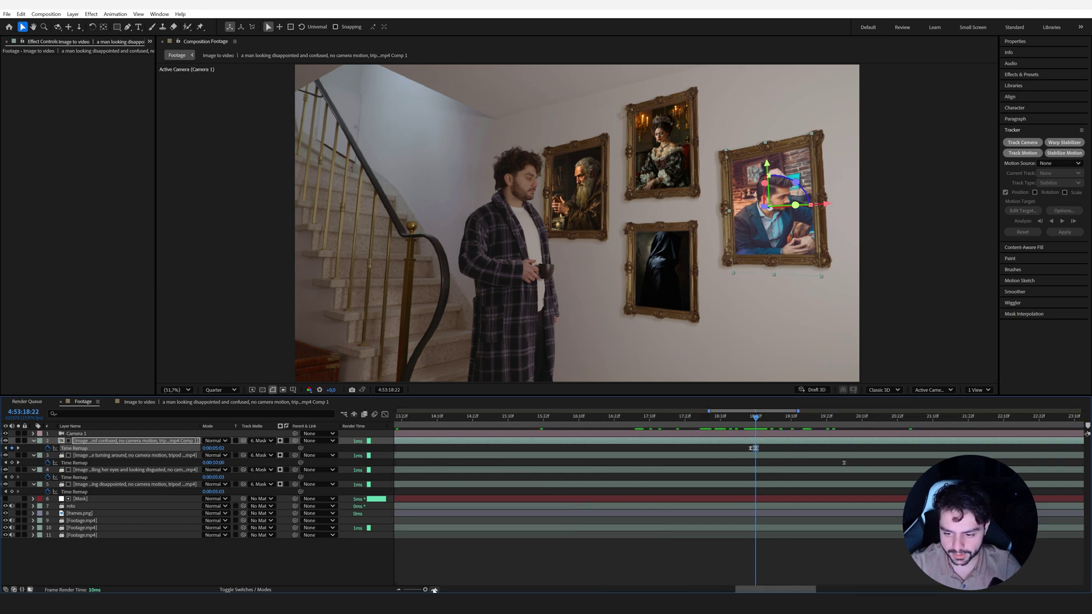
drag(751, 449, 400, 451)
key(minus)
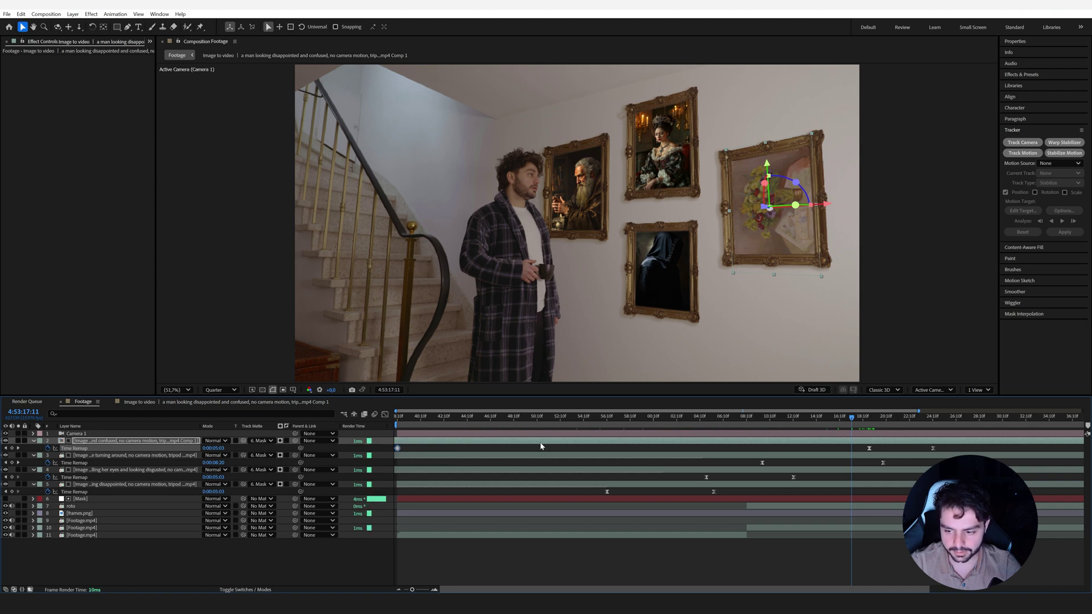
drag(870, 449, 869, 450)
Apply Easy Ease to the suited-man portrait's Time Remap keyframes.
click(397, 455)
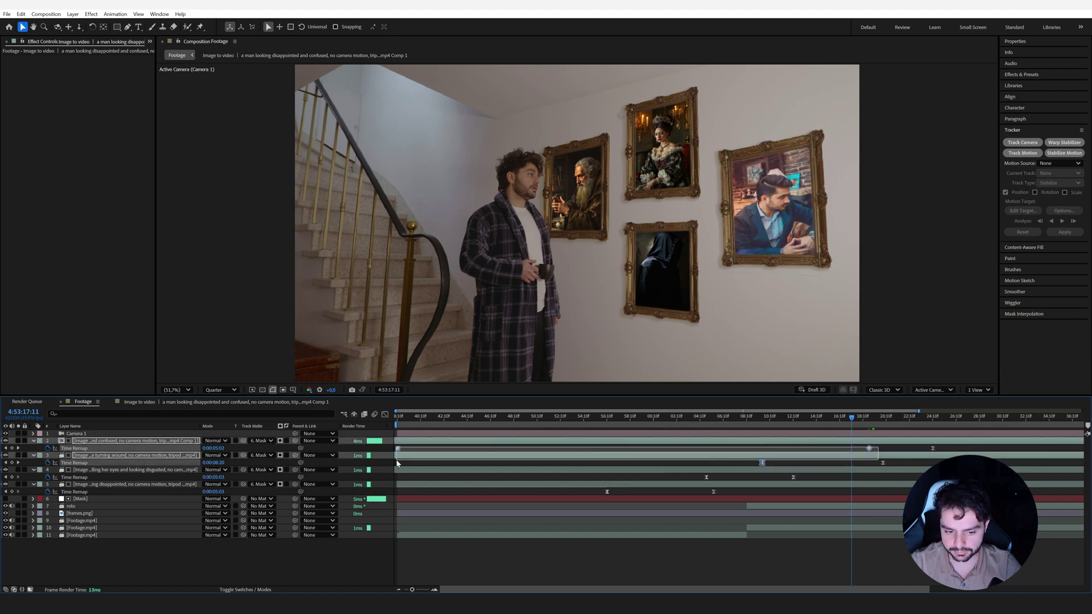
click(397, 449)
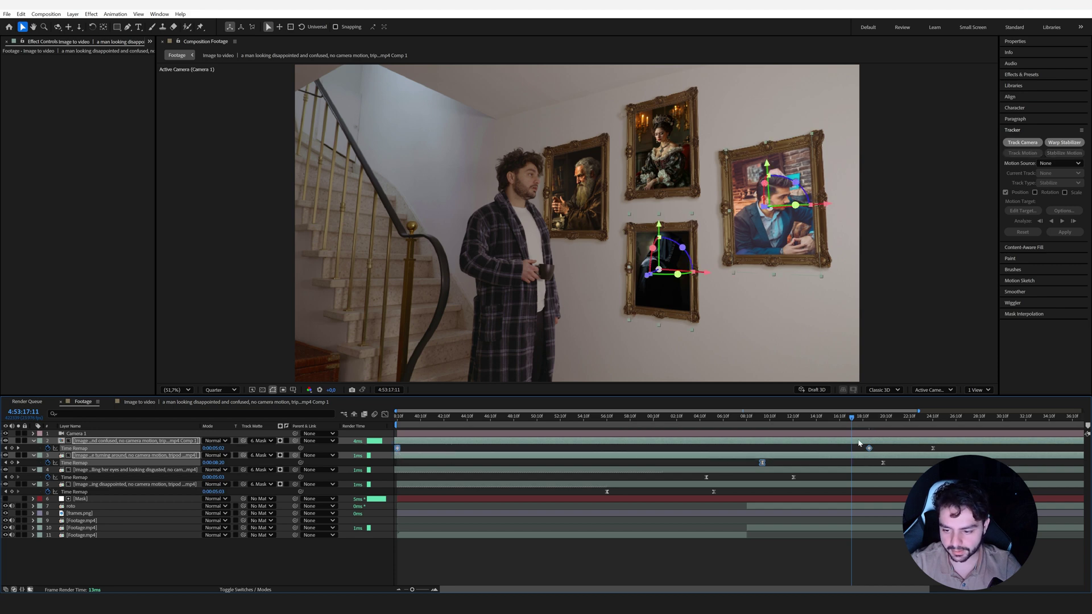
ctrl+click(392, 455)
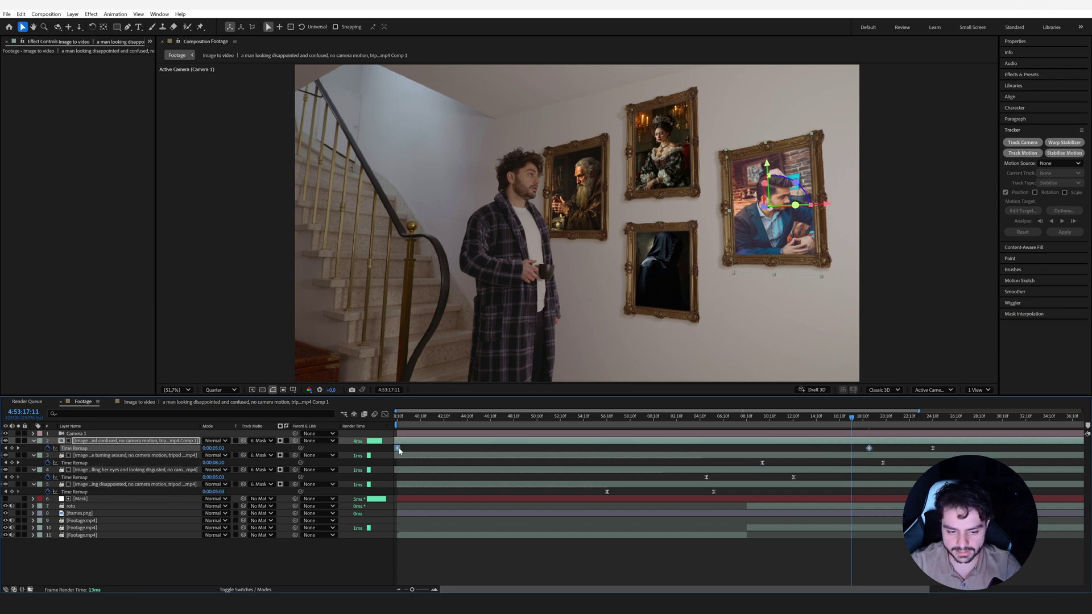
right_click(398, 449)
mouse_move(465, 583)
click(525, 523)
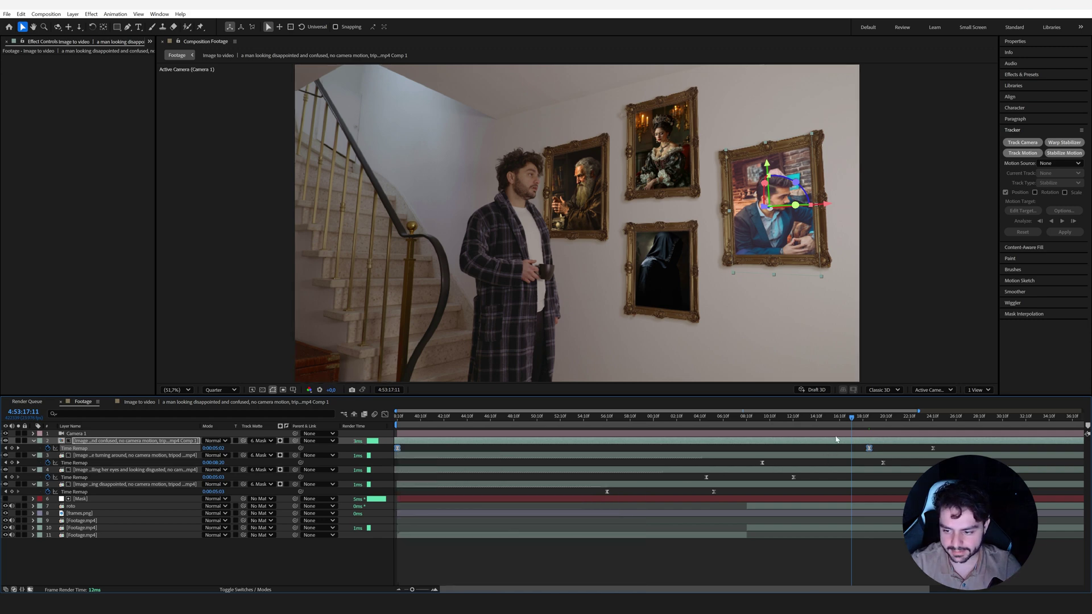
Show the whole clip on the timeline and preview the retimed composition.
mouse_move(851, 417)
mouse_down()
mouse_move(425, 417)
mouse_move(849, 417)
mouse_up()
drag(920, 410, 1084, 410)
click(853, 452)
key(space)
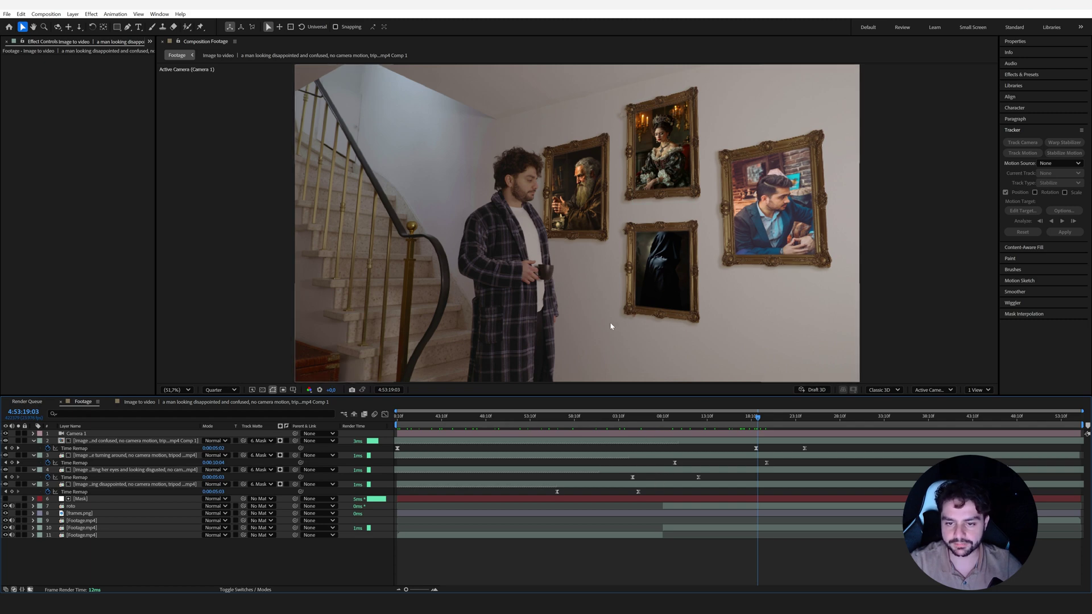
Apply Curves to the old man portrait layer and zoom in on the painting.
click(529, 484)
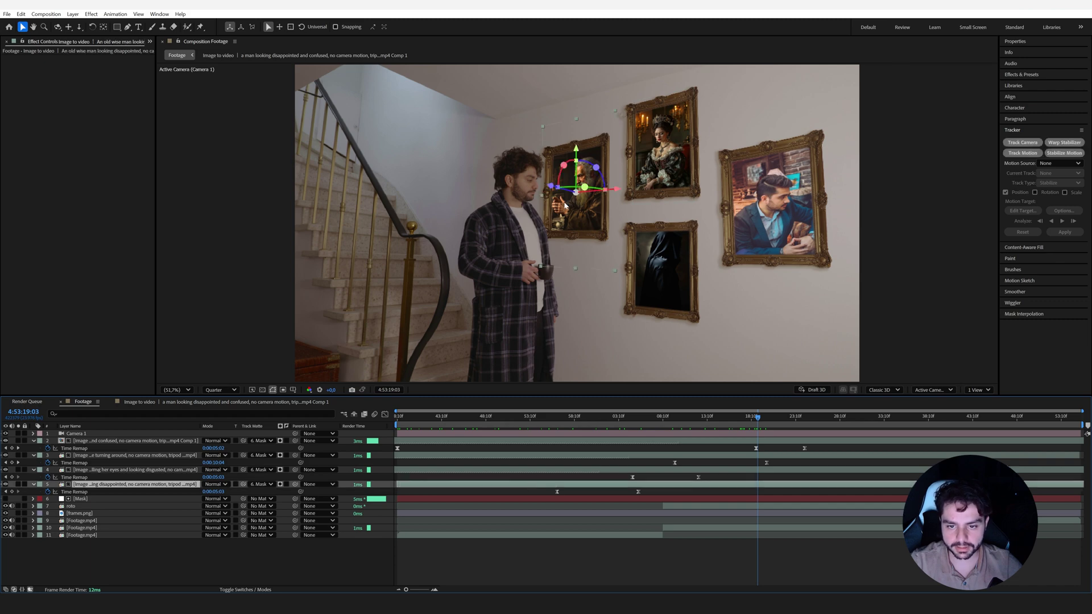
click(1022, 76)
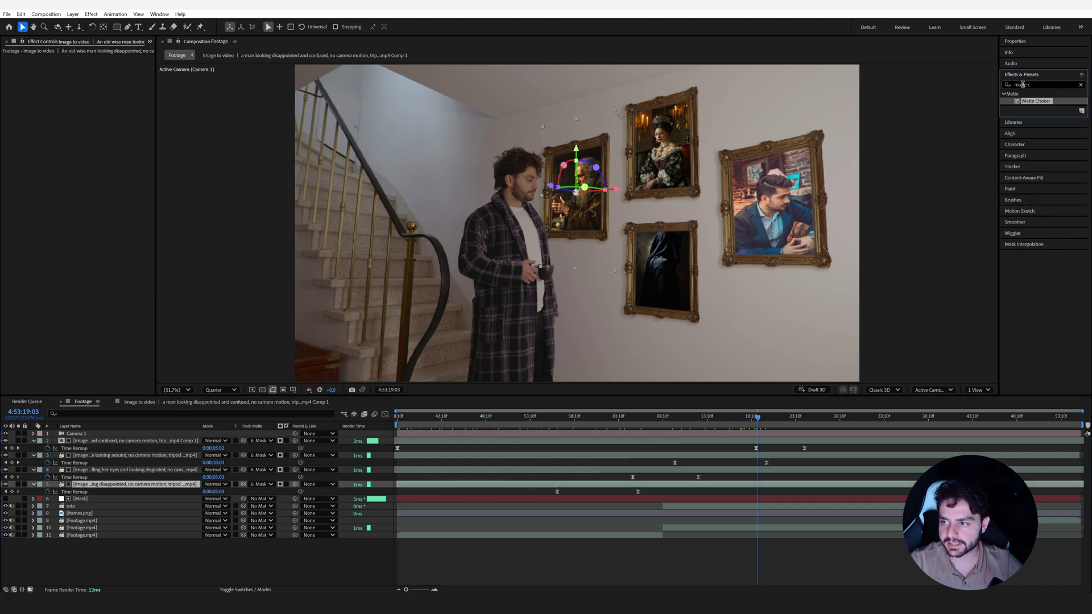
text(curv)
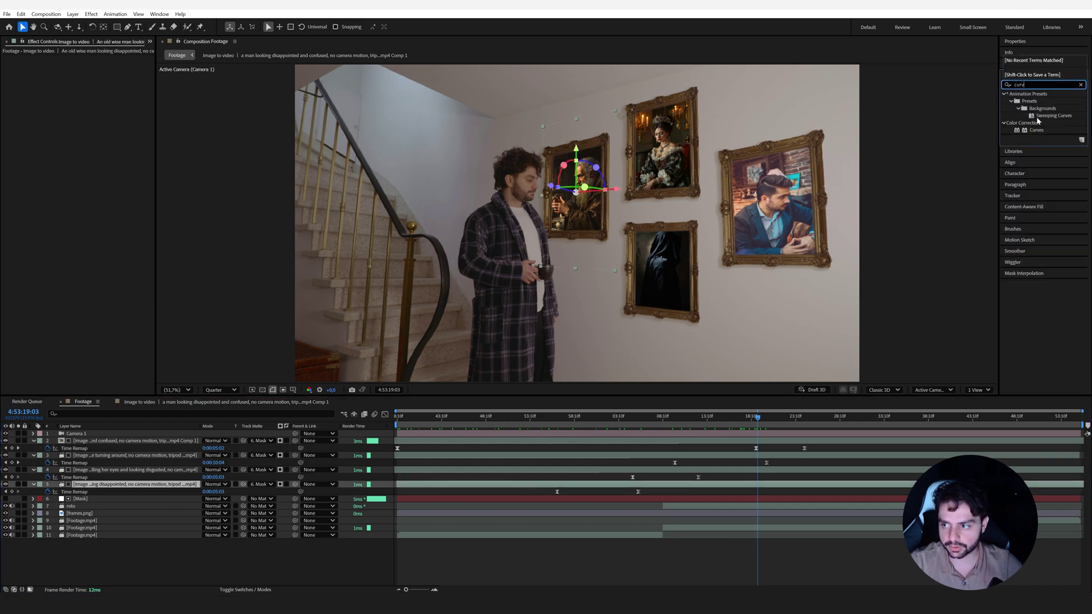
drag(1035, 132, 621, 483)
scroll(585, 216, up, 4)
key(h)
mouse_move(515, 145)
mouse_down()
mouse_move(511, 304)
mouse_move(527, 282)
mouse_up()
key(v)
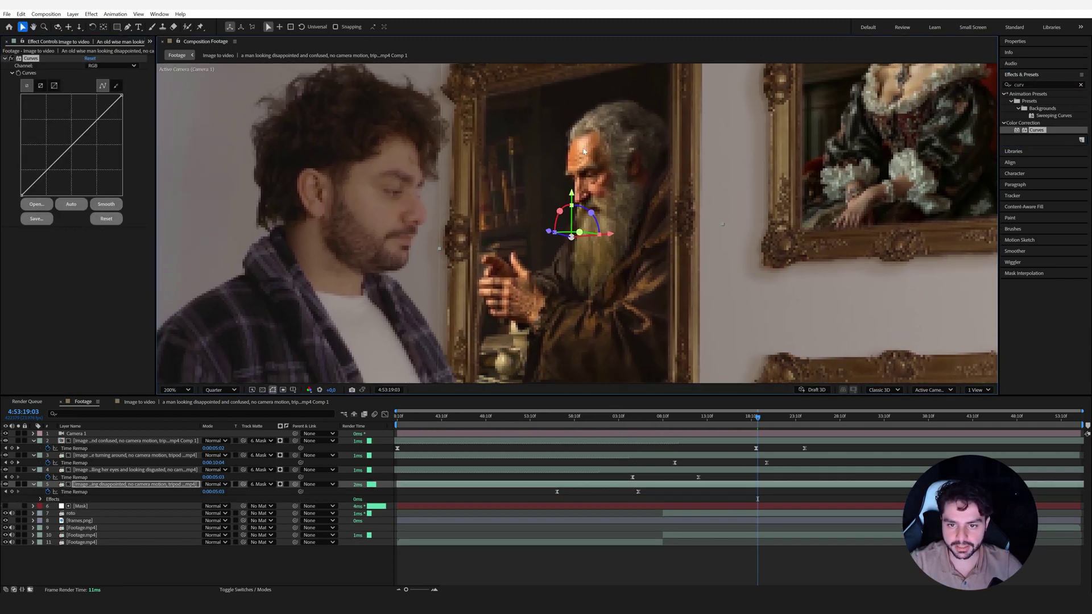
Lower the old man portrait's highlights and lift its black point, then compare with Curves off.
click(105, 269)
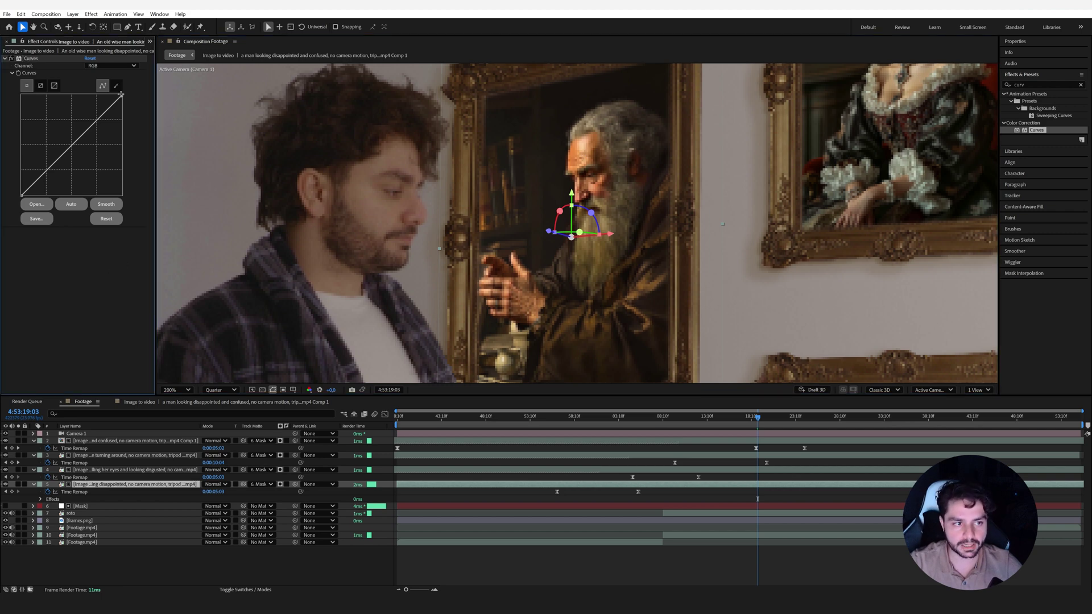
drag(123, 96, 132, 120)
drag(21, 194, 17, 192)
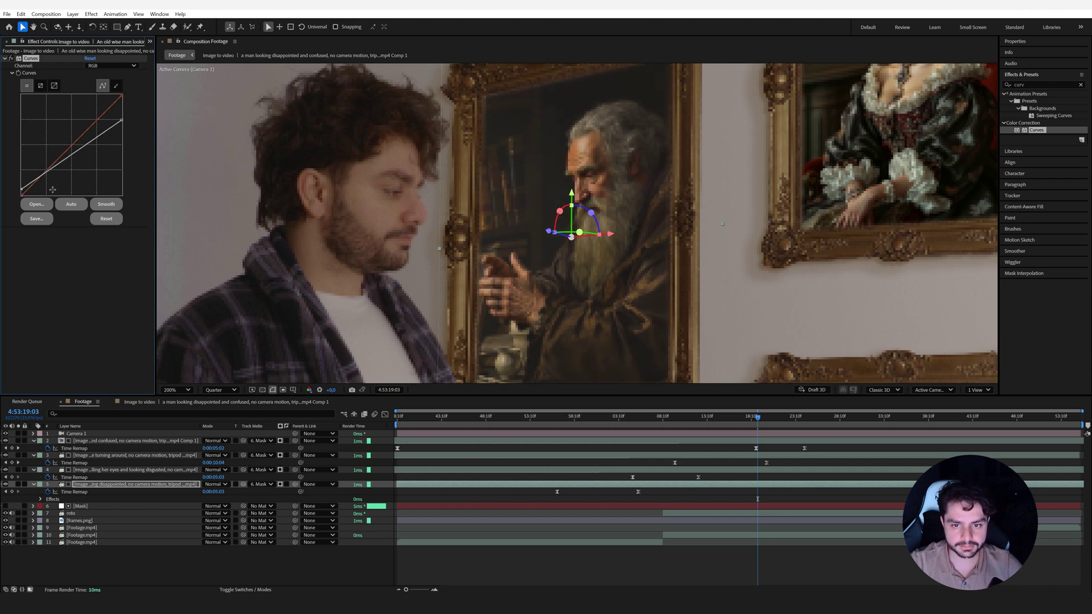
key(comma)
click(568, 452)
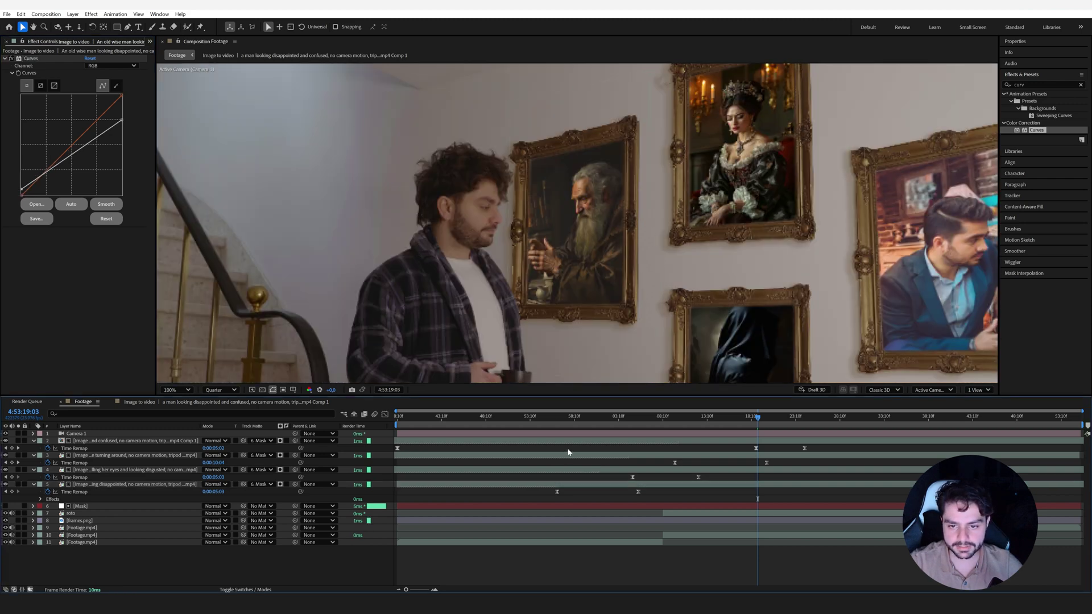
click(11, 59)
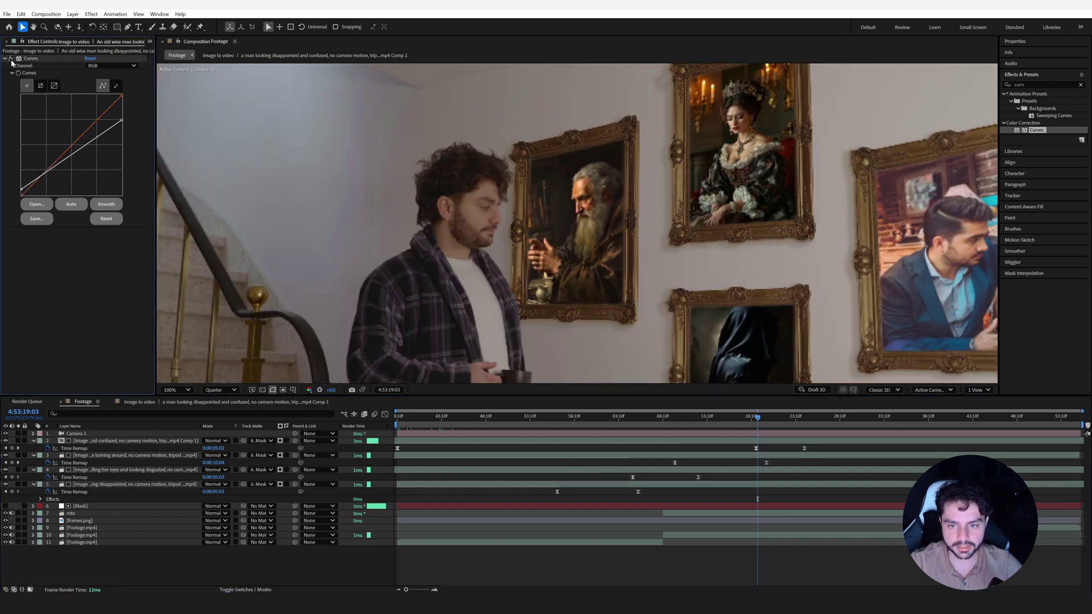
Apply Curves to the Victorian lady portrait and pull down its highlights.
click(674, 471)
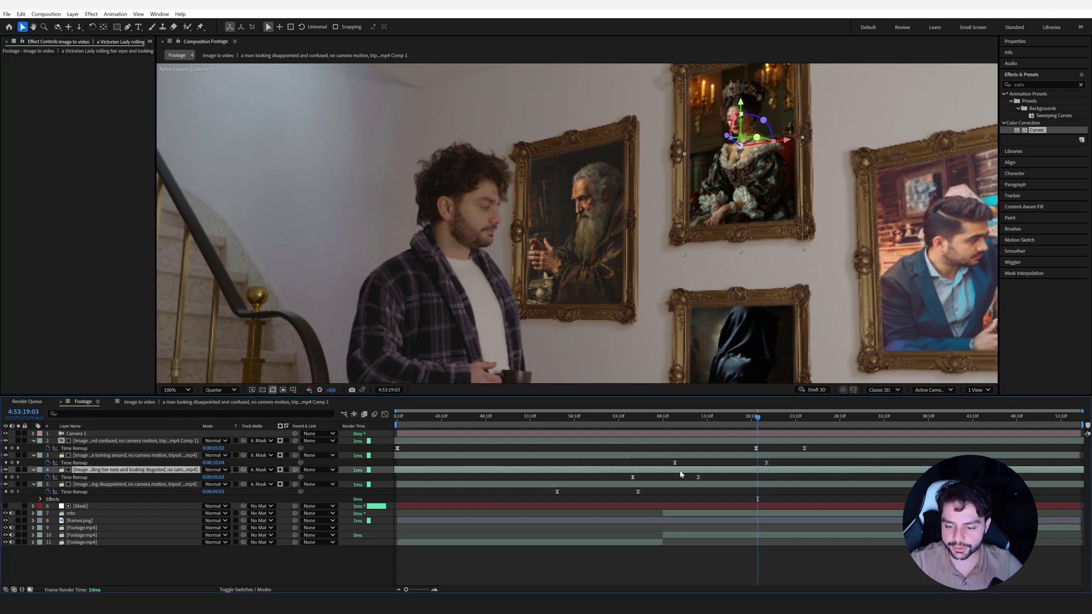
drag(1036, 132, 569, 470)
scroll(514, 332, down, 1)
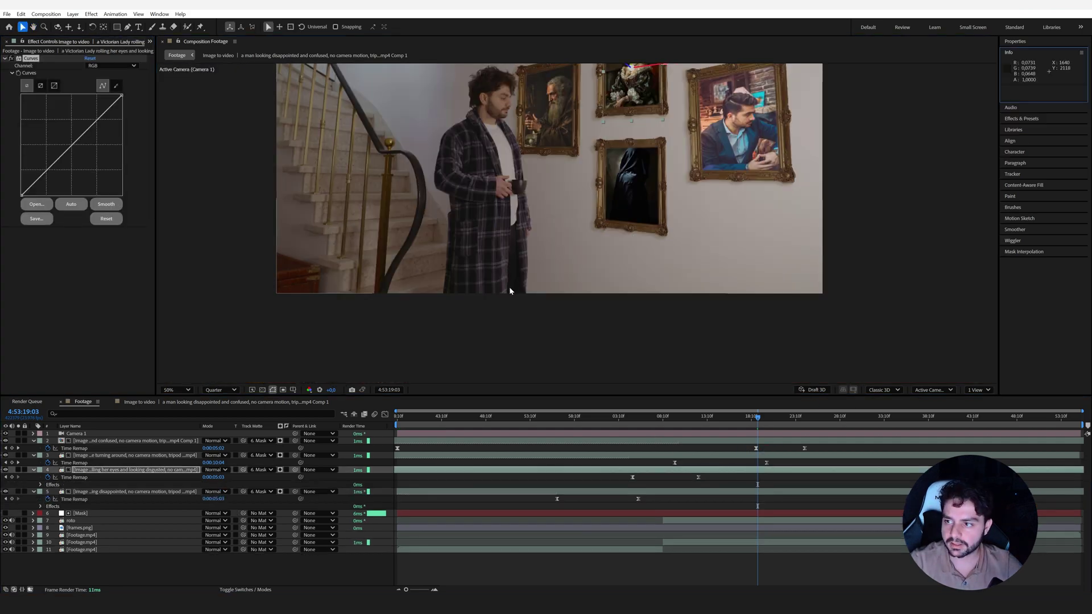
scroll(638, 175, up, 2)
drag(121, 95, 121, 108)
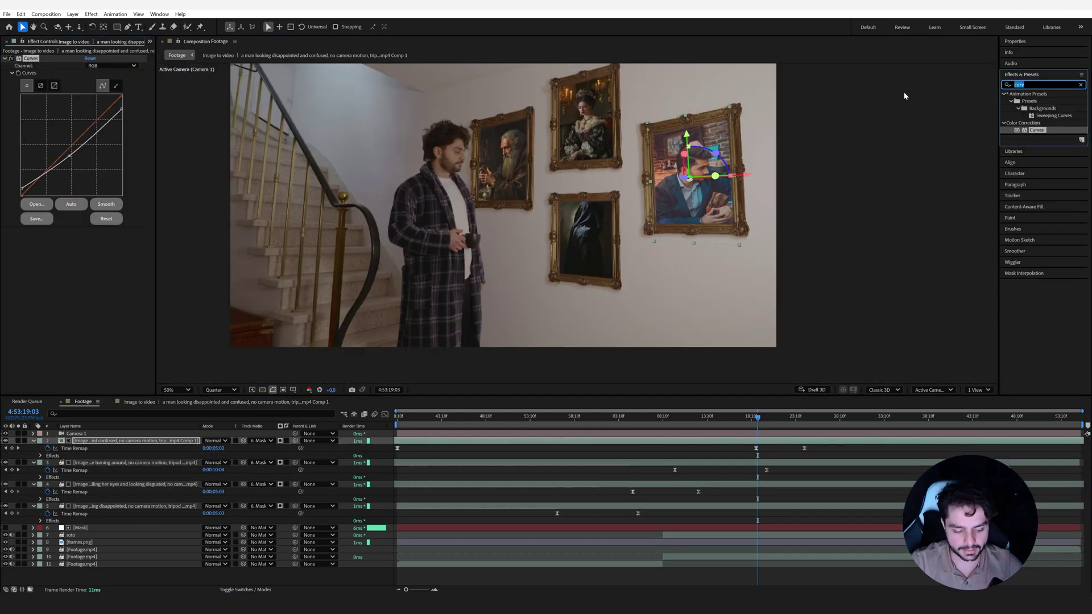
Add a Tint effect to the suited-man portrait and scrub forward to check the result.
text(tint)
double_click(1034, 130)
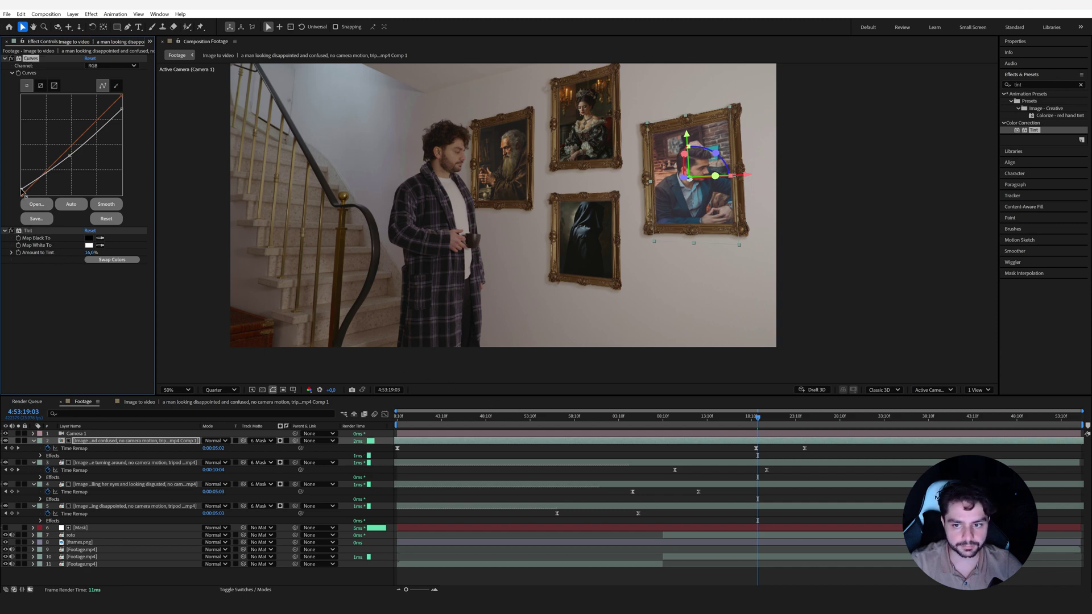
drag(758, 417, 824, 450)
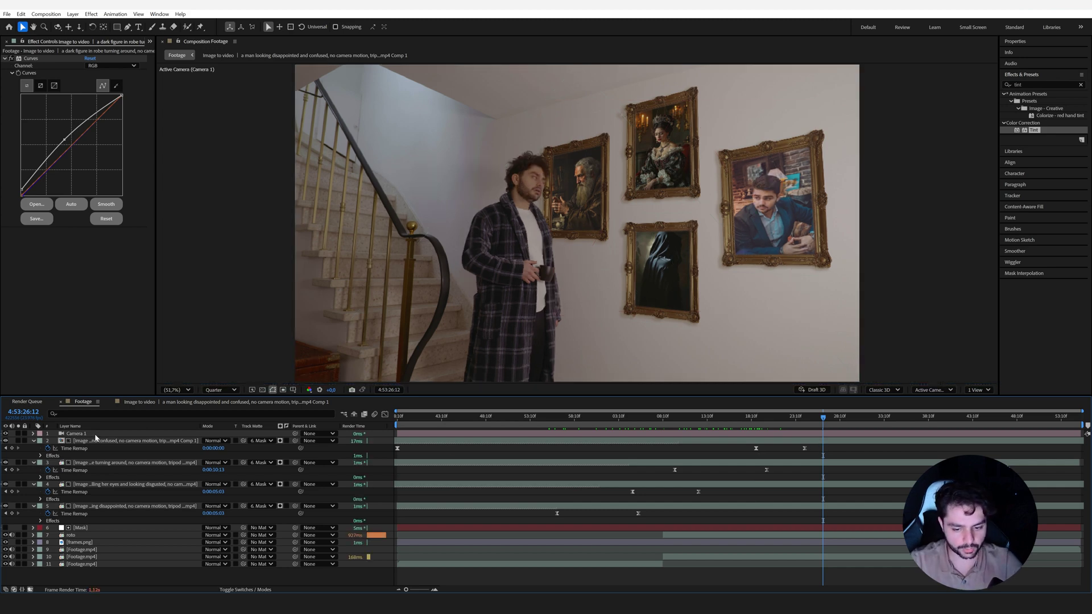
Select every layer from the camera to the footage and pre-compose them into 'Edit'.
drag(625, 418, 548, 432)
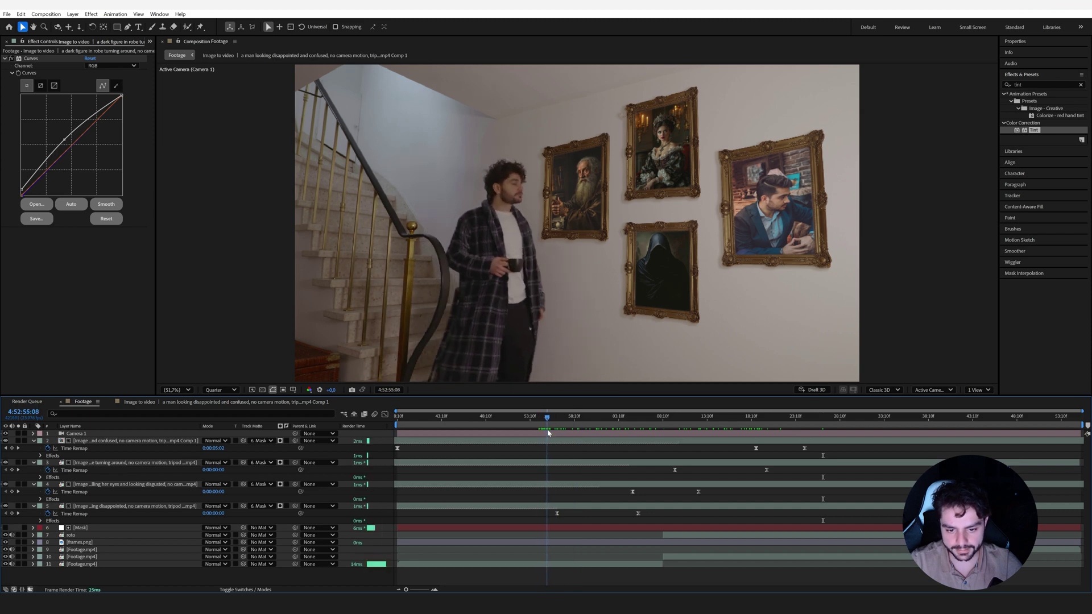
click(80, 434)
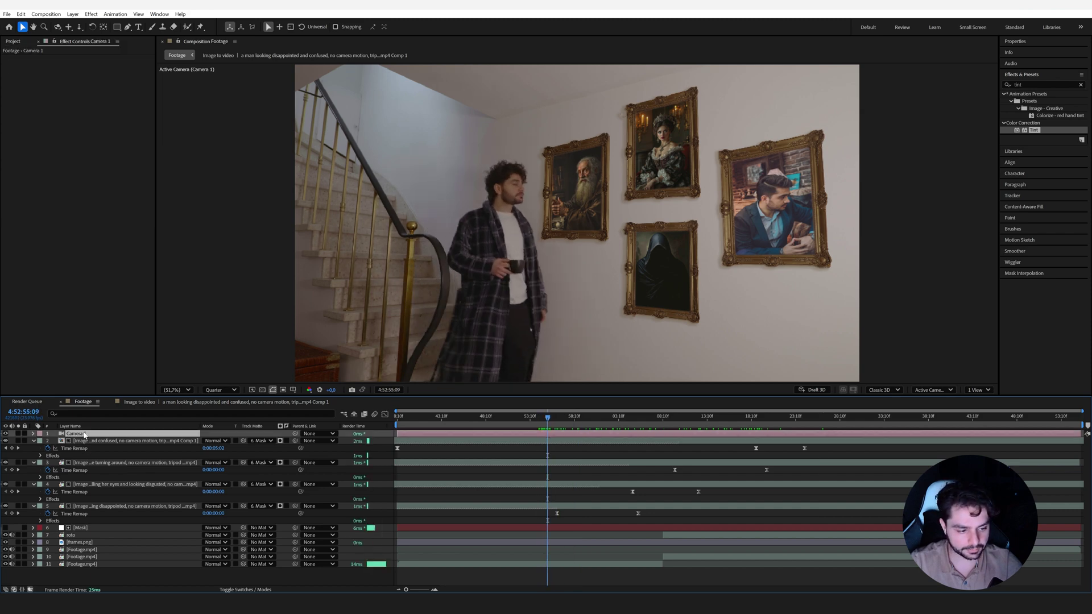
shift+click(104, 561)
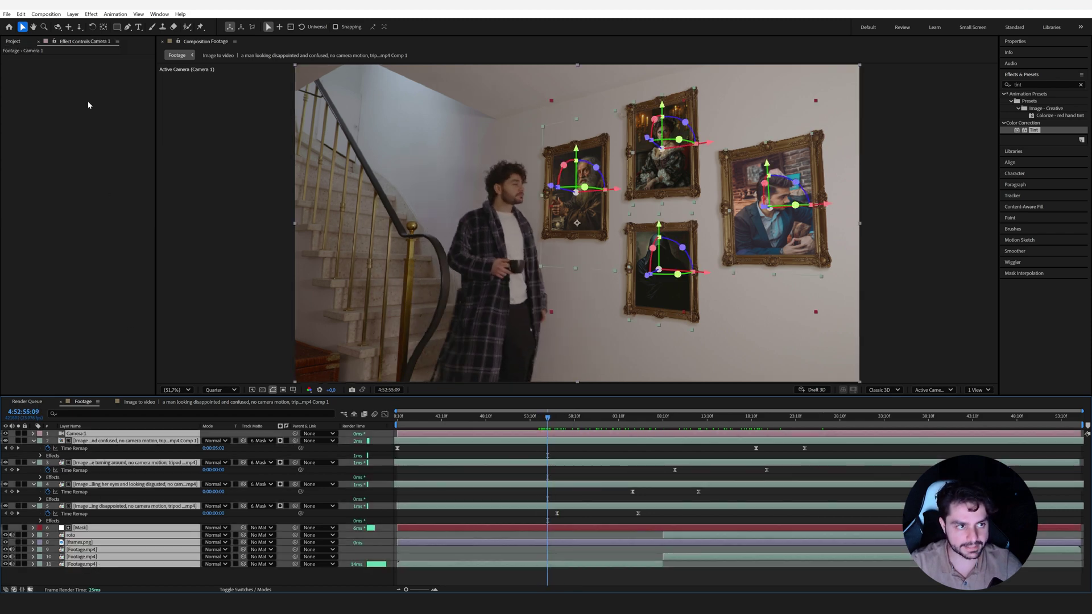
click(73, 14)
click(96, 322)
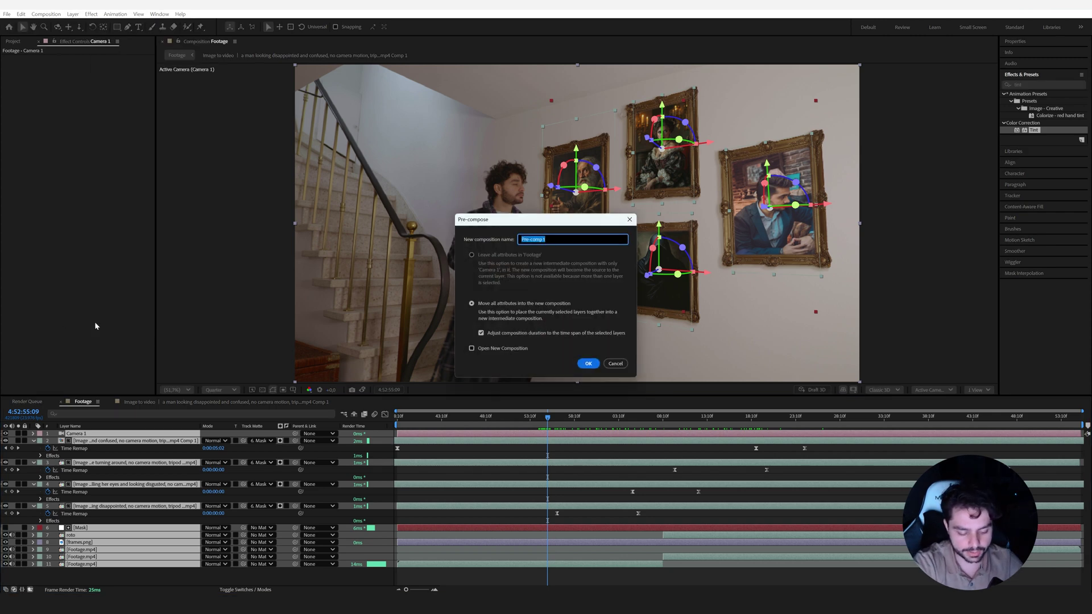
text(Edit)
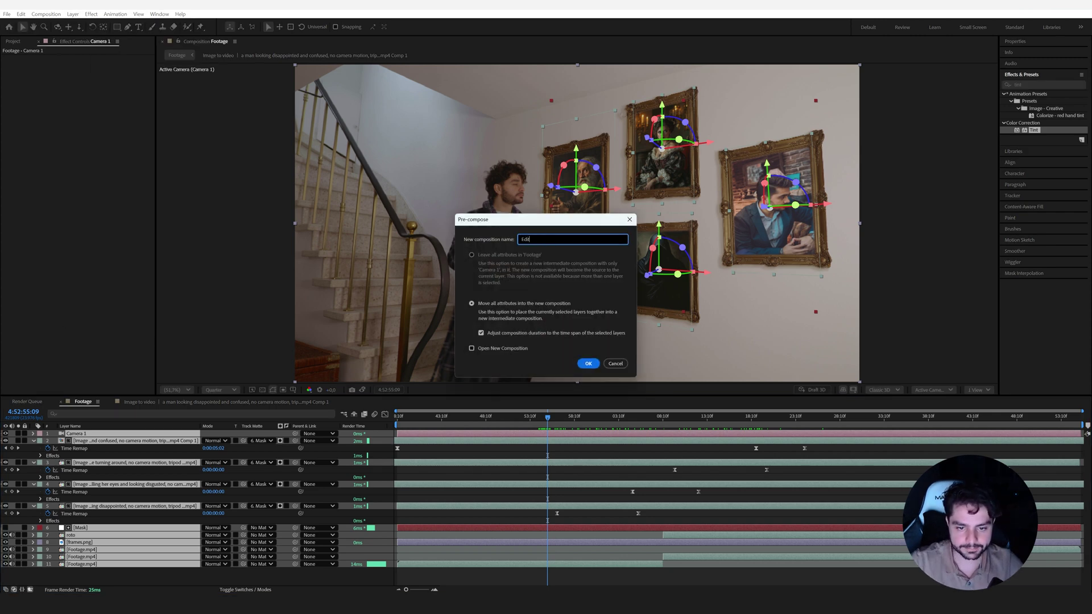
click(588, 363)
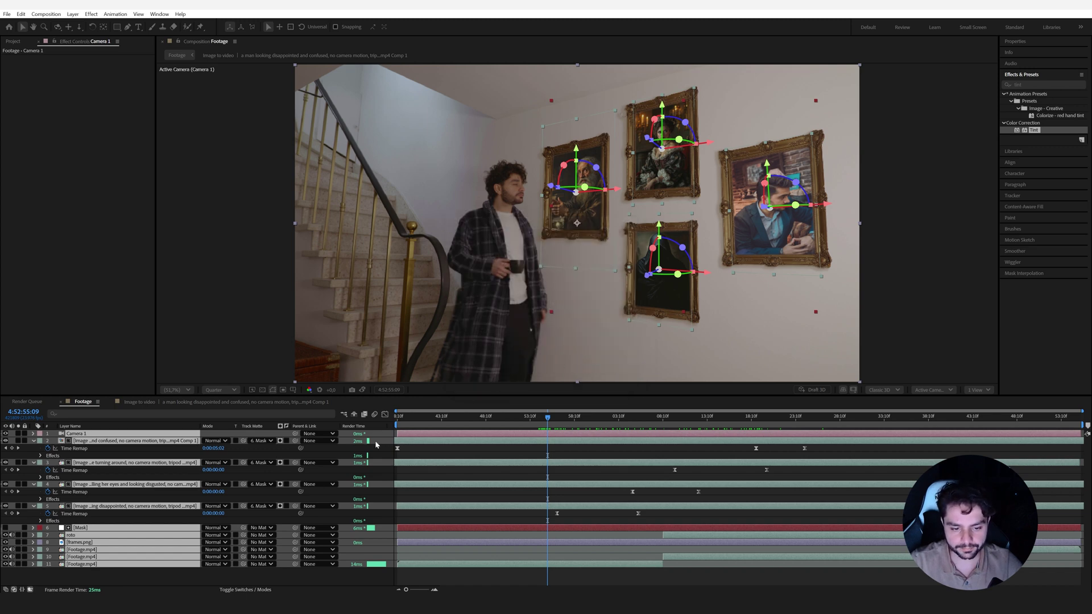
In Composition Settings, change the Footage composition's frame rate from 23,976 to 24.
right_click(268, 456)
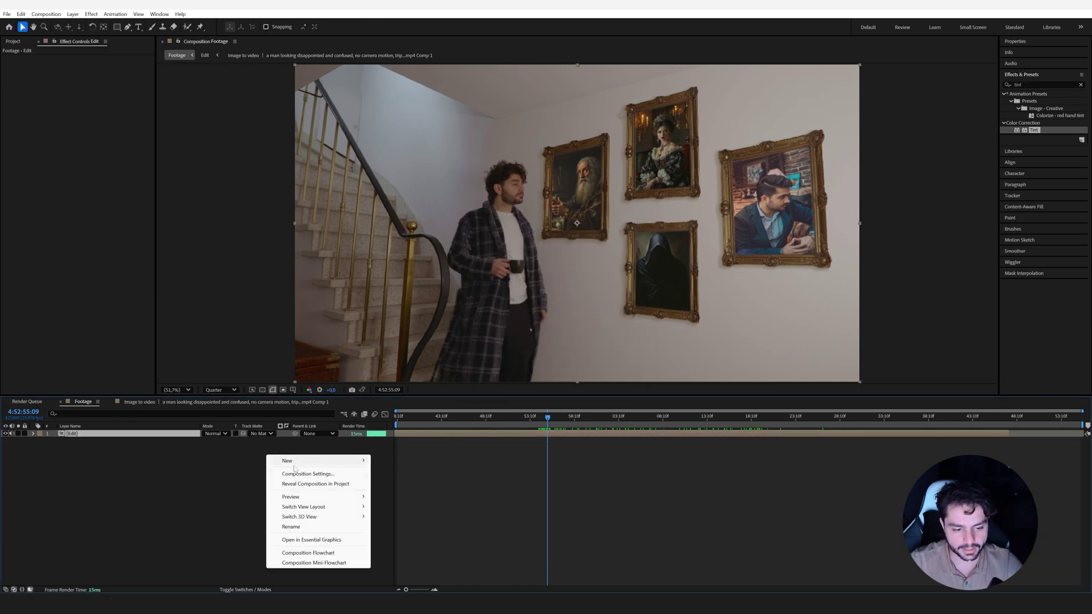
click(307, 474)
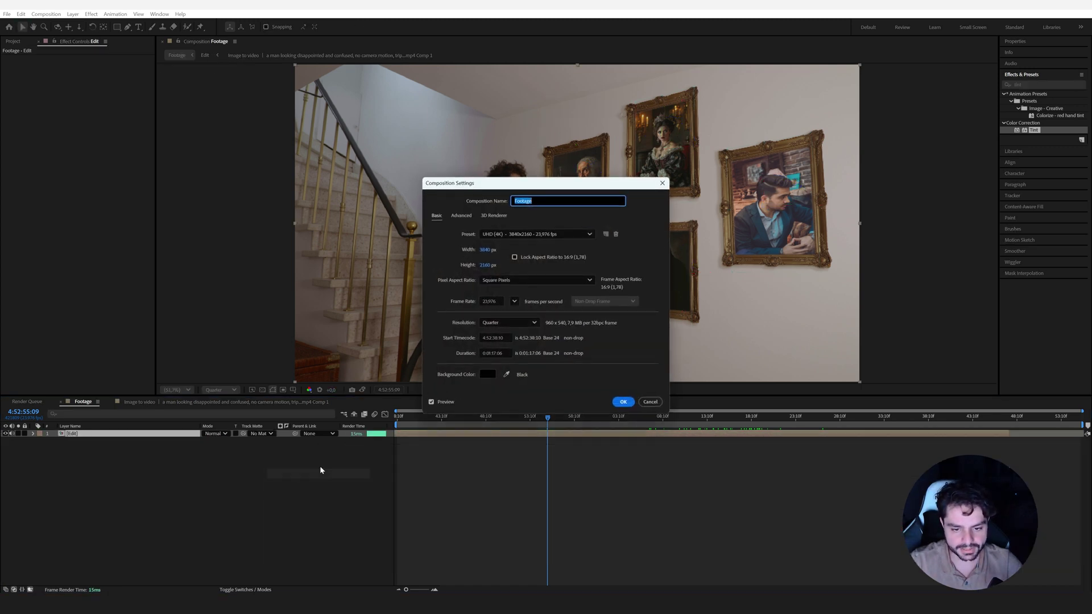
click(486, 302)
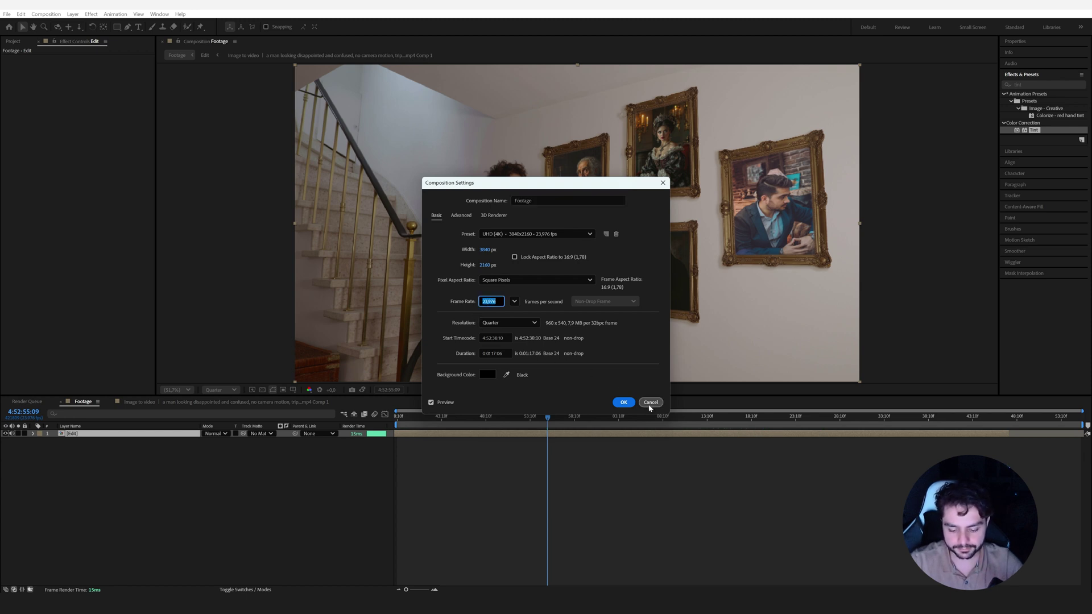
text(24)
click(624, 403)
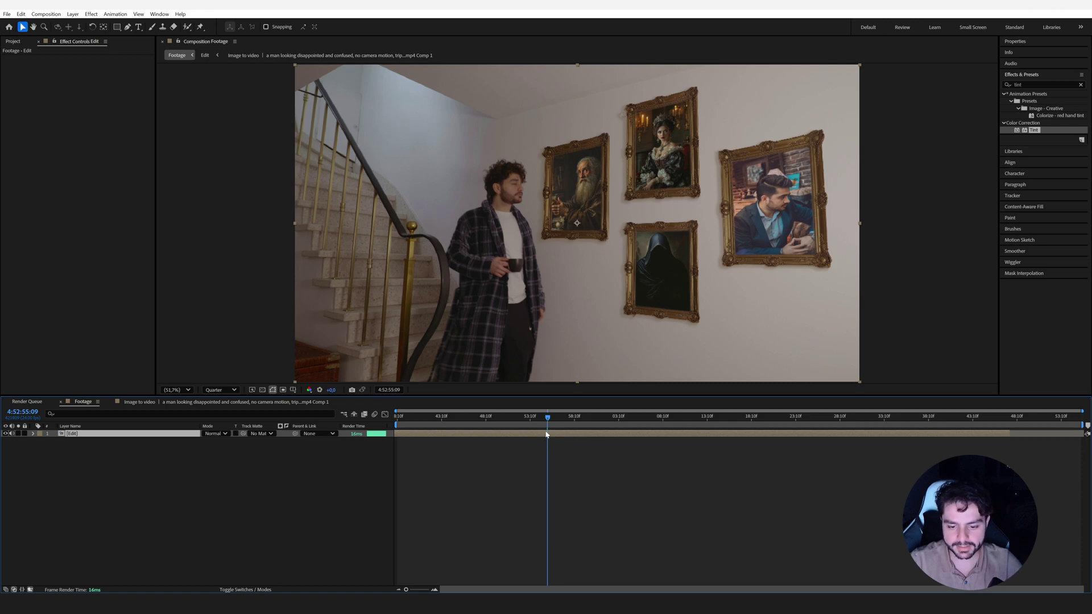
Split the Edit layer at the current time and time-stretch it to 50%.
click(21, 14)
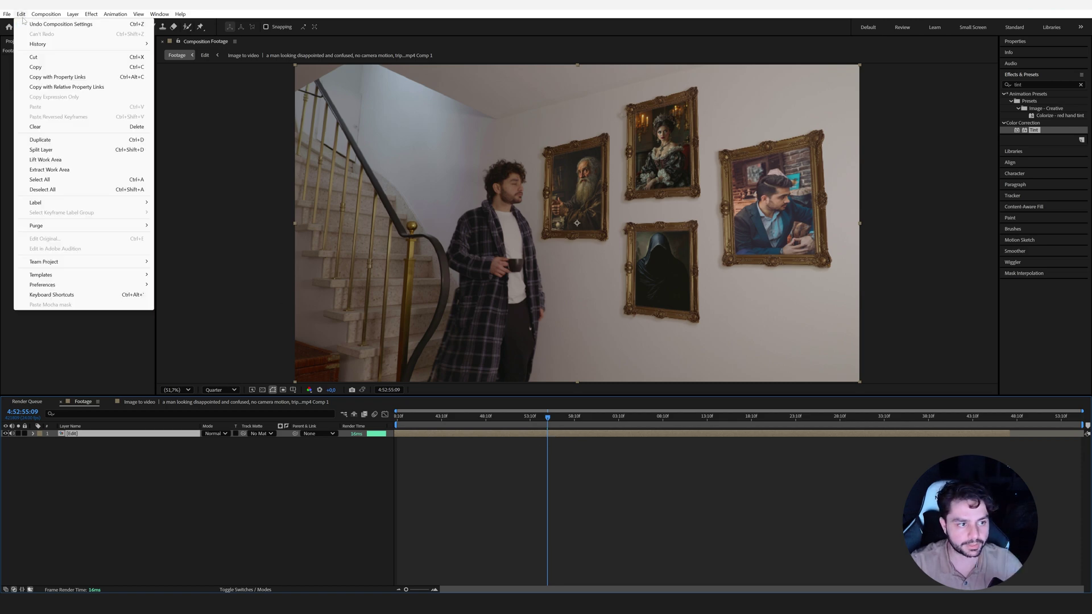
click(51, 151)
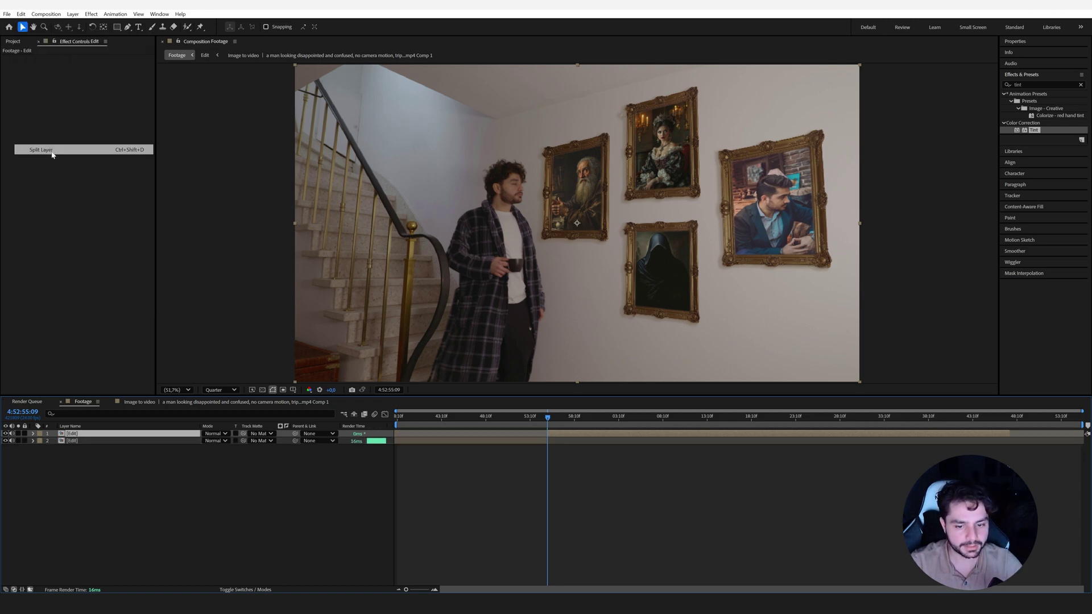
right_click(562, 437)
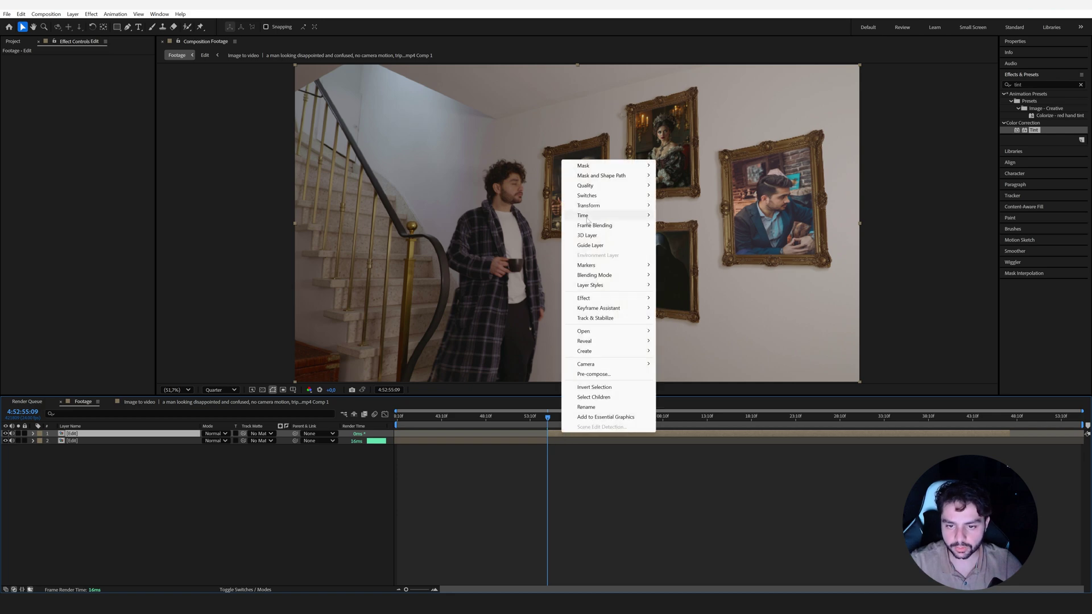
mouse_move(588, 219)
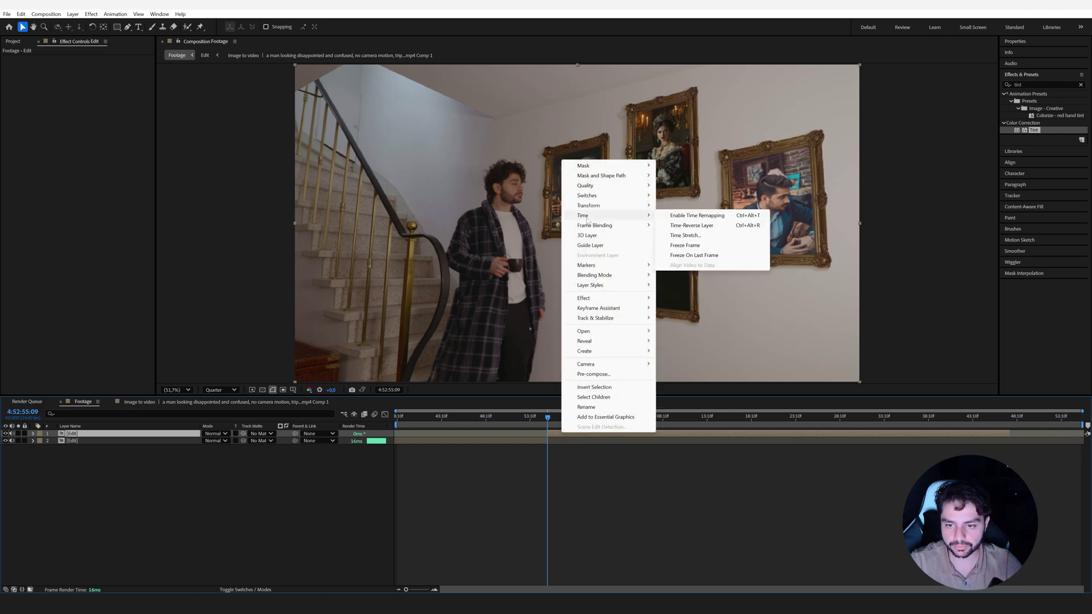
click(684, 236)
text(50)
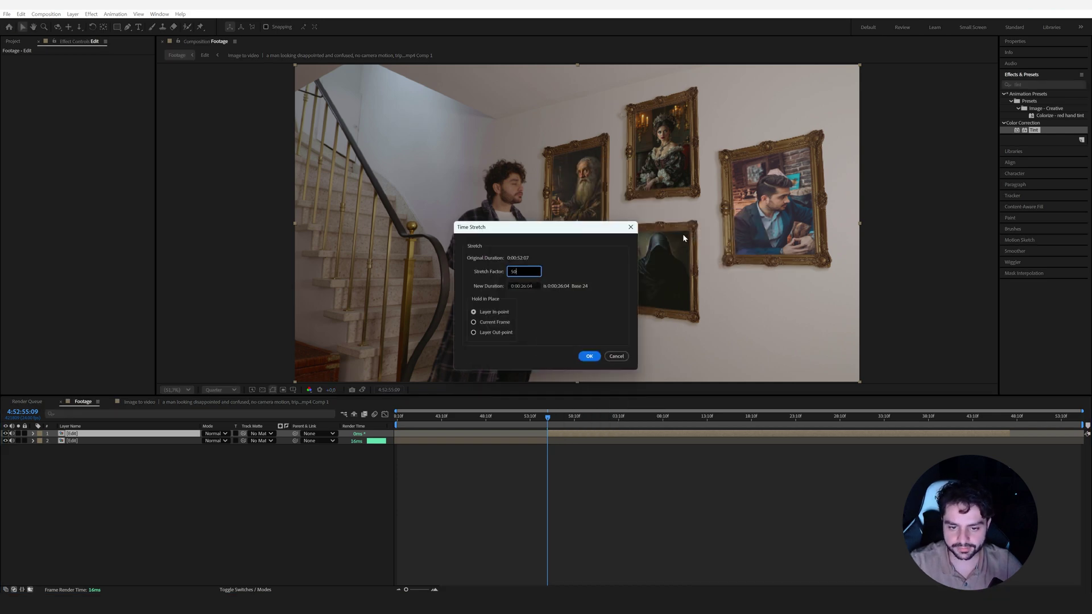
click(597, 355)
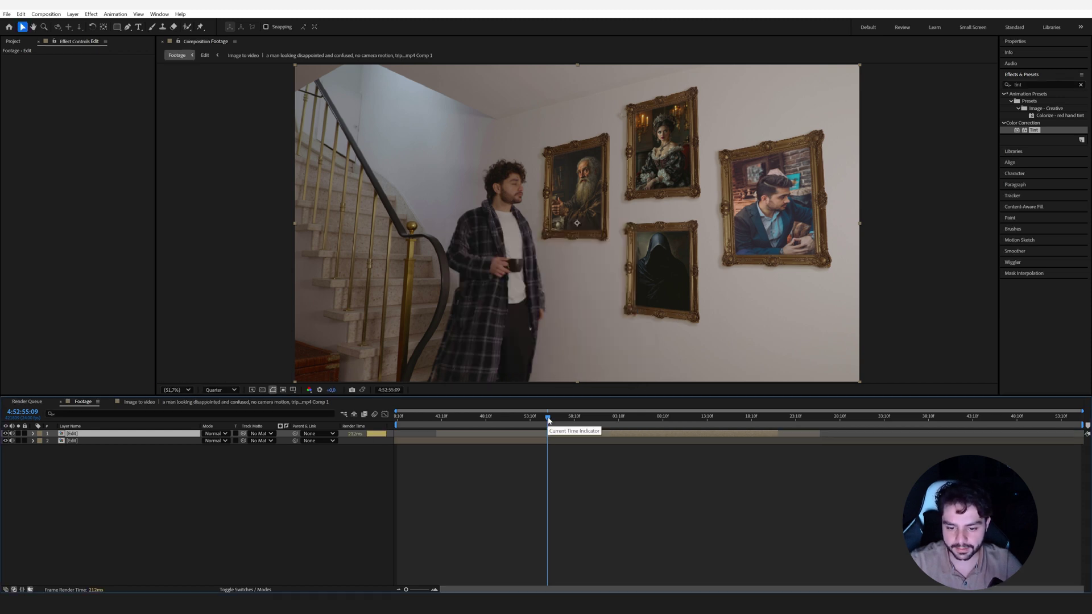
drag(548, 419, 660, 453)
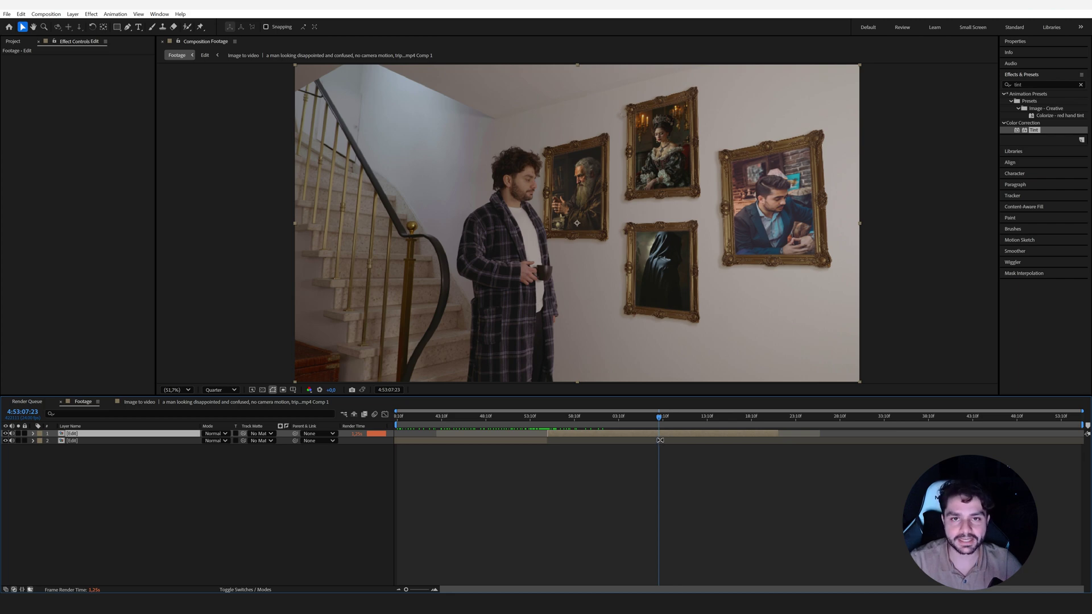
Trim the composition to its work area.
drag(659, 419, 773, 431)
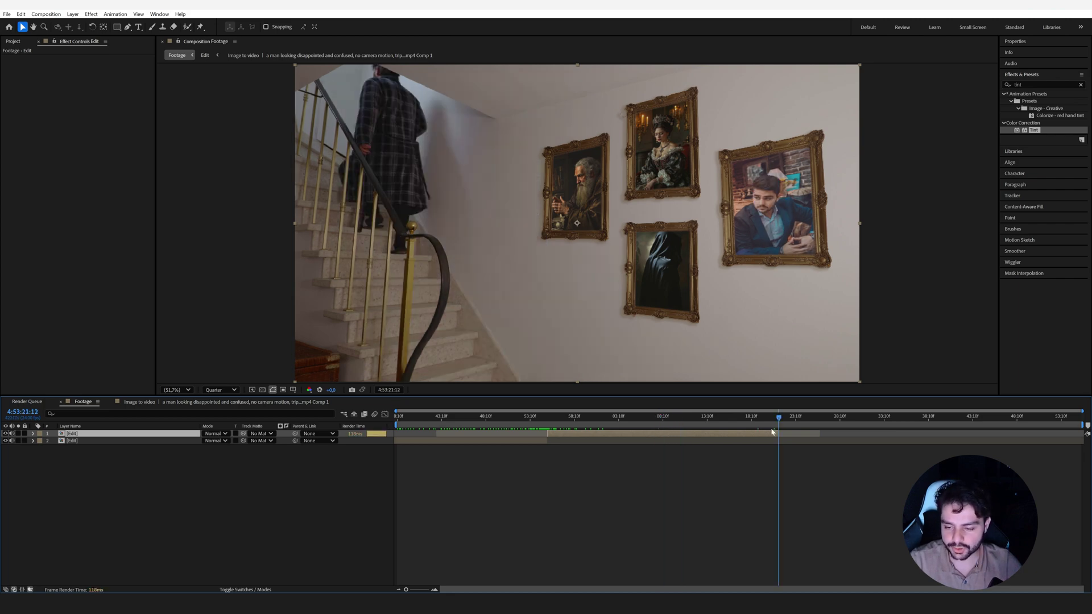
right_click(768, 425)
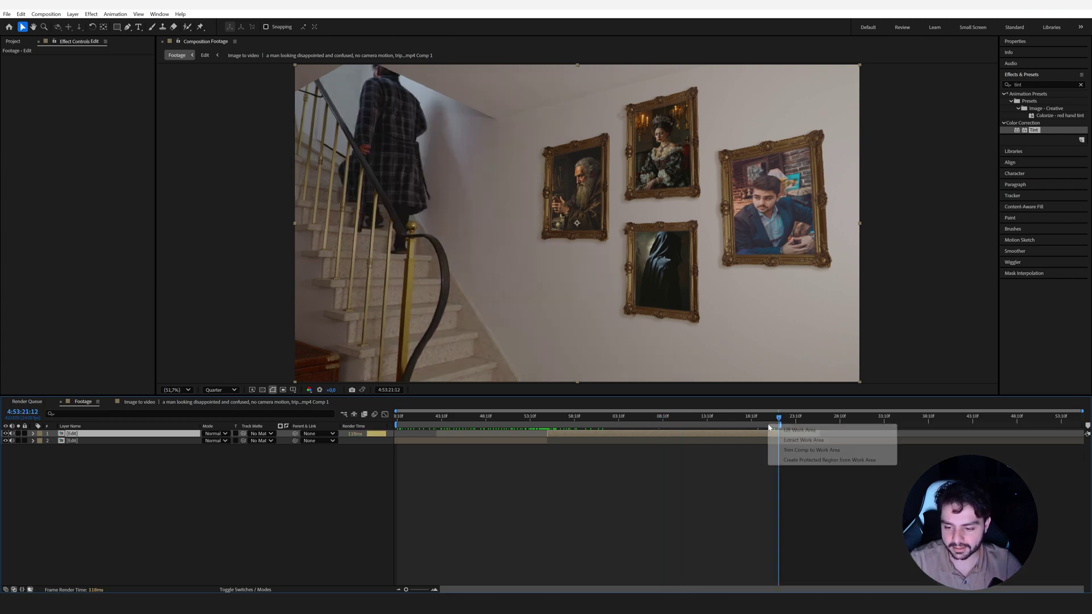
click(802, 451)
click(762, 458)
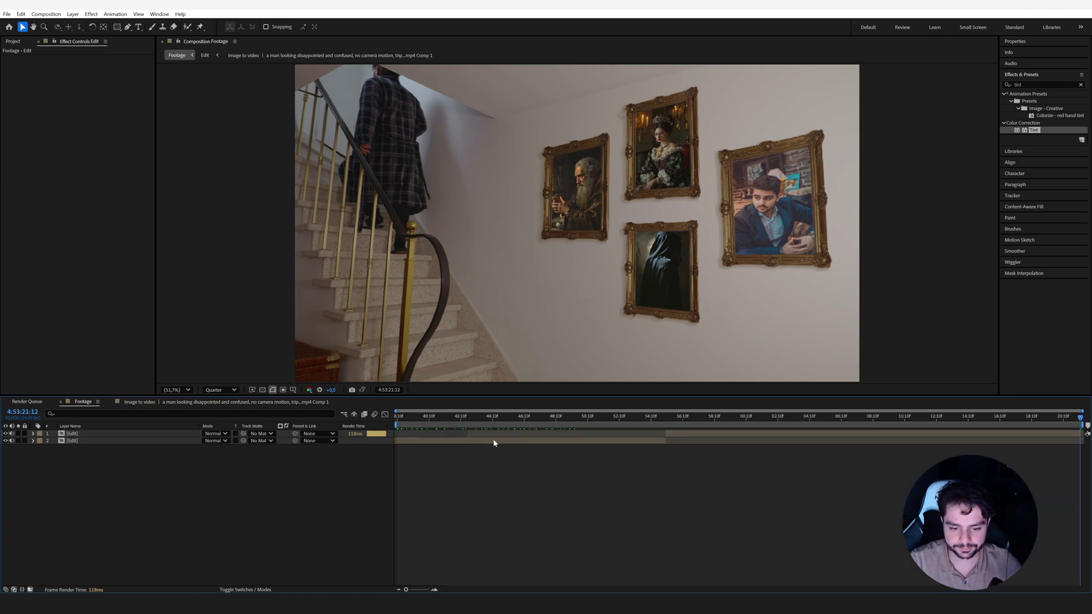
Add a new adjustment layer on top and name it 'shake'.
right_click(341, 456)
mouse_move(375, 462)
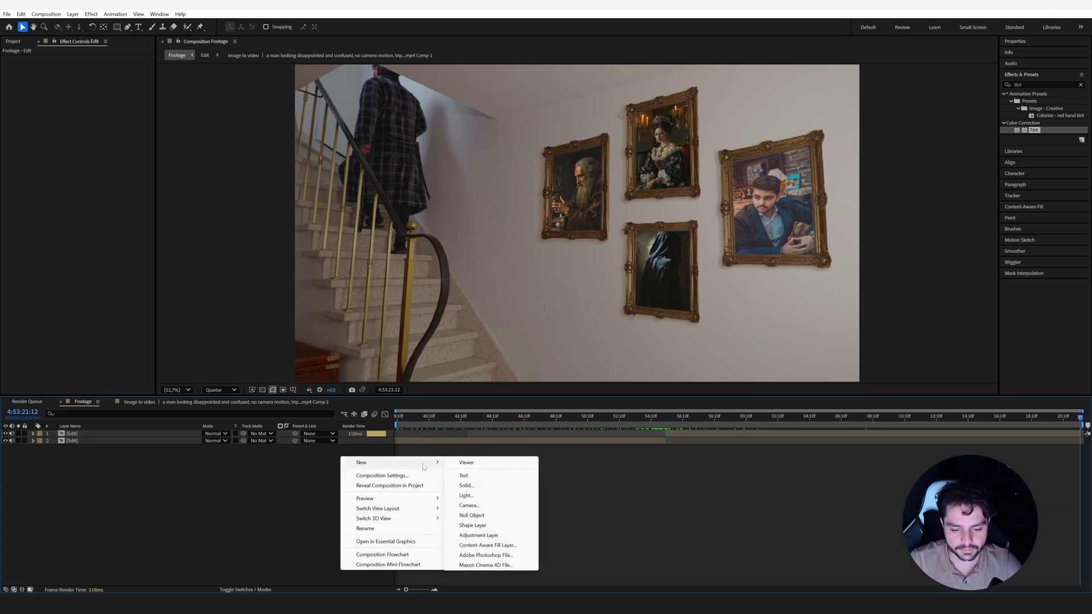
click(476, 535)
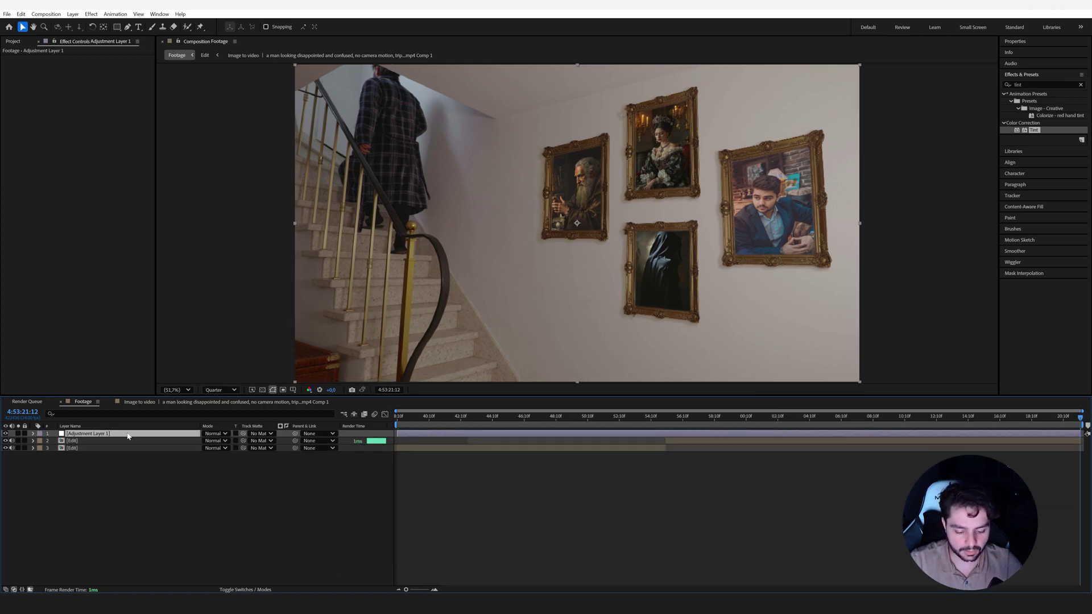
key(Return)
text(shake)
key(Return)
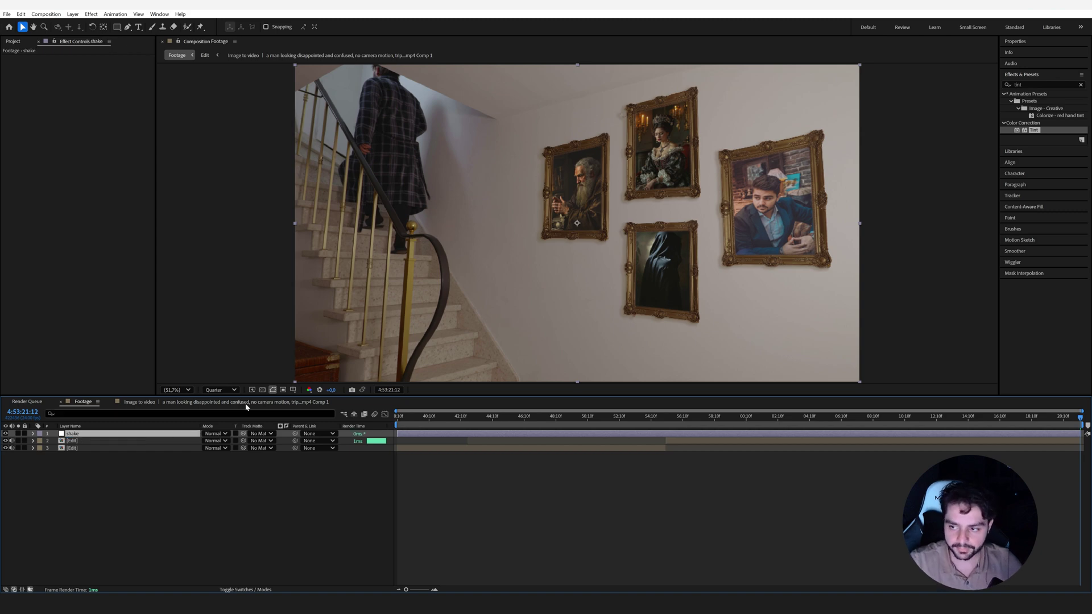
click(1016, 84)
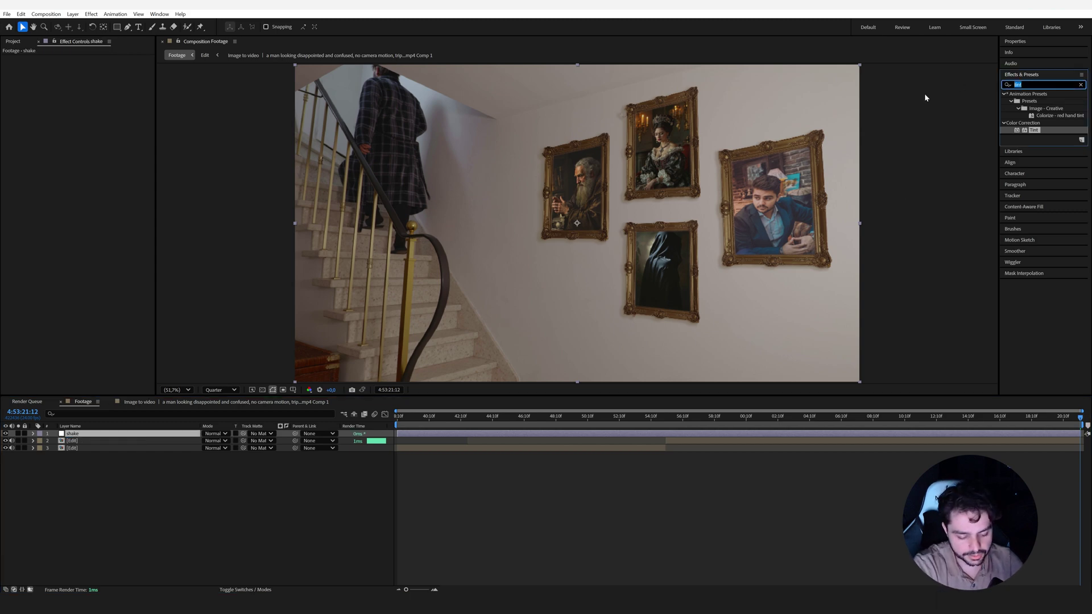
Search 'shake' and apply the FilmBro_Quick_Shake preset to the shake layer.
text(shake)
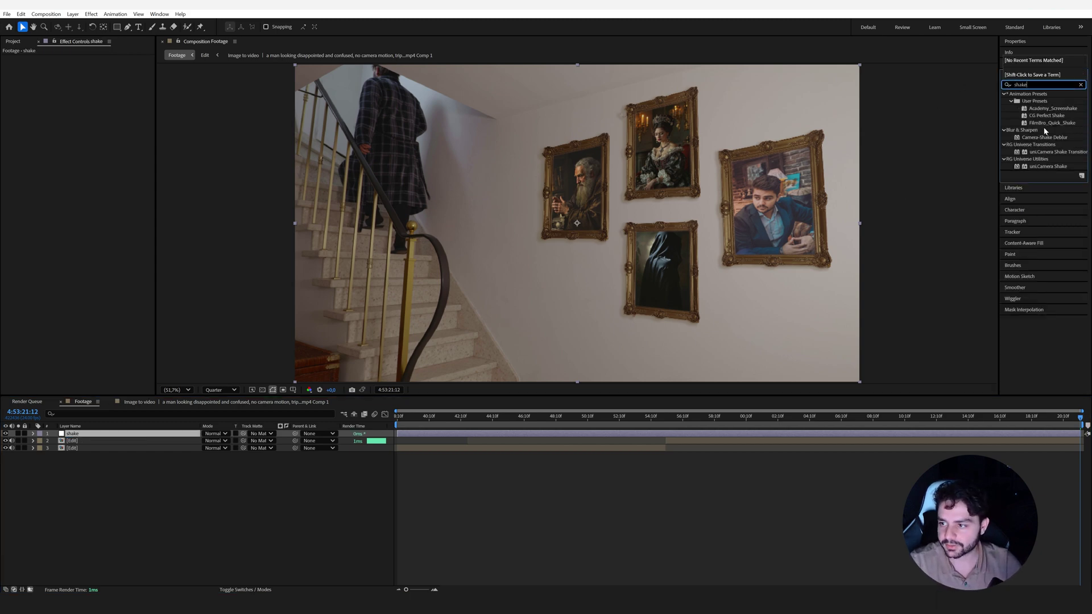
drag(1053, 126, 485, 435)
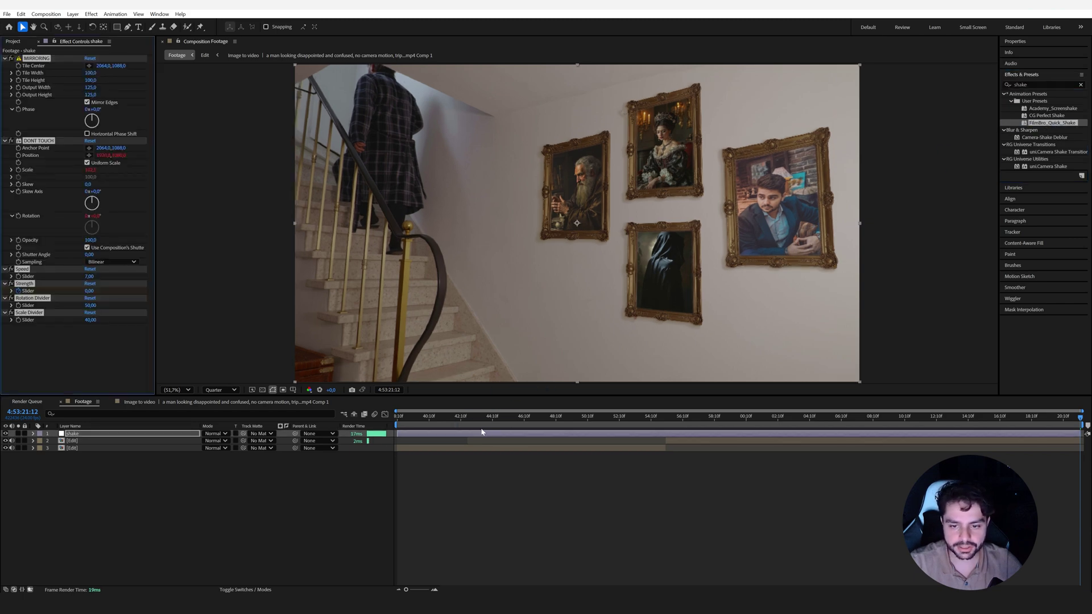
click(43, 349)
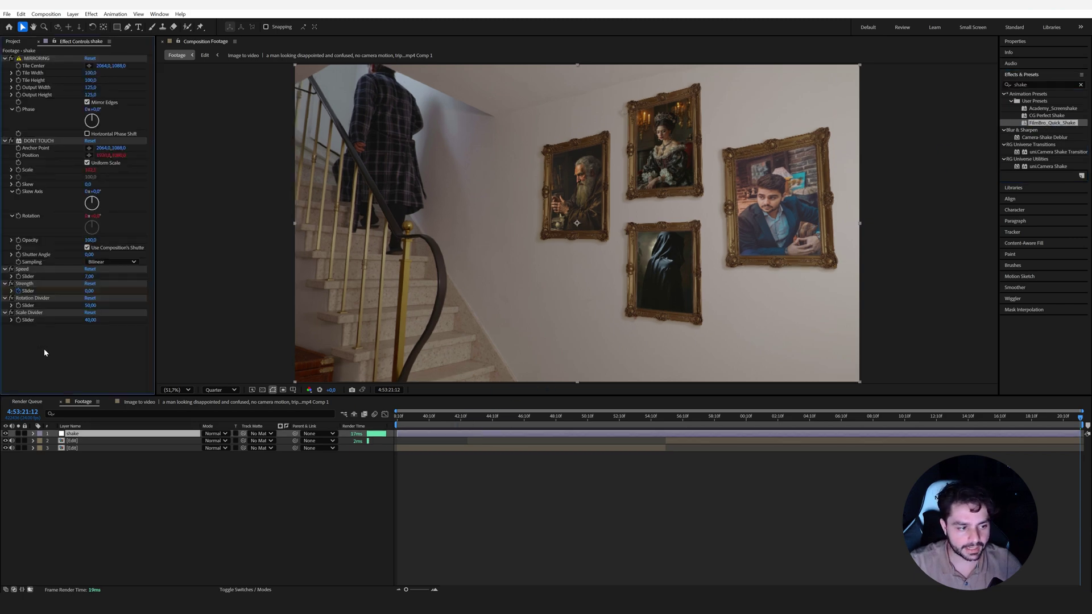
Set the shake preset's Speed slider to 0,50 and Strength slider to 20.
click(24, 284)
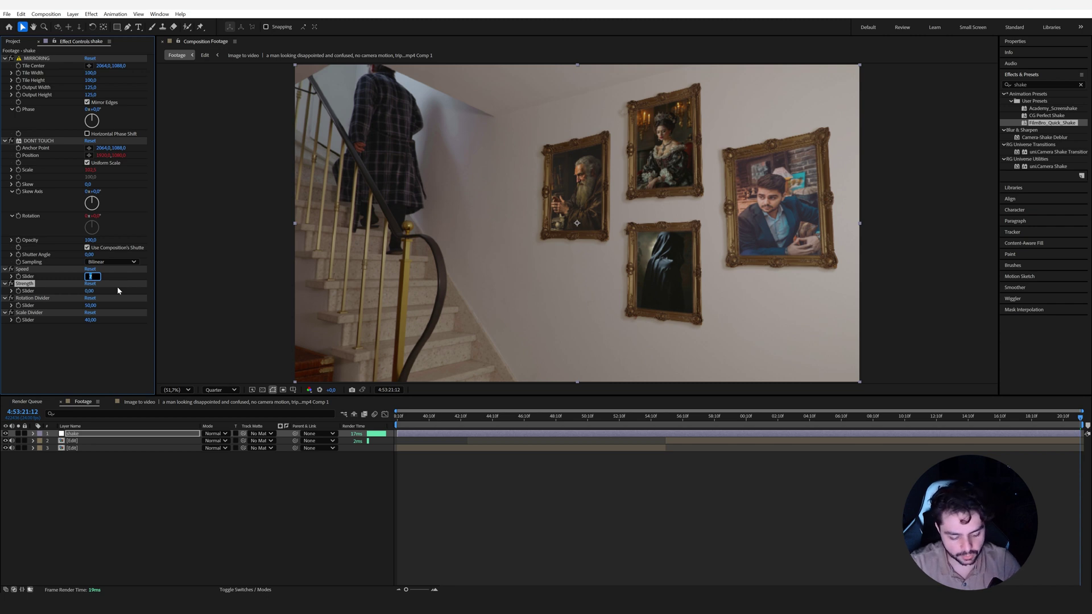
text(0,5)
key(Return)
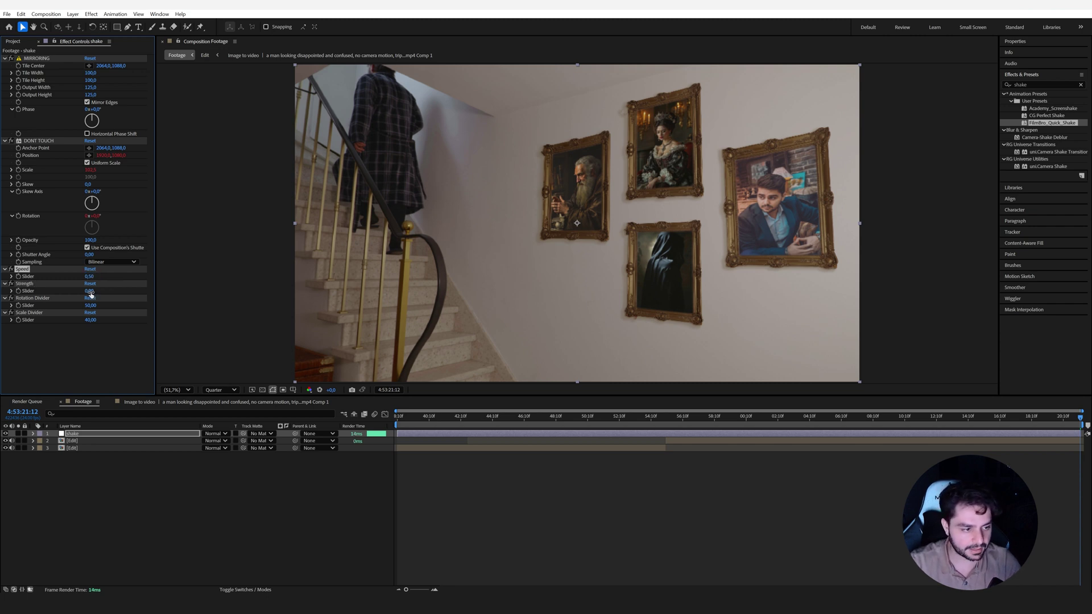
text(10)
key(Return)
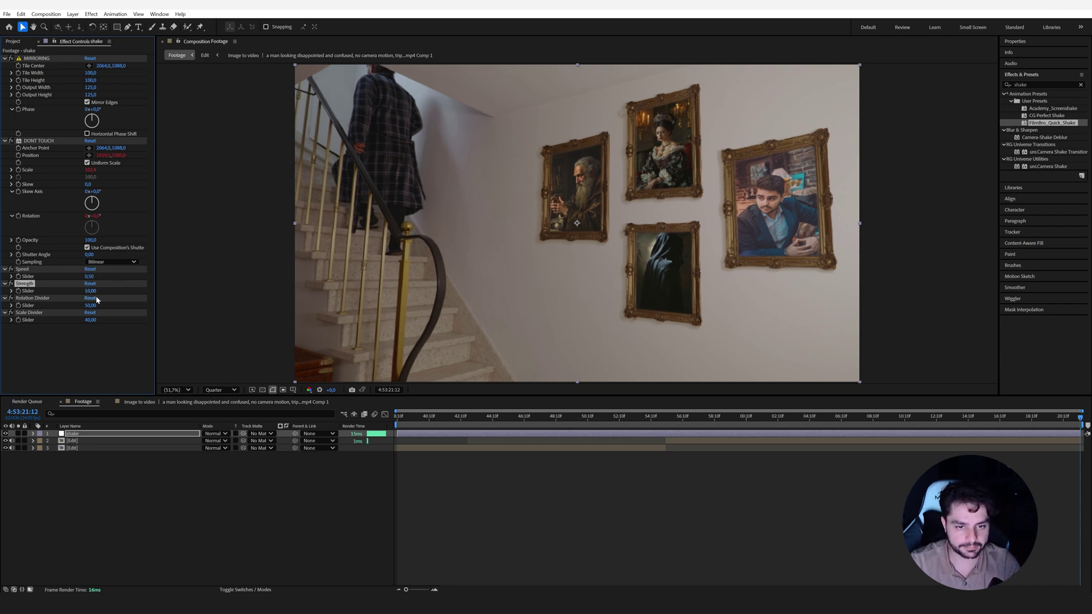
text(20)
key(Return)
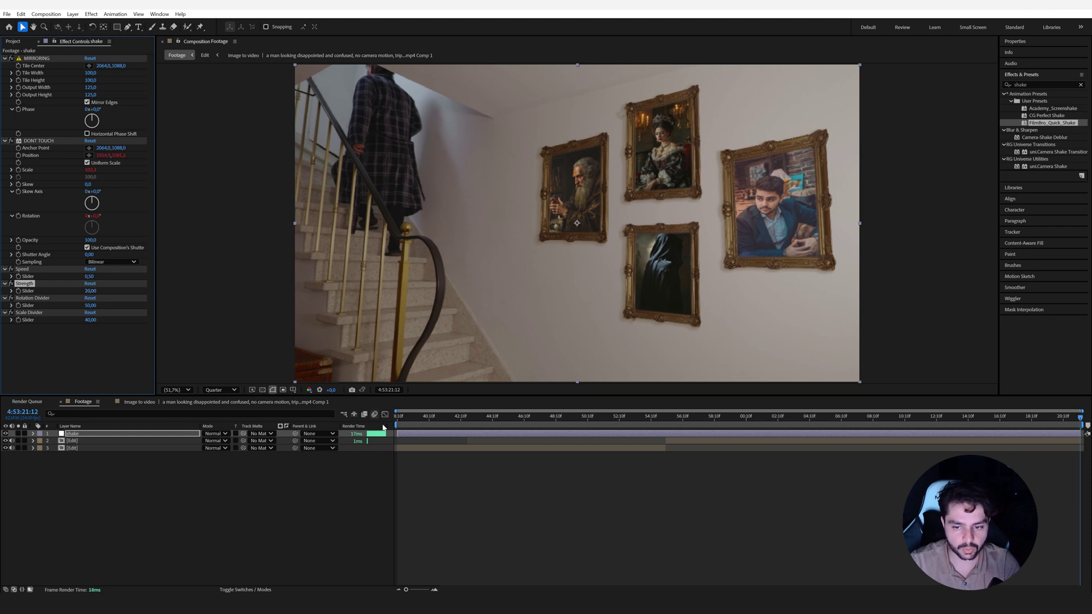
click(387, 504)
key(space)
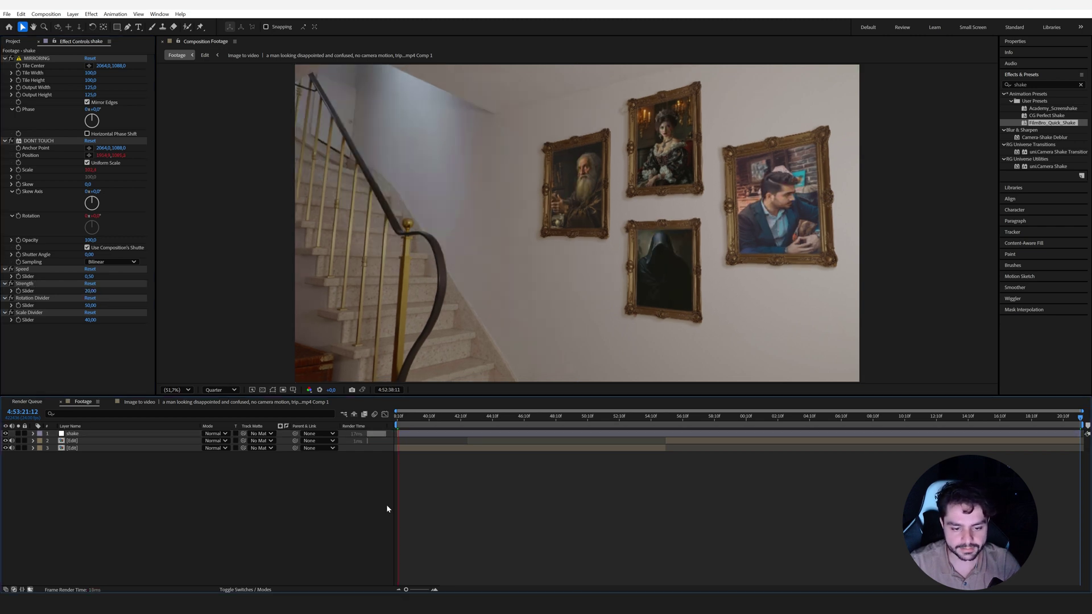